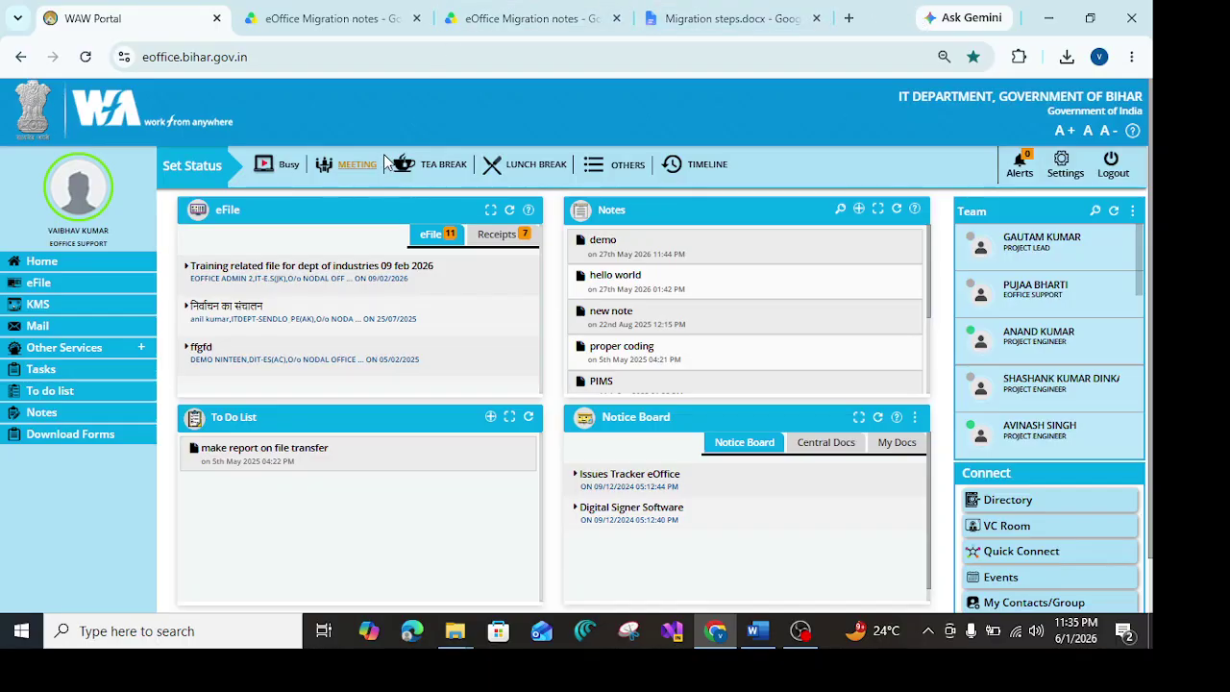
- Open the Migration steps document and review how the note part of a file is scanned and named
{"action": "left_click", "coordinate": [698, 32]}
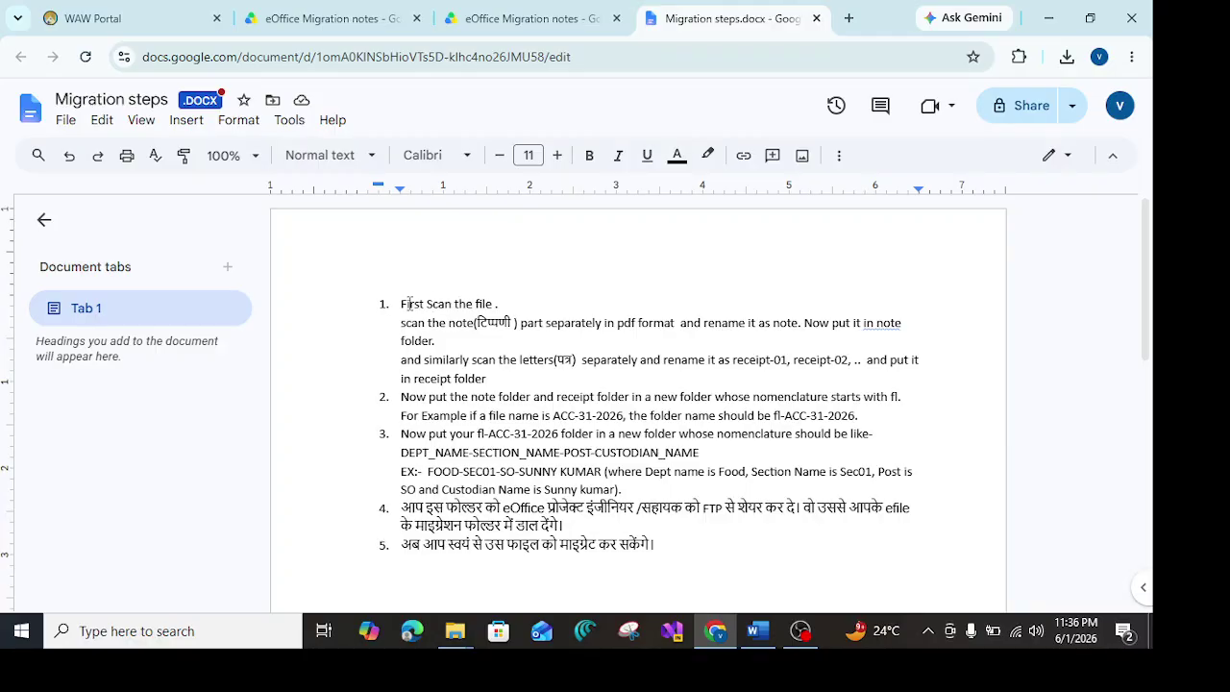
{"action": "left_click_drag", "start_coordinate": [401, 303], "coordinate": [494, 303]}
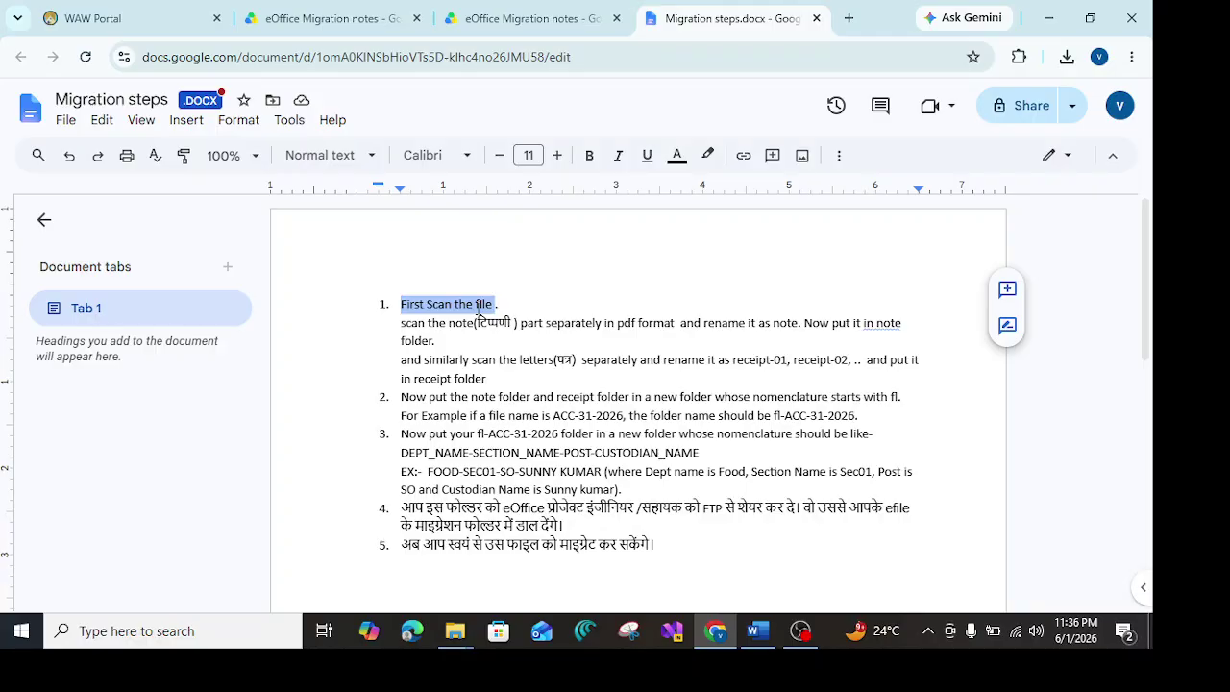
{"action": "left_click", "coordinate": [424, 327]}
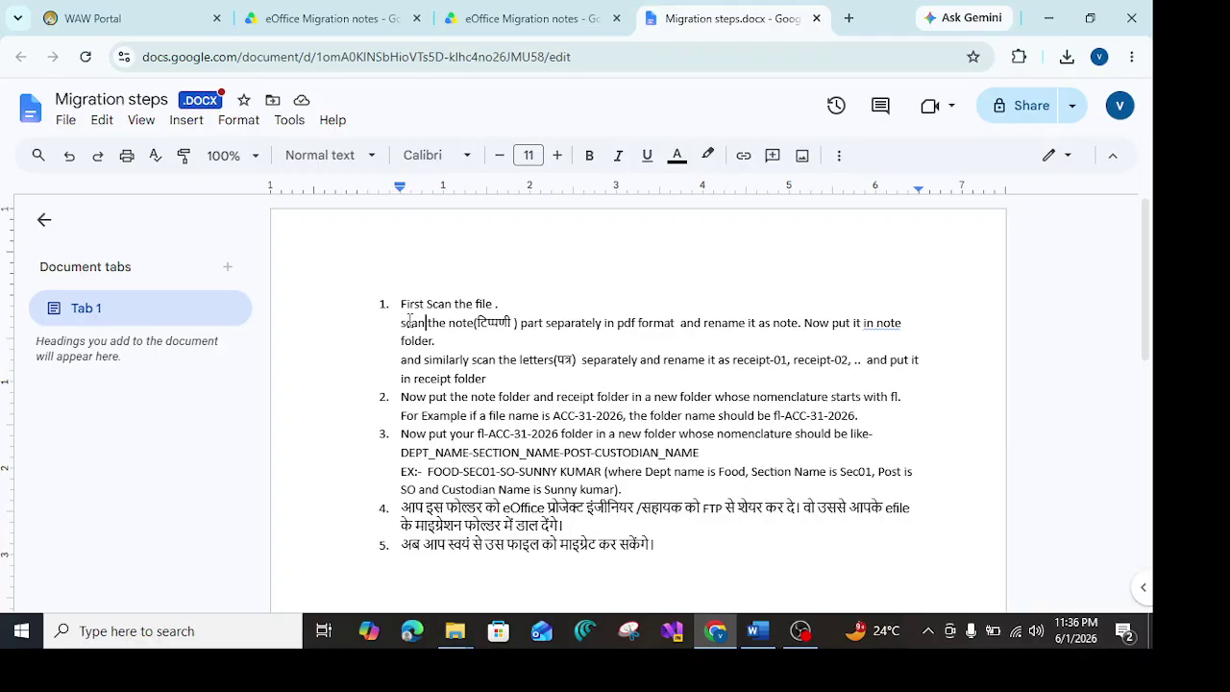
{"action": "left_click_drag", "start_coordinate": [401, 323], "coordinate": [672, 325]}
{"action": "left_click", "coordinate": [675, 325]}
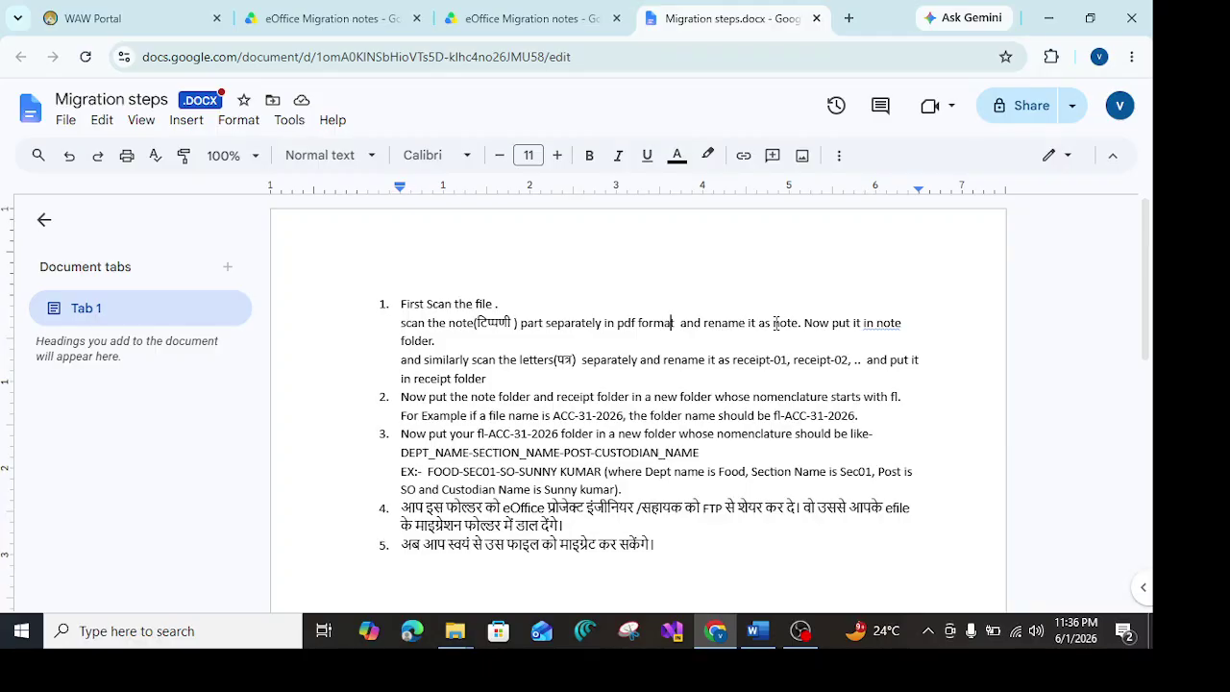
{"action": "left_click_drag", "start_coordinate": [772, 324], "coordinate": [799, 324]}
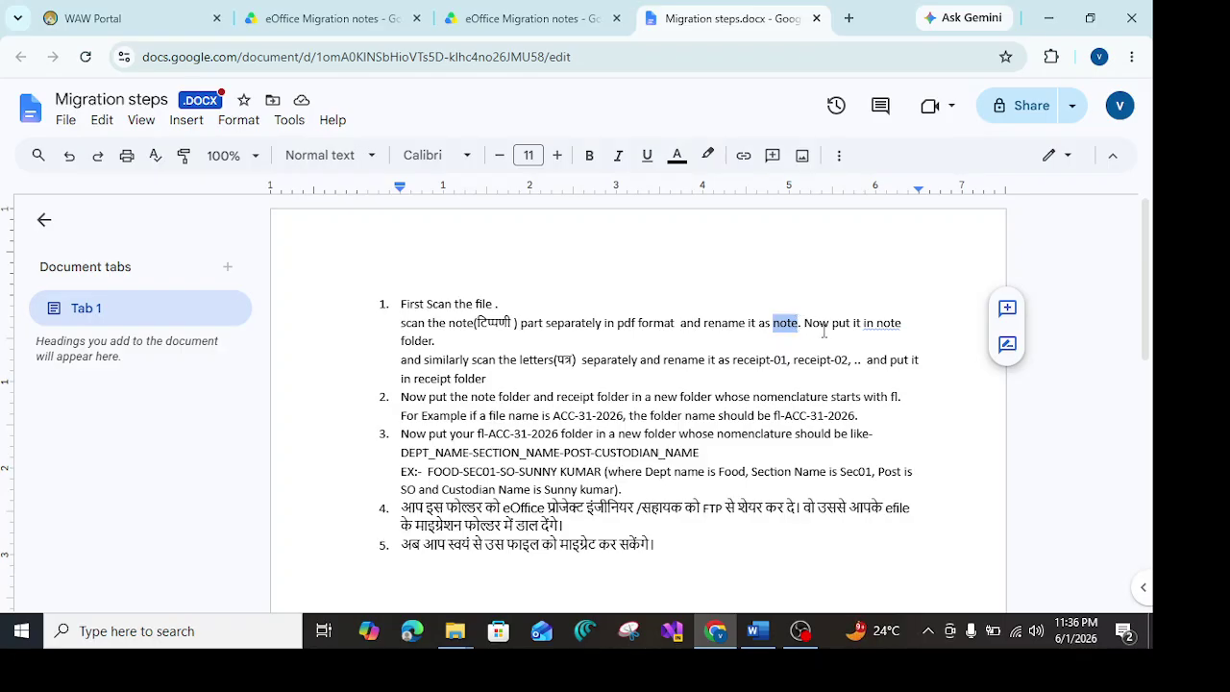
{"action": "left_click", "coordinate": [822, 323]}
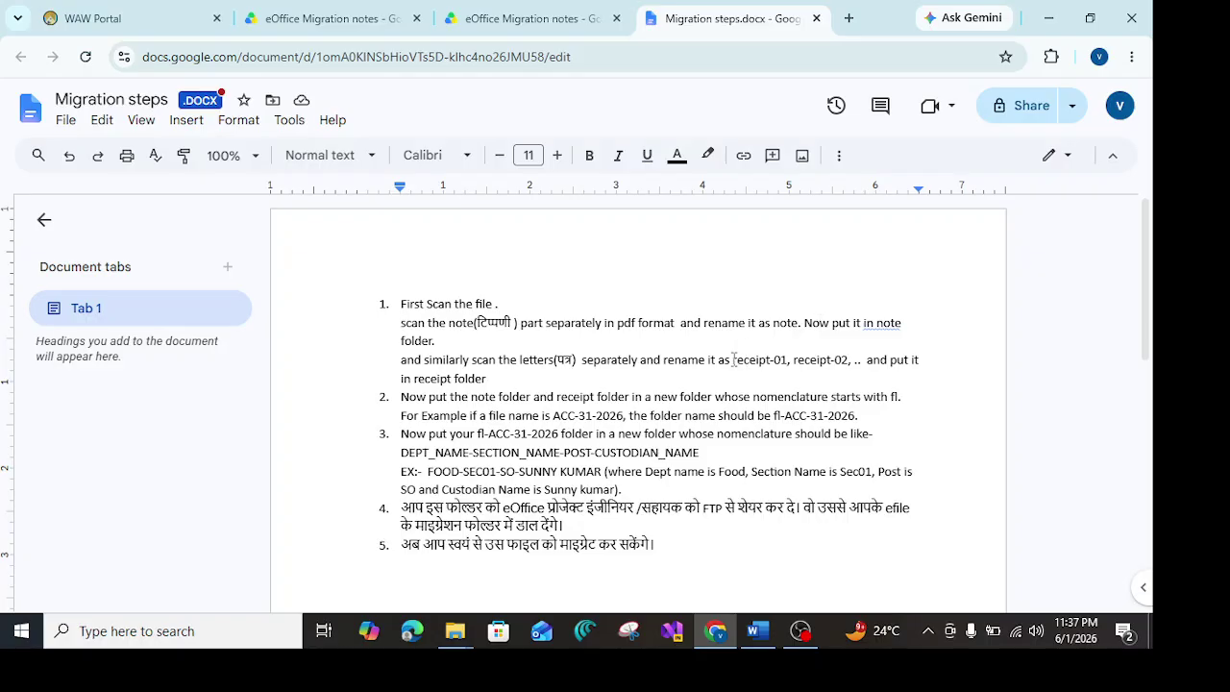
- Review how instruction 1 names the scanned letters and which folders hold the note and the receipts
{"action": "left_click_drag", "start_coordinate": [733, 361], "coordinate": [789, 367]}
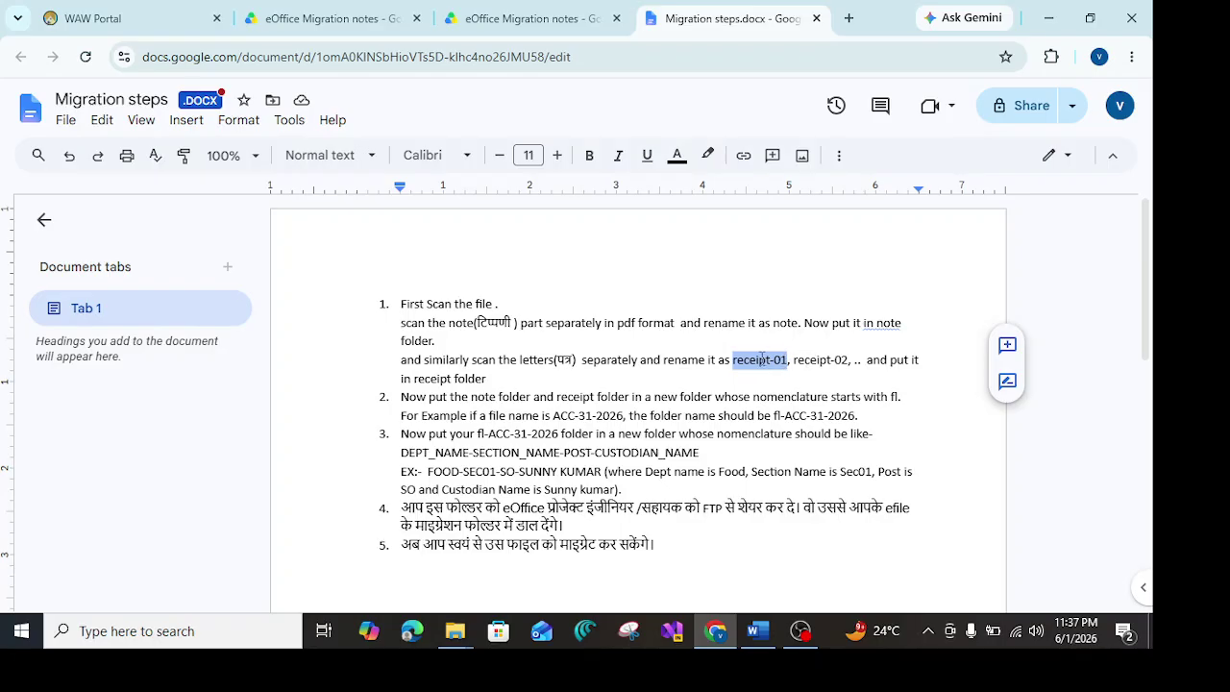
{"action": "left_click", "coordinate": [791, 360]}
{"action": "left_click_drag", "start_coordinate": [790, 360], "coordinate": [847, 365]}
{"action": "left_click", "coordinate": [857, 359]}
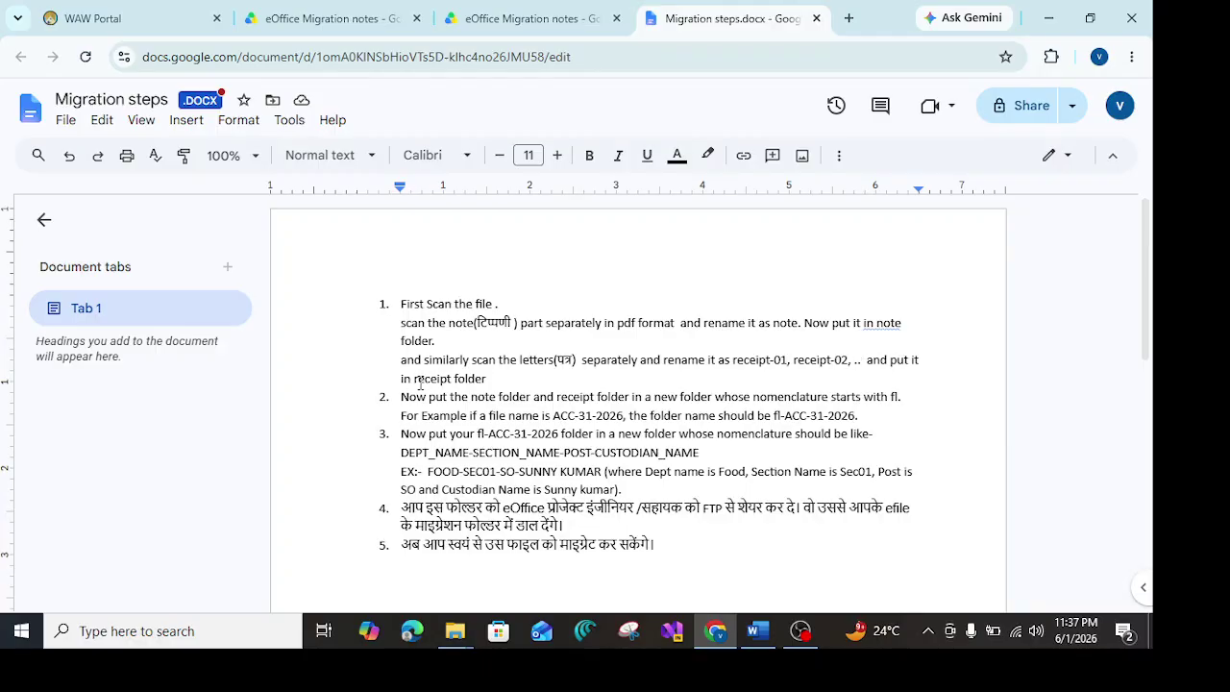
{"action": "left_click_drag", "start_coordinate": [416, 380], "coordinate": [488, 381]}
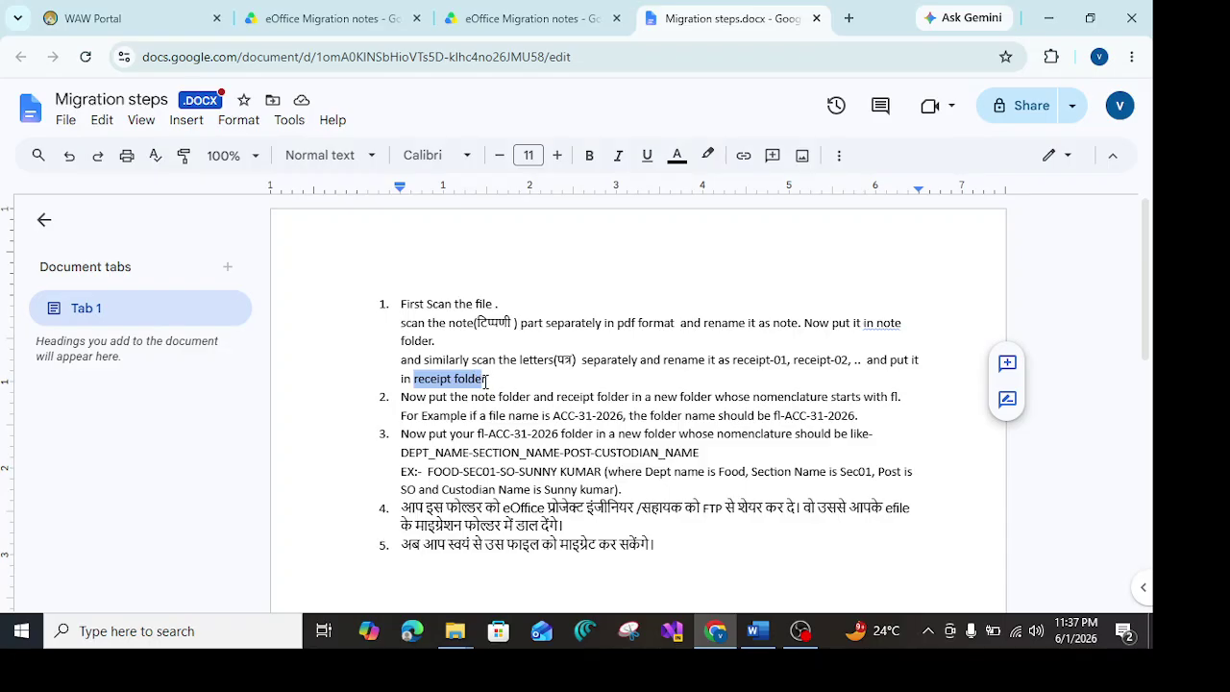
{"action": "left_click", "coordinate": [510, 376]}
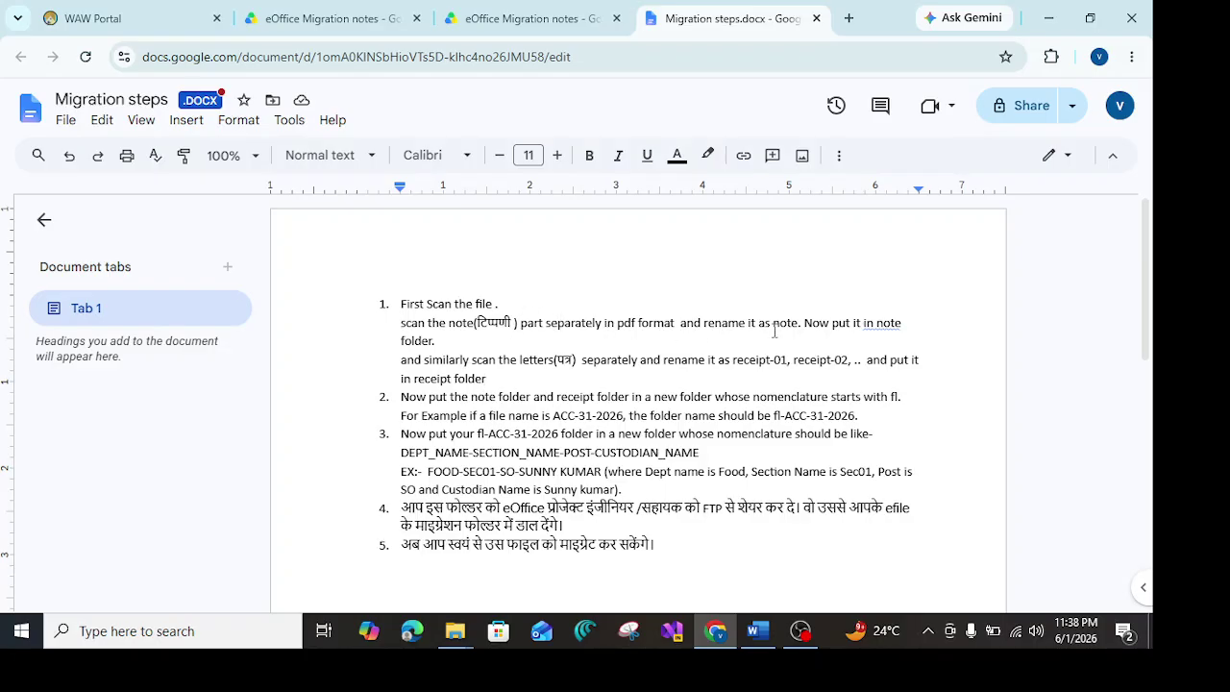
{"action": "left_click_drag", "start_coordinate": [773, 326], "coordinate": [803, 329]}
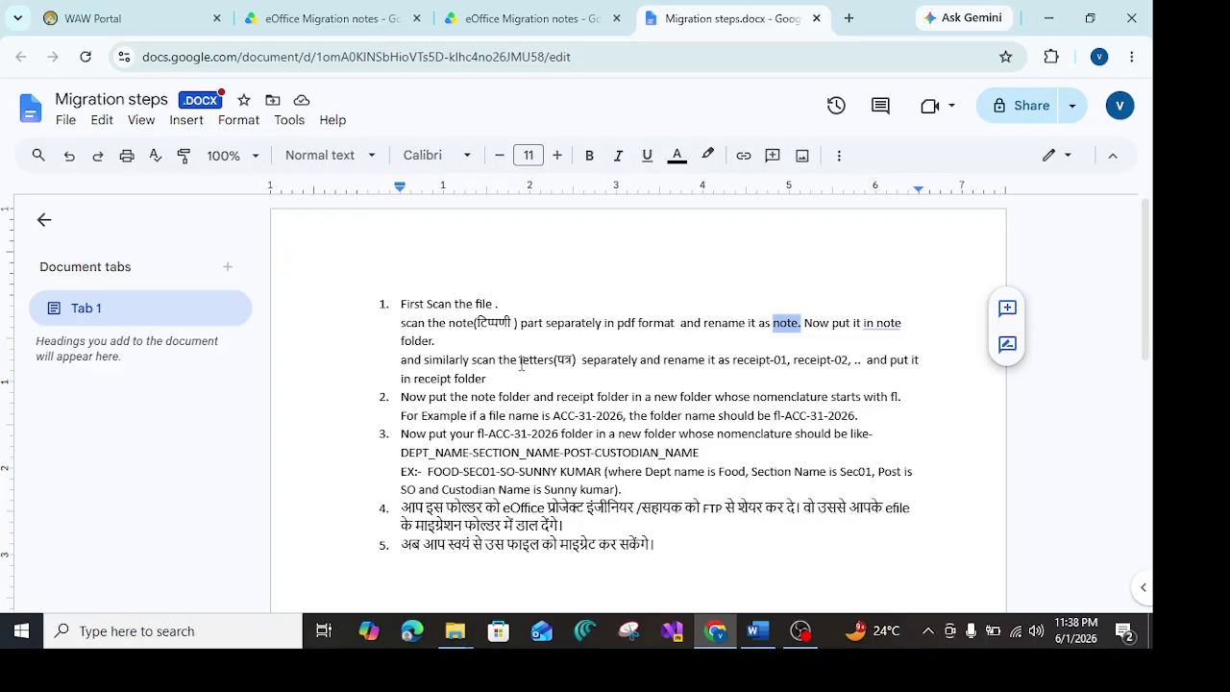
{"action": "left_click_drag", "start_coordinate": [413, 379], "coordinate": [450, 381]}
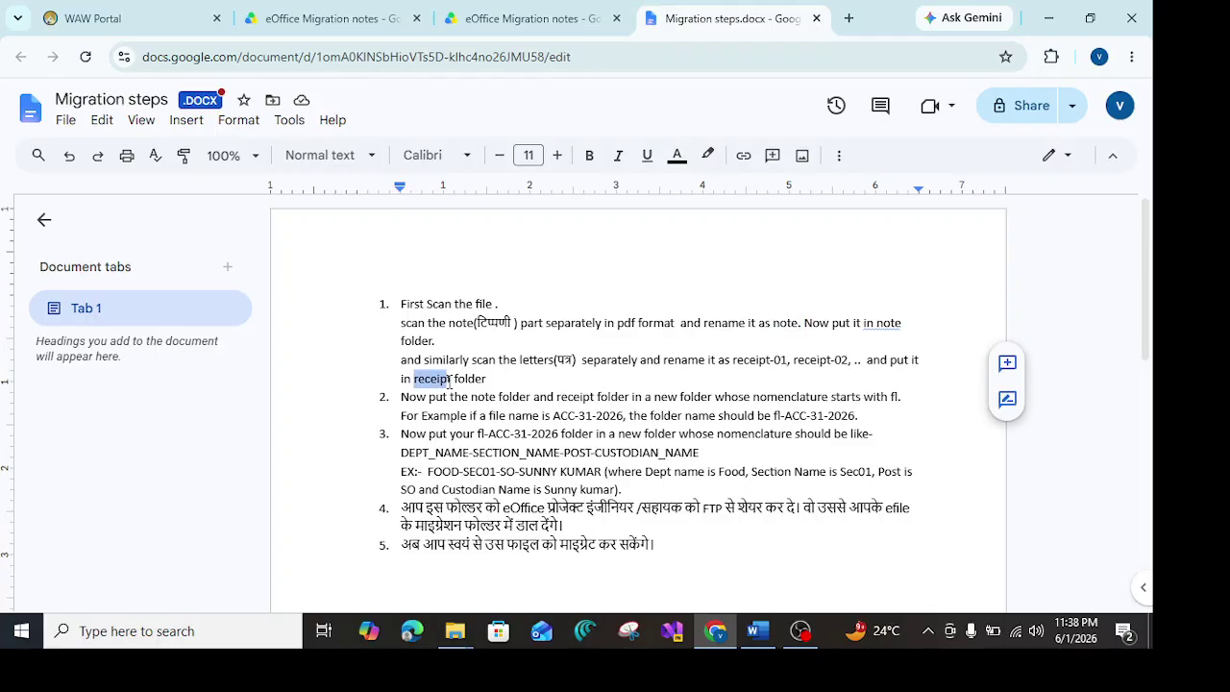
{"action": "left_click", "coordinate": [505, 379]}
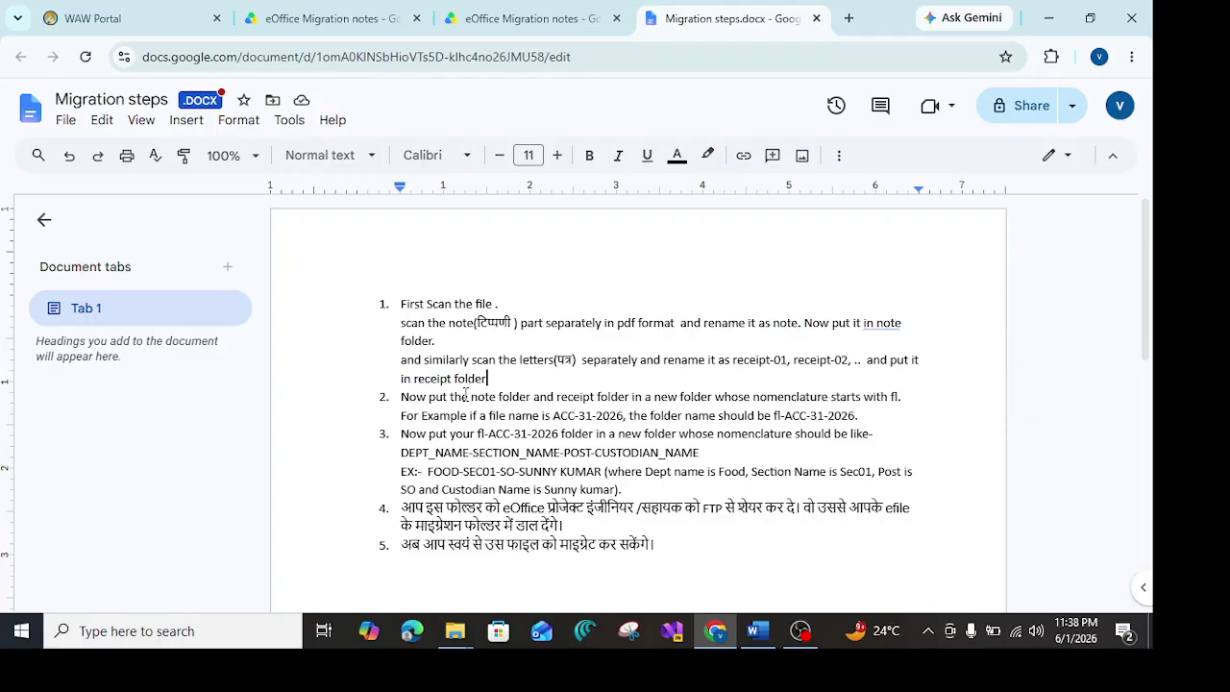
- Examine instruction 2 on naming the folder that holds the note and receipt folders, comparing the example file name with its folder name
{"action": "scroll", "coordinate": [465, 394], "scroll_direction": "down", "scroll_amount": 1}
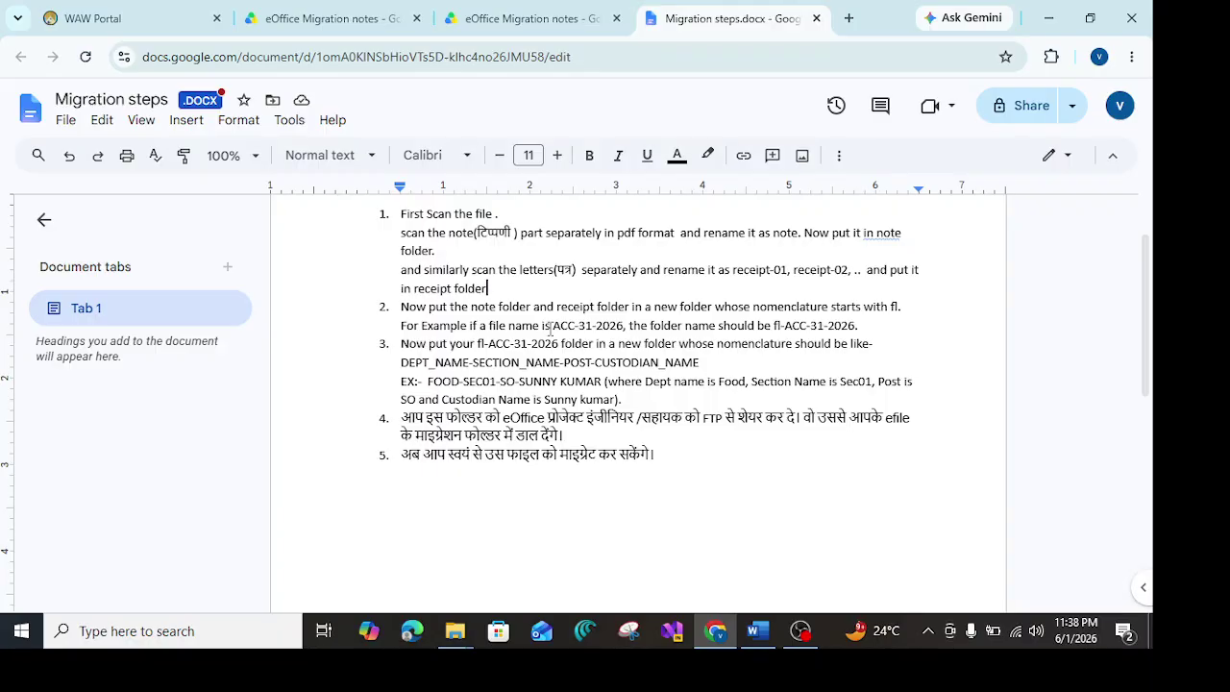
{"action": "left_click_drag", "start_coordinate": [552, 328], "coordinate": [629, 326]}
{"action": "left_click", "coordinate": [629, 326]}
{"action": "key", "text": "ctrl+Right"}
{"action": "key", "text": "ctrl+Right"}
{"action": "key", "text": "ctrl+Right"}
{"action": "key", "text": "ctrl+Right"}
{"action": "key", "text": "ctrl+Right"}
{"action": "left_click_drag", "start_coordinate": [773, 326], "coordinate": [856, 328]}
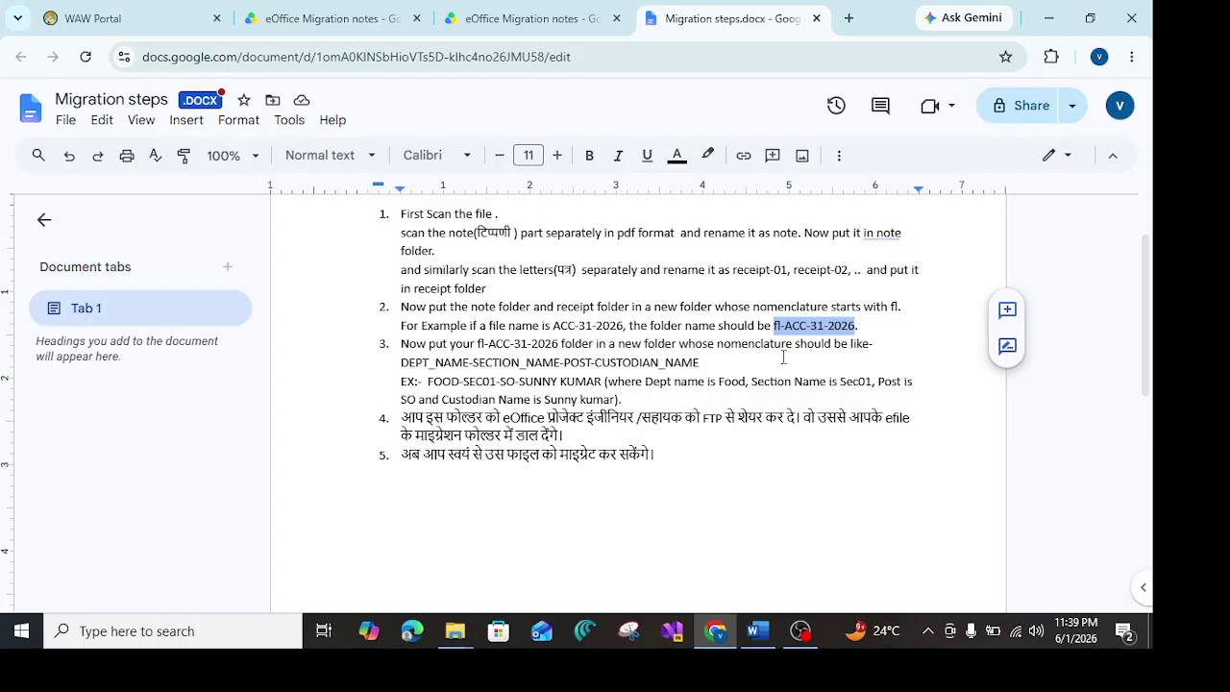
- Examine instruction 3 on the outer folder's nomenclature, going through each part of the naming pattern and its worked example
{"action": "scroll", "coordinate": [713, 361], "scroll_direction": "down", "scroll_amount": 2}
{"action": "scroll", "coordinate": [564, 297], "scroll_direction": "up", "scroll_amount": 2}
{"action": "left_click", "coordinate": [400, 346]}
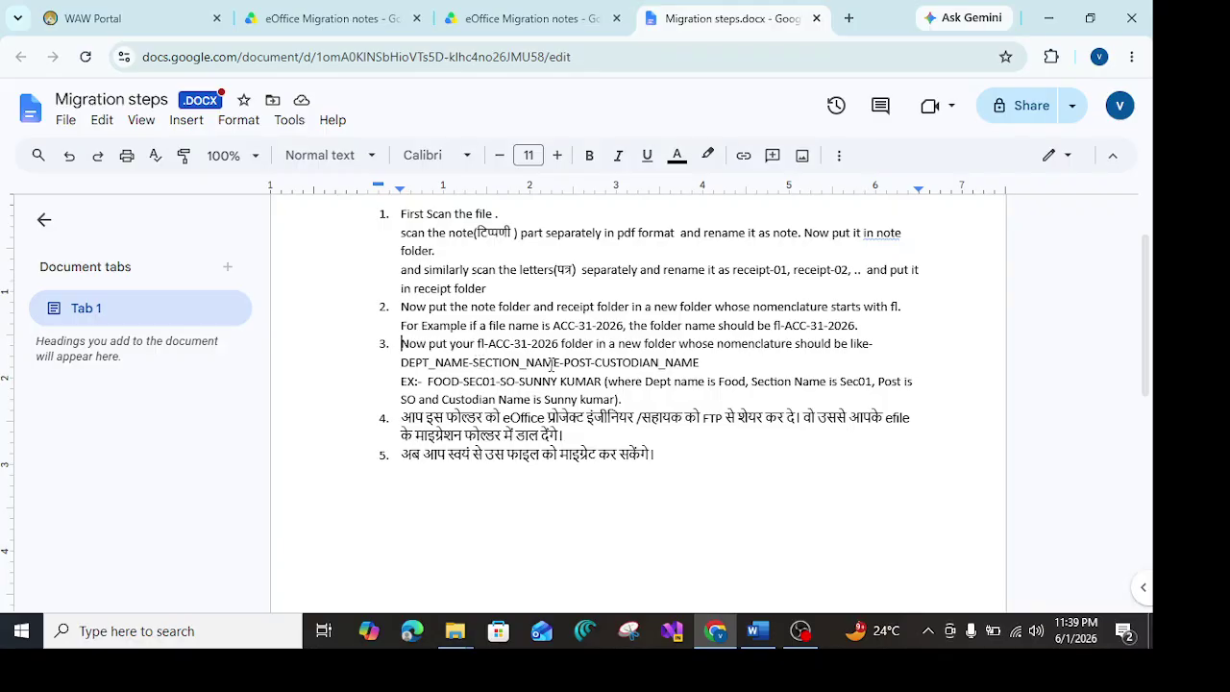
{"action": "left_click_drag", "start_coordinate": [398, 363], "coordinate": [593, 370]}
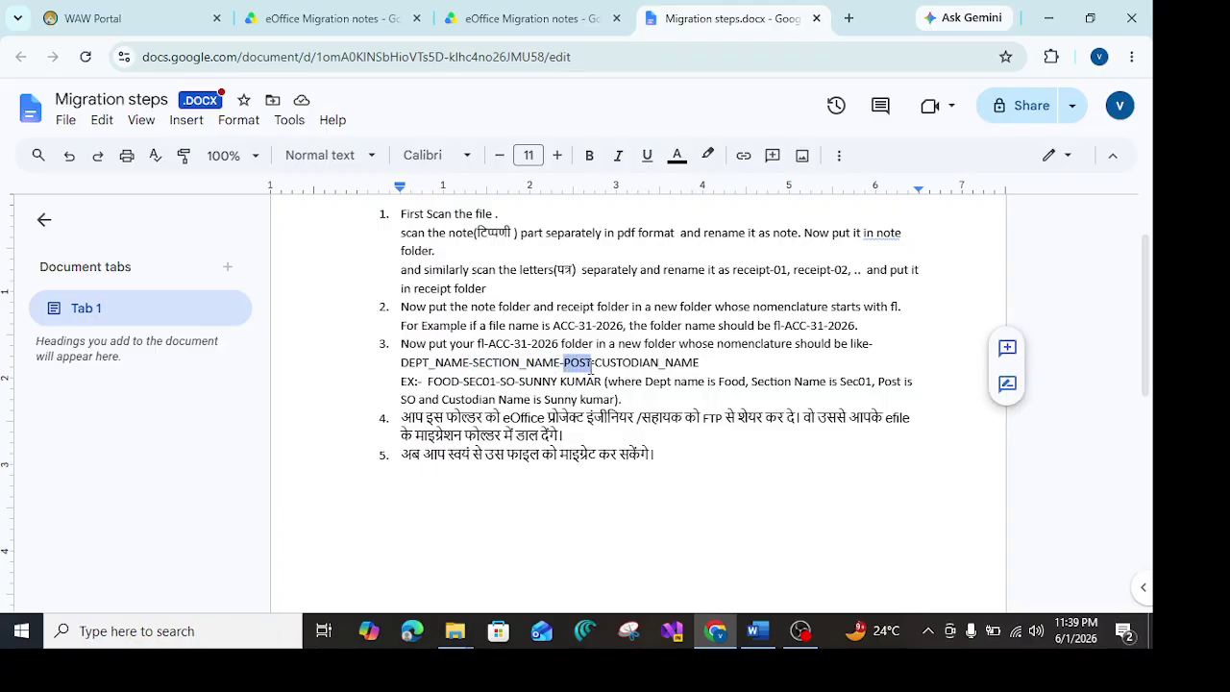
{"action": "left_click", "coordinate": [595, 362]}
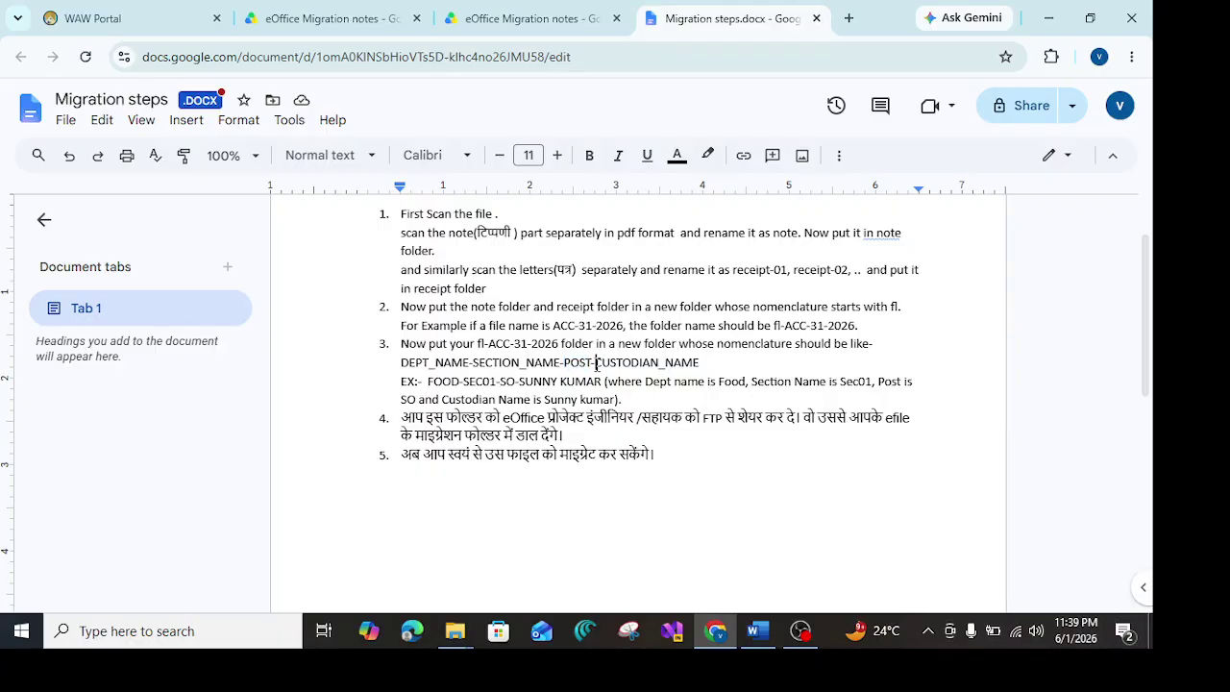
{"action": "left_click_drag", "start_coordinate": [597, 365], "coordinate": [693, 368]}
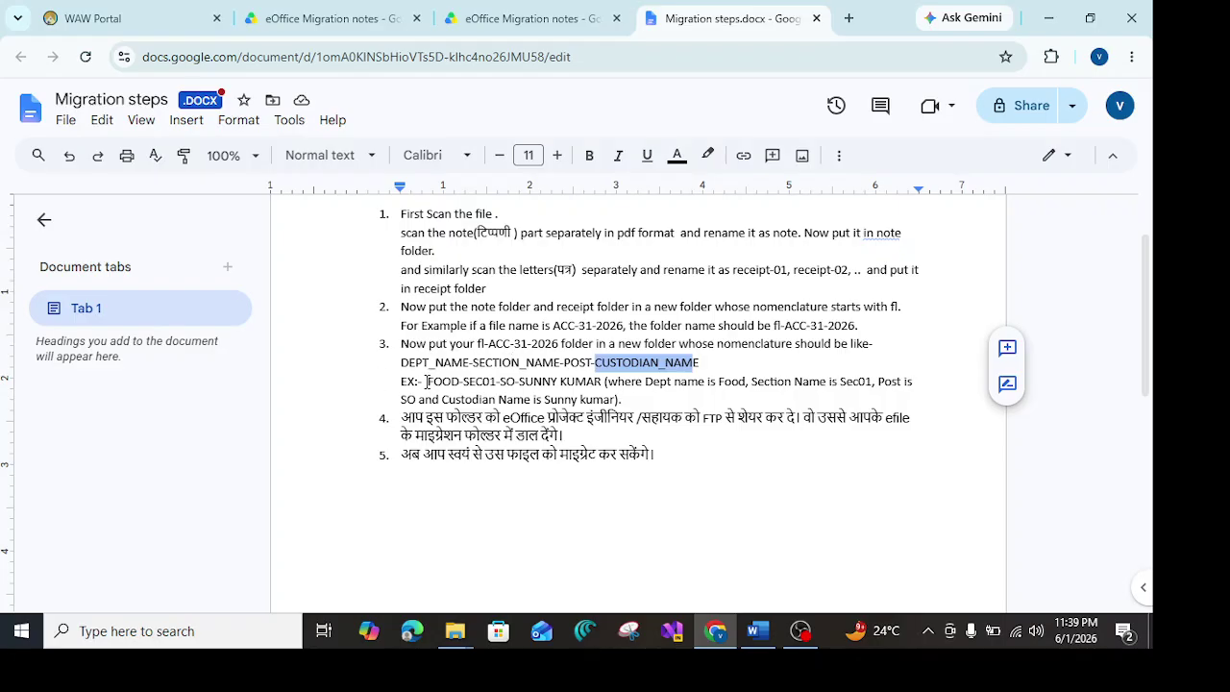
{"action": "left_click_drag", "start_coordinate": [426, 381], "coordinate": [497, 382]}
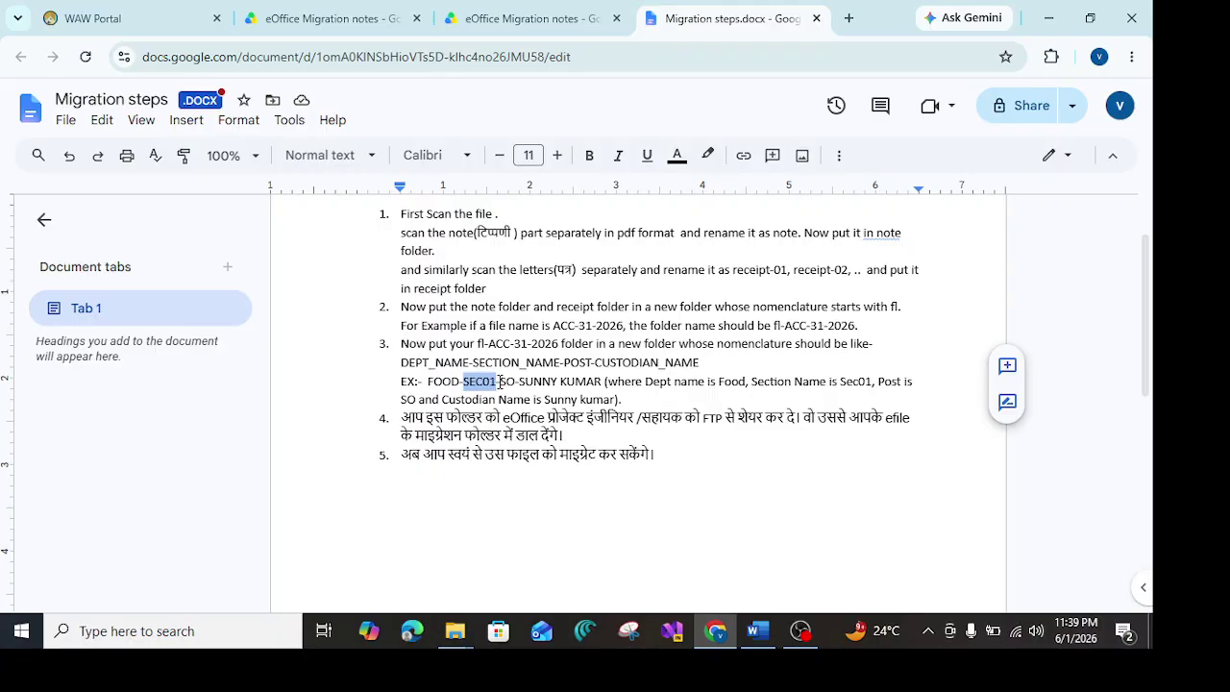
{"action": "left_click", "coordinate": [501, 380]}
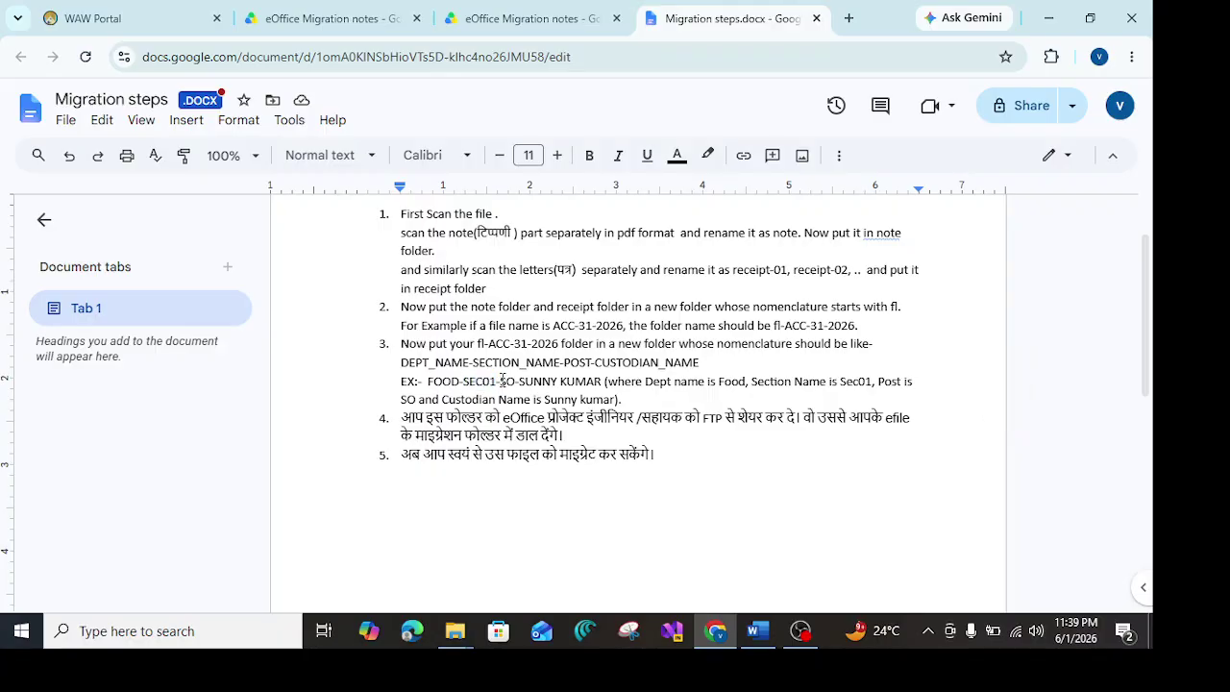
{"action": "left_click_drag", "start_coordinate": [501, 381], "coordinate": [604, 386]}
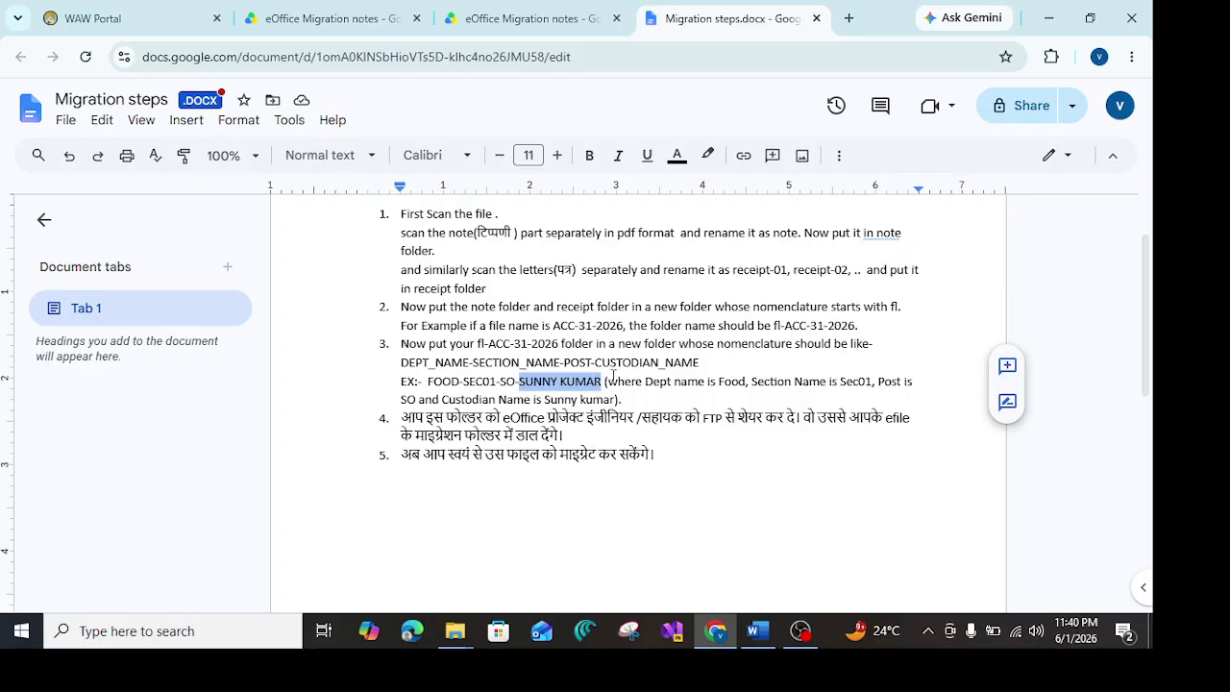
{"action": "left_click", "coordinate": [643, 384]}
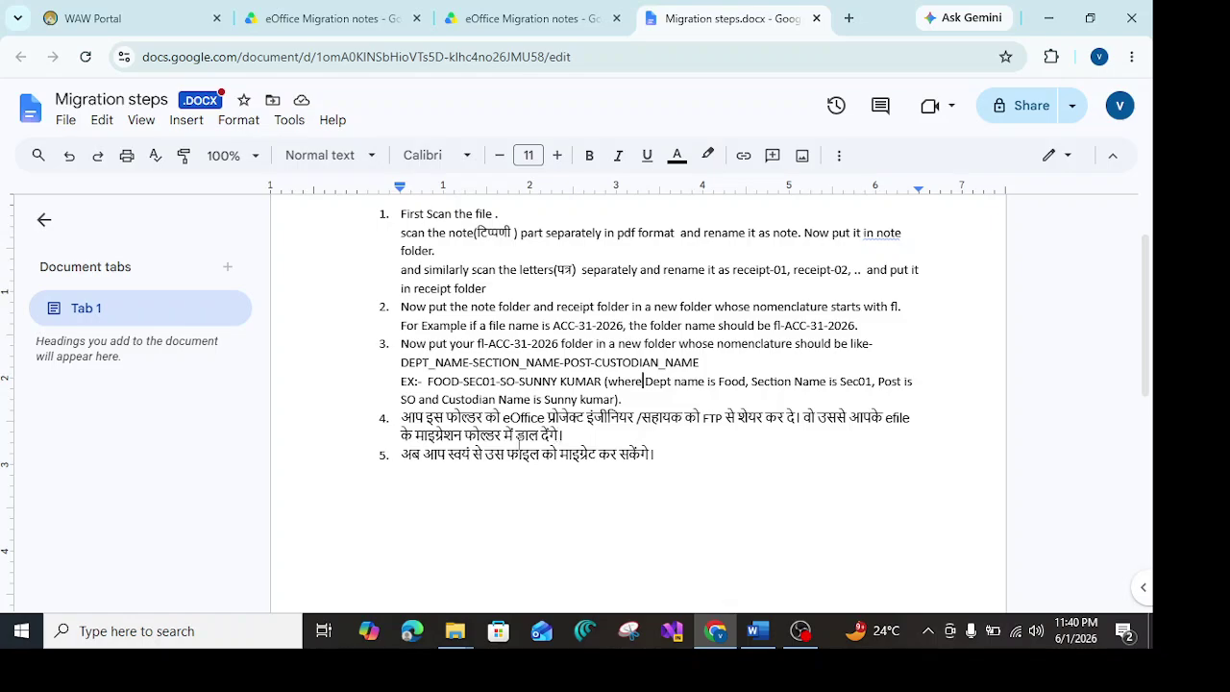
- Review instructions 4 and 5 on sharing the folder and migrating the file, and look over the preceding instructions again
{"action": "left_click", "coordinate": [569, 437]}
{"action": "left_click_drag", "start_coordinate": [401, 454], "coordinate": [654, 456]}
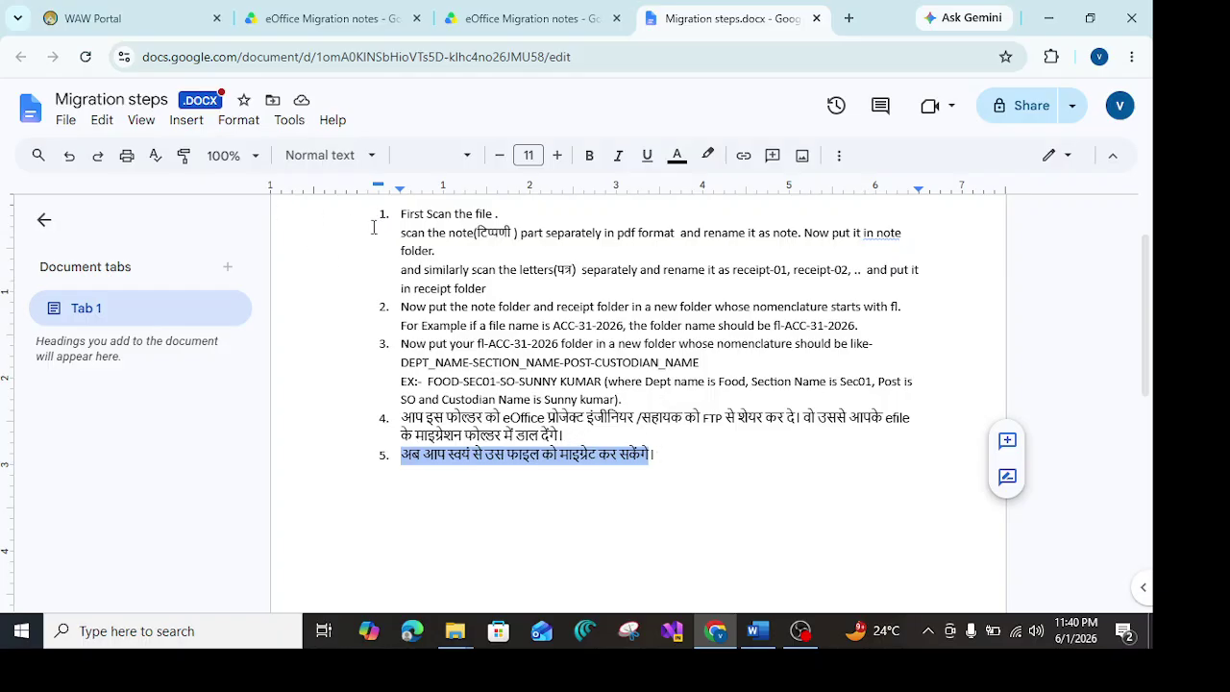
{"action": "left_click_drag", "start_coordinate": [398, 215], "coordinate": [566, 438]}
{"action": "left_click", "coordinate": [606, 435]}
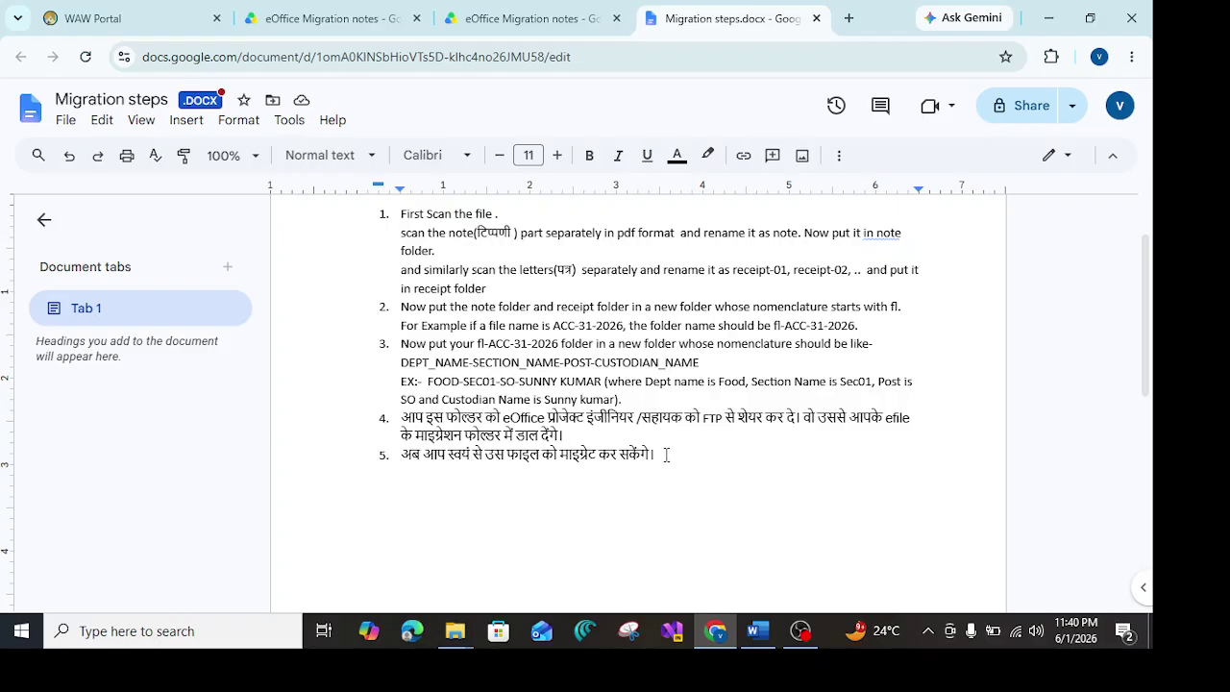
- Switch to Migration Procedure Manual (1).pdf, return to its first page and set the zoom to 125%
{"action": "left_click", "coordinate": [543, 21]}
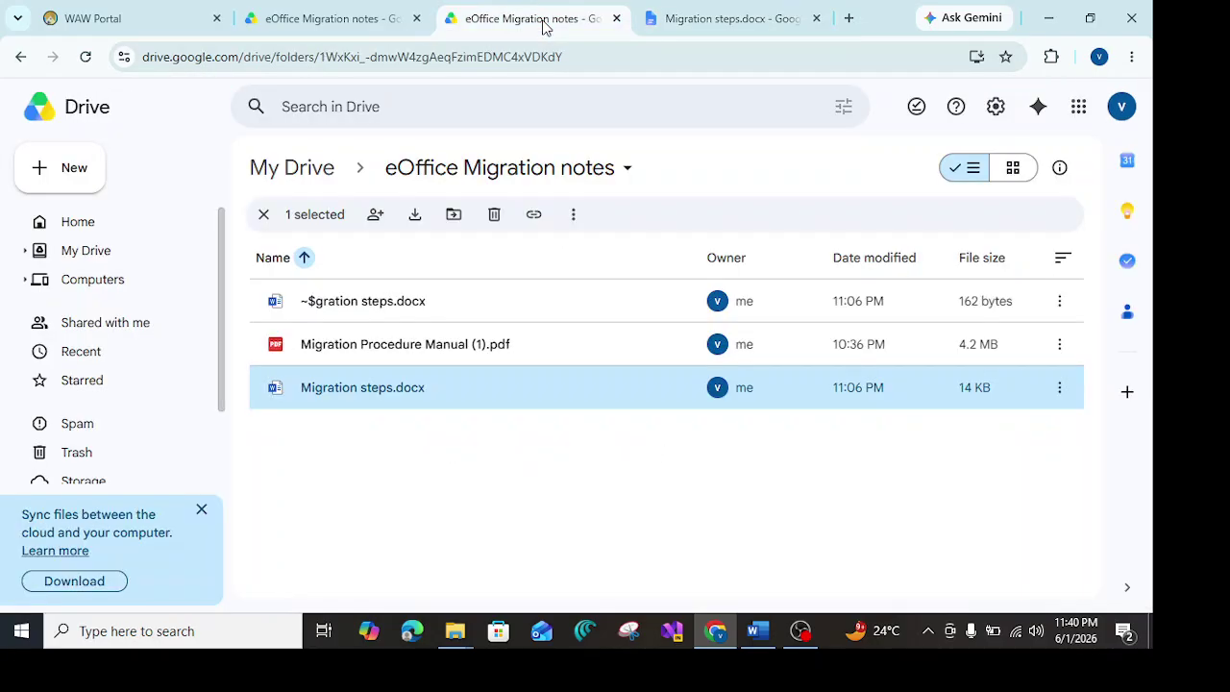
{"action": "left_click", "coordinate": [346, 23]}
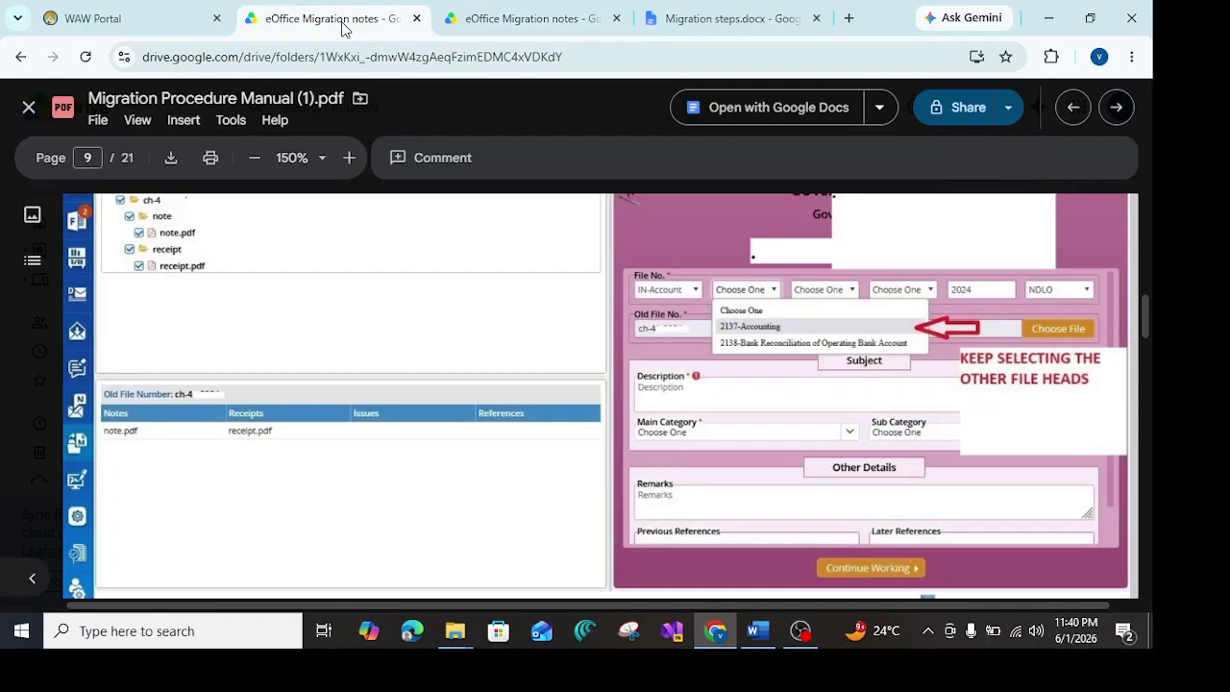
{"action": "scroll", "coordinate": [701, 402], "scroll_direction": "up", "scroll_amount": 20}
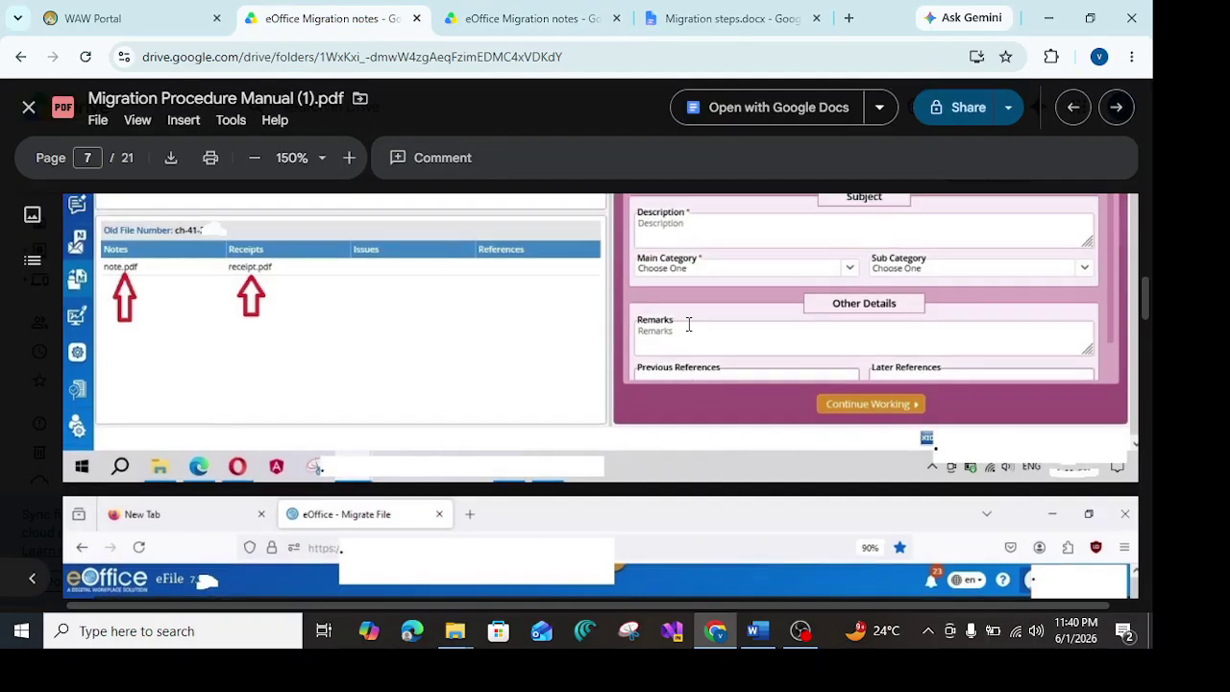
{"action": "scroll", "coordinate": [688, 324], "scroll_direction": "up", "scroll_amount": 15}
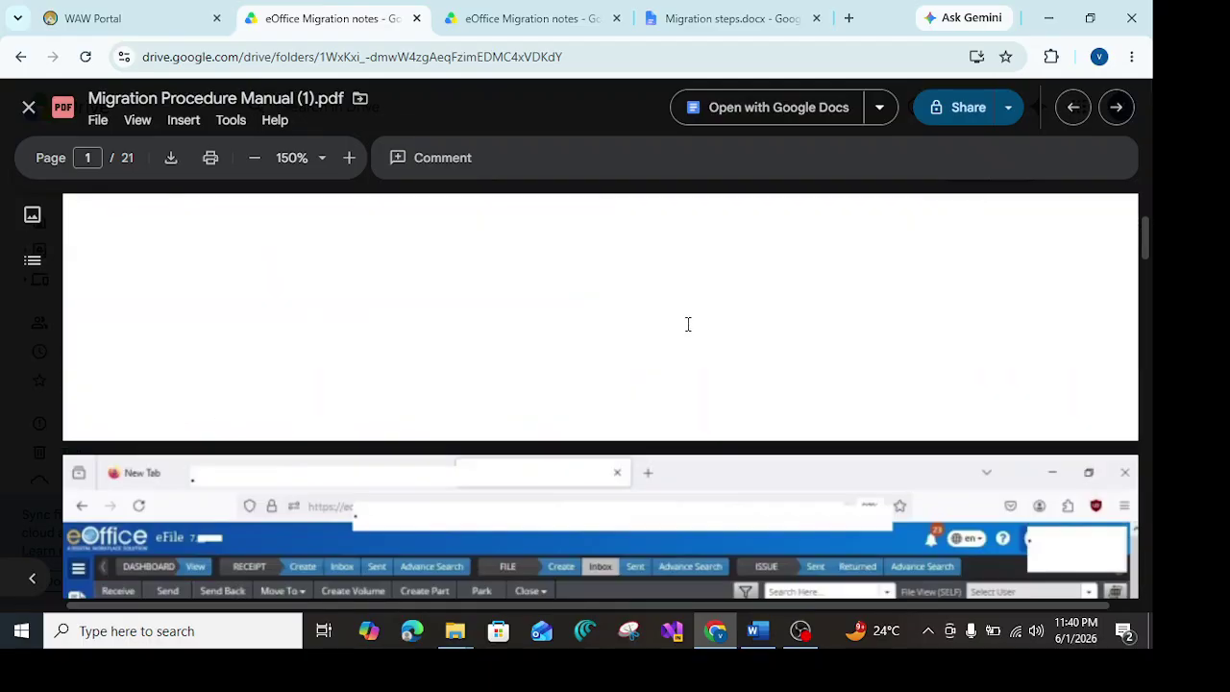
{"action": "scroll", "coordinate": [687, 323], "scroll_direction": "down", "scroll_amount": 6}
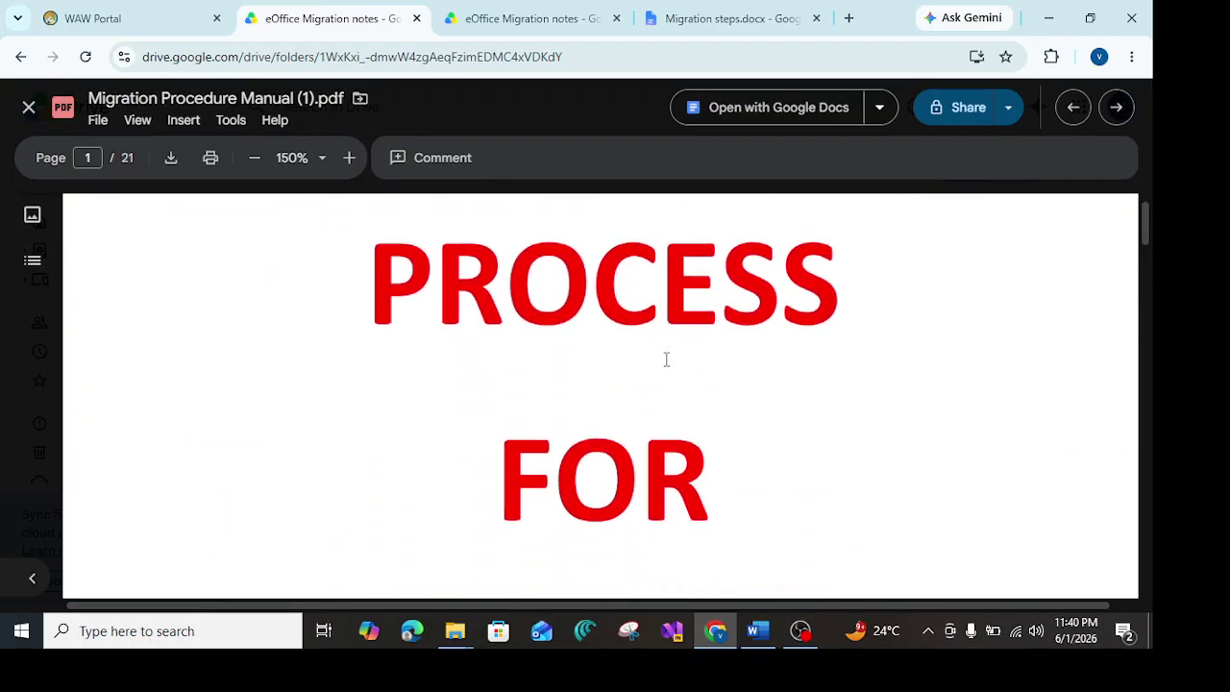
{"action": "left_click", "coordinate": [254, 157]}
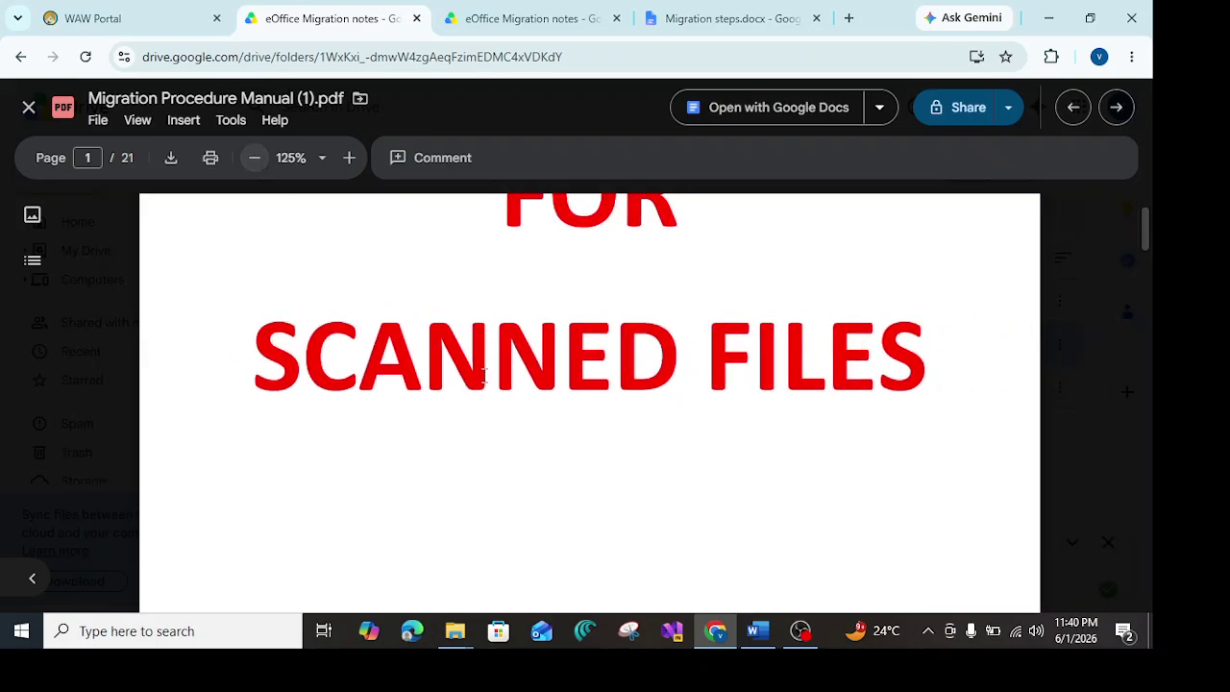
- Read Steps 1 and 2 of the manual, covering how to start a migration and choose the file
{"action": "scroll", "coordinate": [532, 395], "scroll_direction": "down", "scroll_amount": 8}
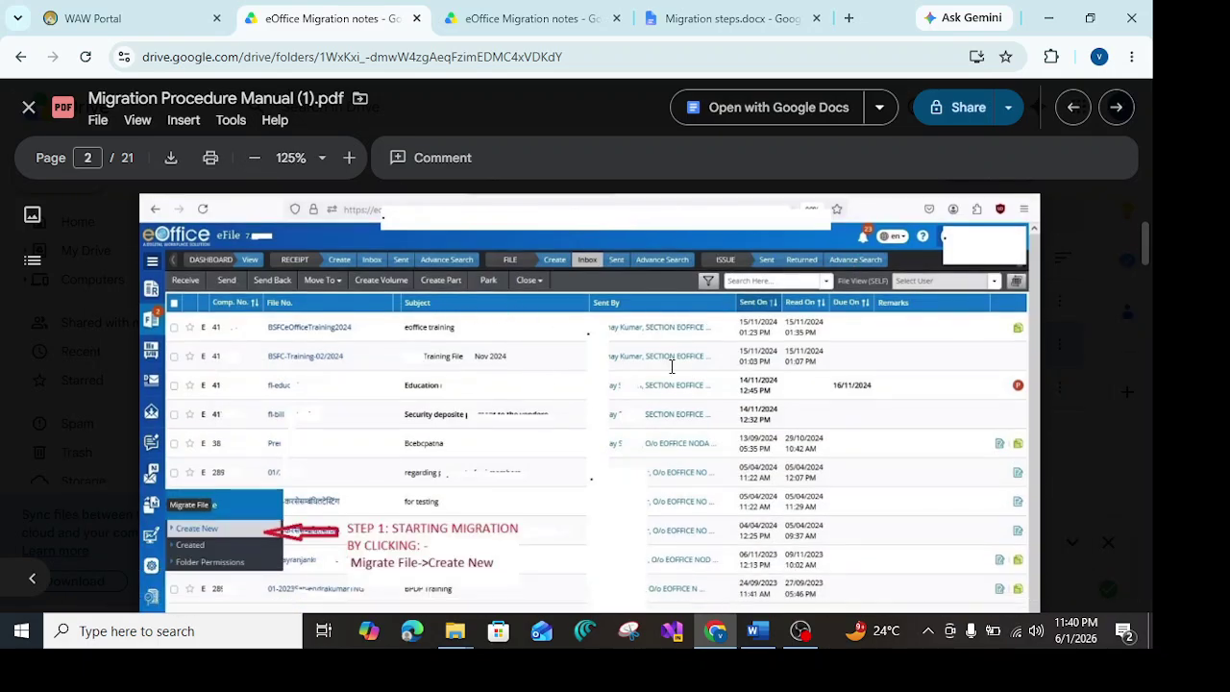
{"action": "scroll", "coordinate": [344, 425], "scroll_direction": "down", "scroll_amount": 1}
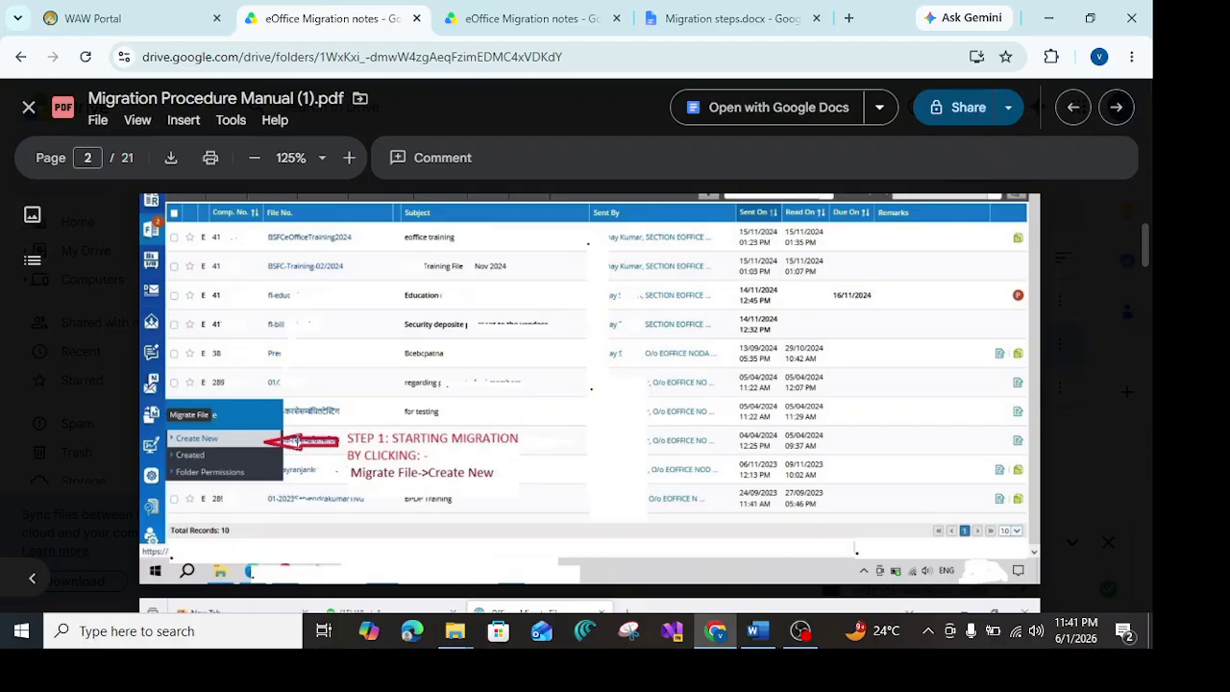
{"action": "scroll", "coordinate": [430, 356], "scroll_direction": "down", "scroll_amount": 4}
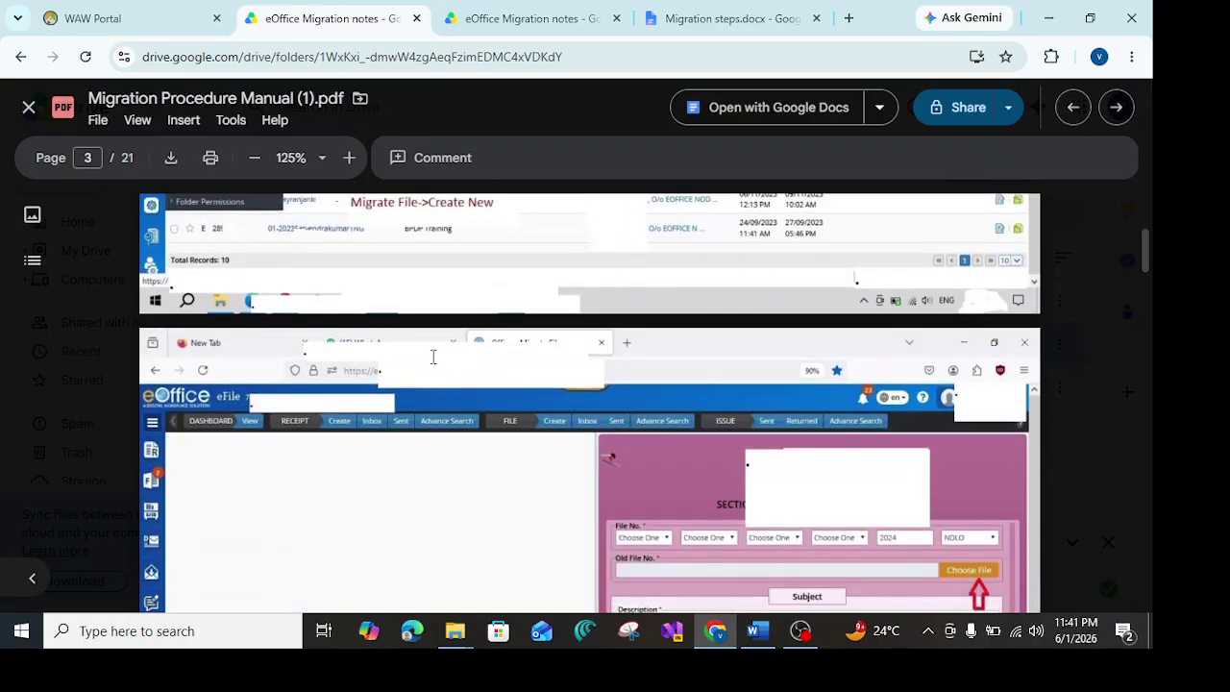
{"action": "scroll", "coordinate": [355, 354], "scroll_direction": "down", "scroll_amount": 3}
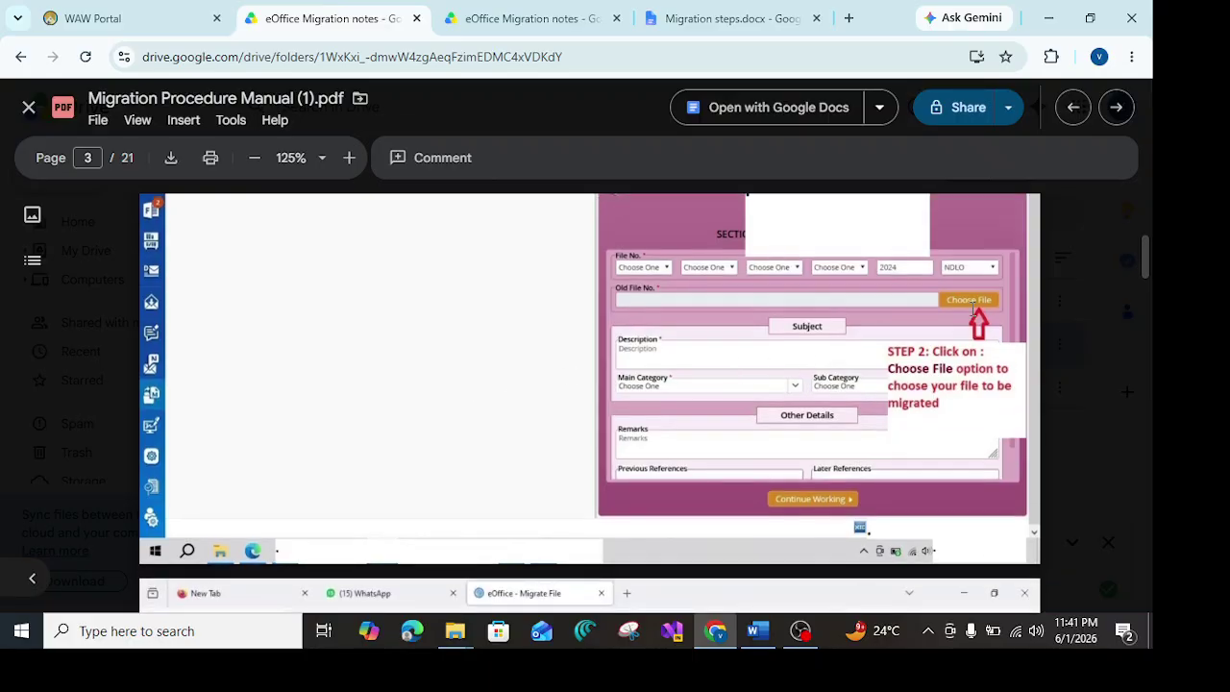
- Read Step 3 of the manual on expanding the file list, and the page on selecting and importing the file
{"action": "scroll", "coordinate": [811, 343], "scroll_direction": "up", "scroll_amount": 1}
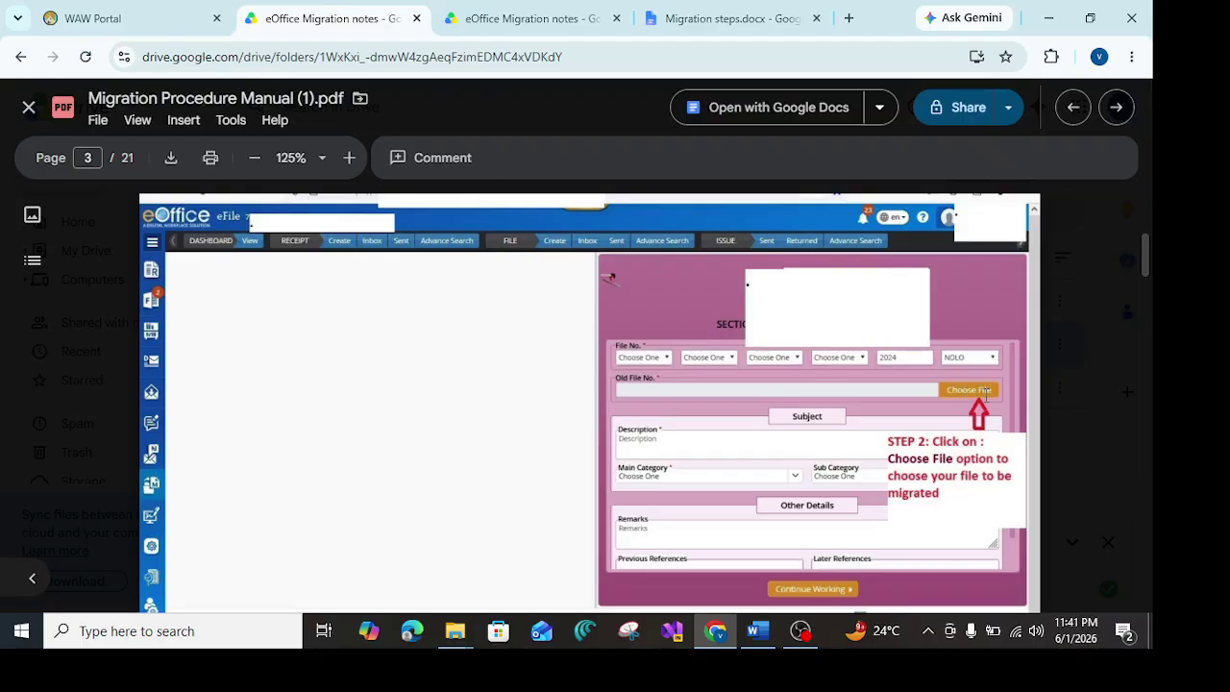
{"action": "scroll", "coordinate": [604, 341], "scroll_direction": "down", "scroll_amount": 5}
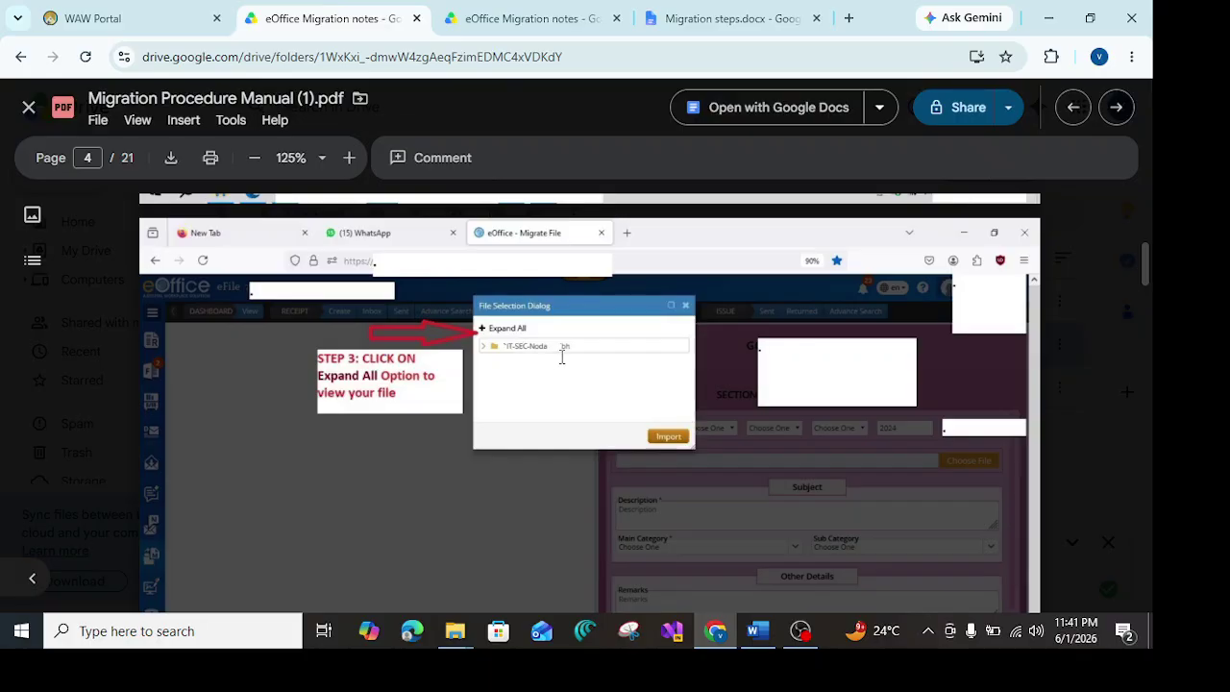
{"action": "scroll", "coordinate": [561, 358], "scroll_direction": "down", "scroll_amount": 5}
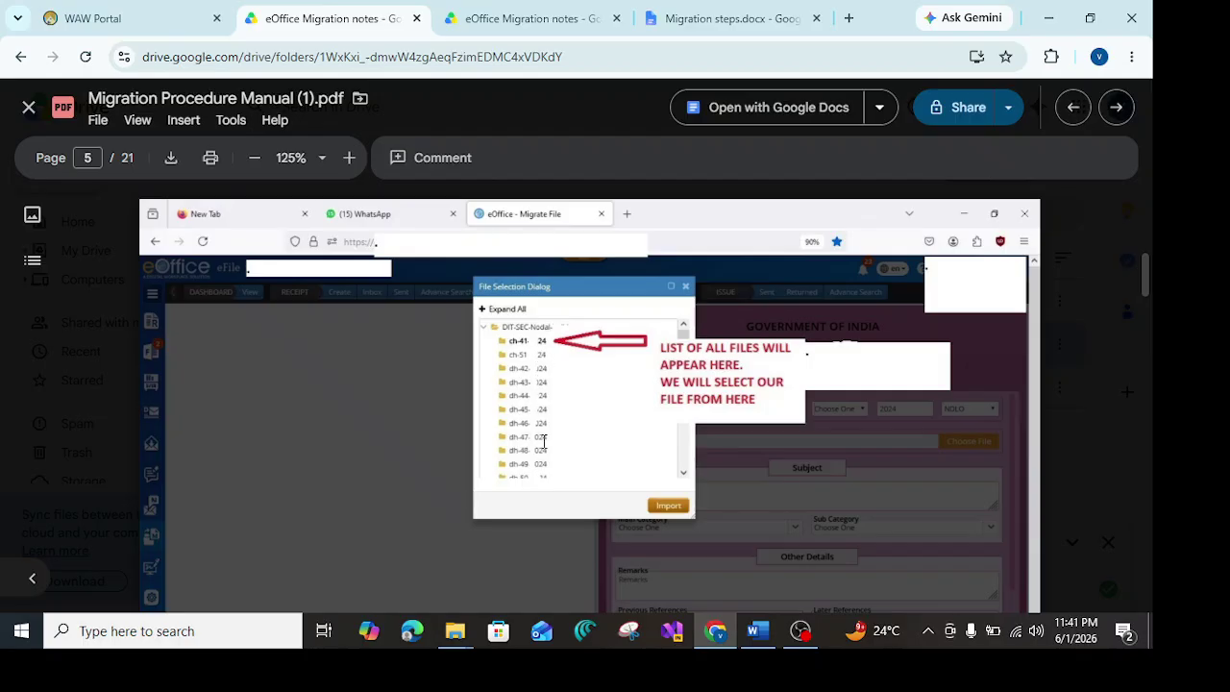
{"action": "scroll", "coordinate": [543, 441], "scroll_direction": "down", "scroll_amount": 1}
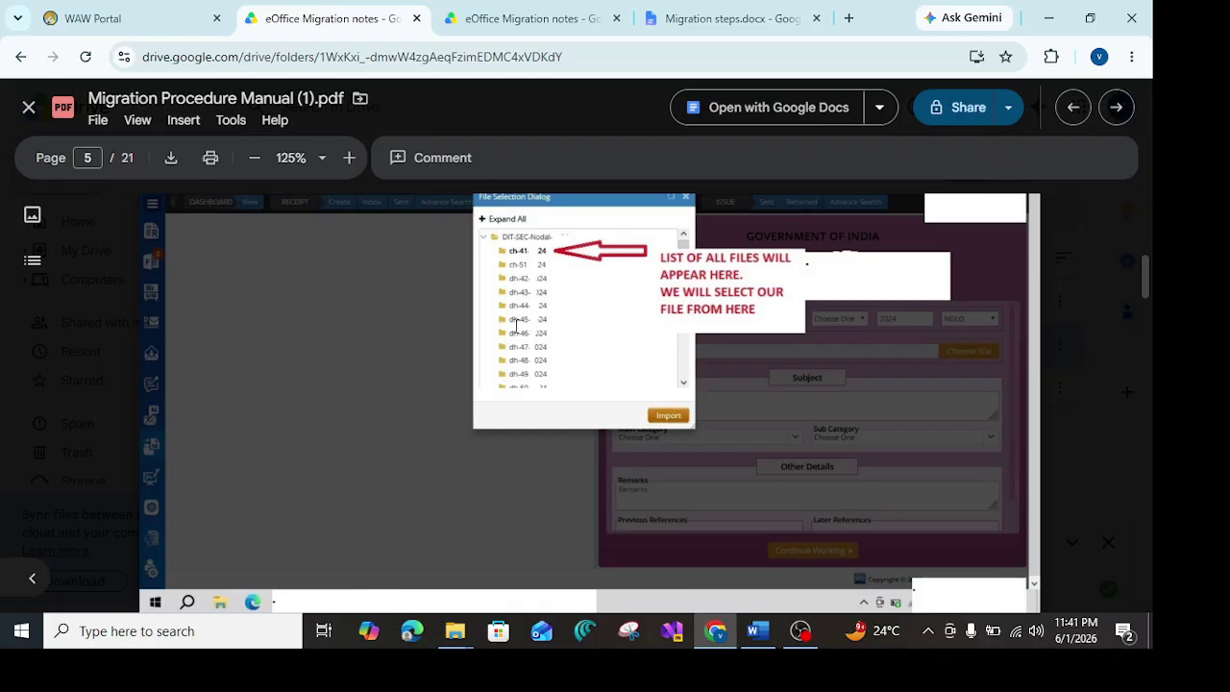
{"action": "scroll", "coordinate": [542, 336], "scroll_direction": "down", "scroll_amount": 5}
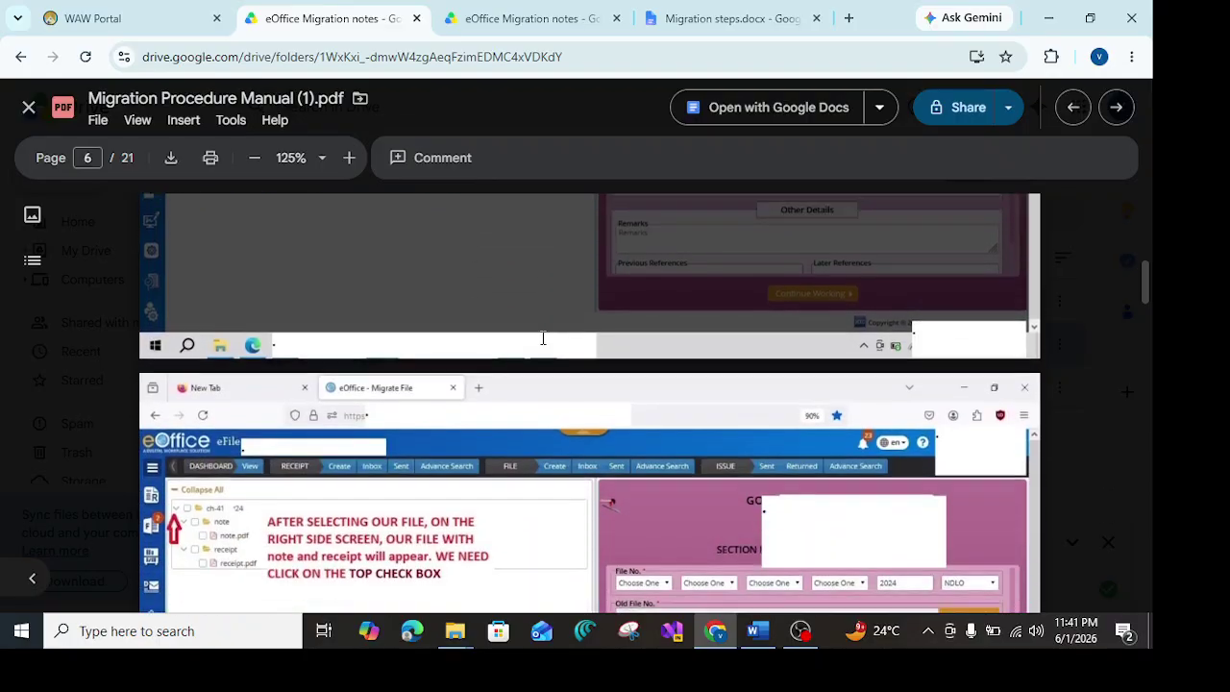
{"action": "scroll", "coordinate": [555, 324], "scroll_direction": "up", "scroll_amount": 5}
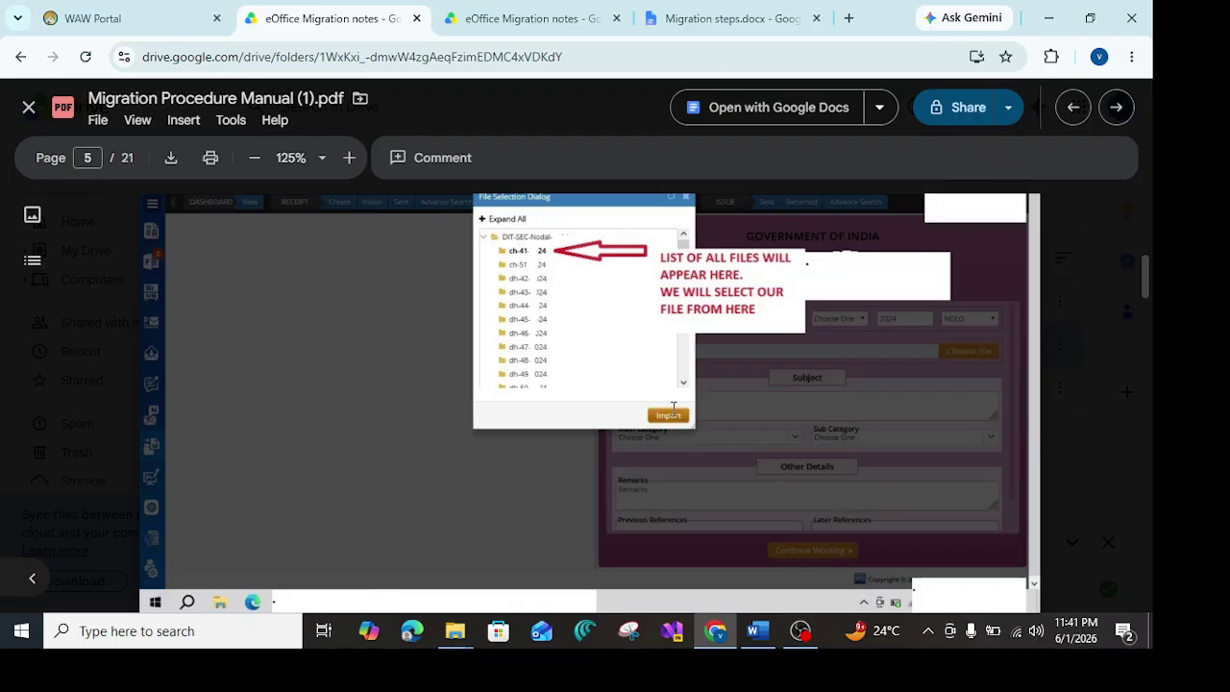
- Review how the imported file's note and receipt are ticked, and read Step 4 on the top check box
{"action": "scroll", "coordinate": [671, 408], "scroll_direction": "down", "scroll_amount": 5}
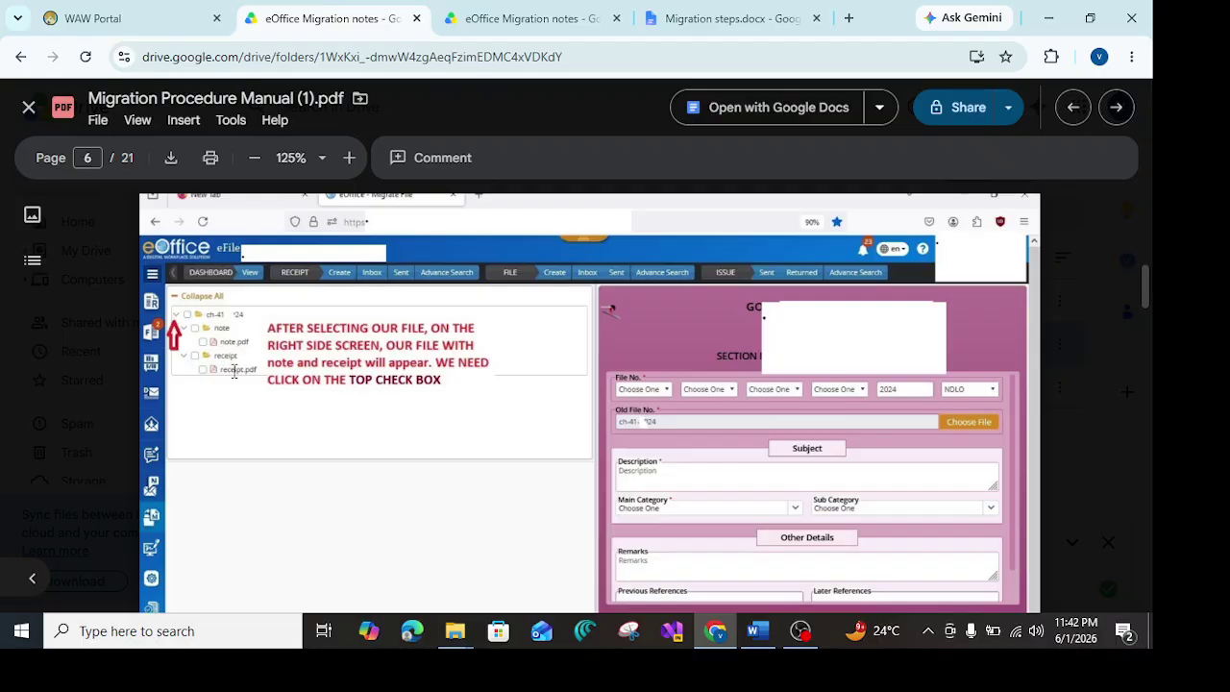
{"action": "scroll", "coordinate": [221, 357], "scroll_direction": "down", "scroll_amount": 1}
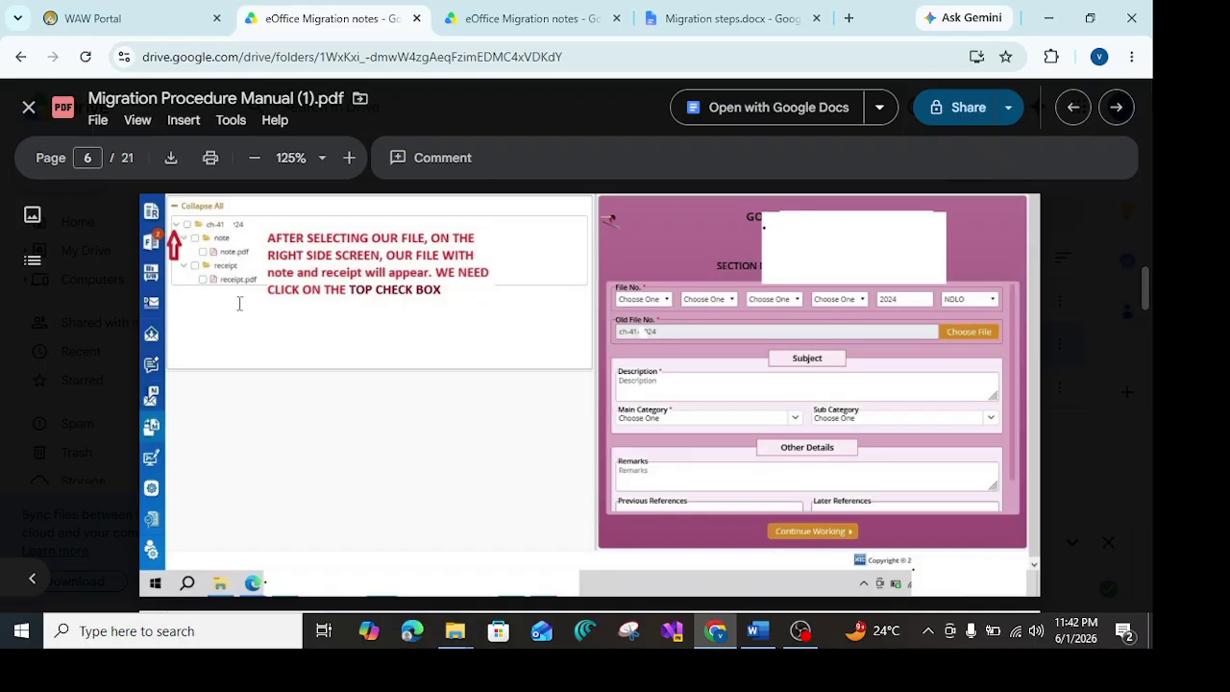
{"action": "scroll", "coordinate": [247, 324], "scroll_direction": "down", "scroll_amount": 5}
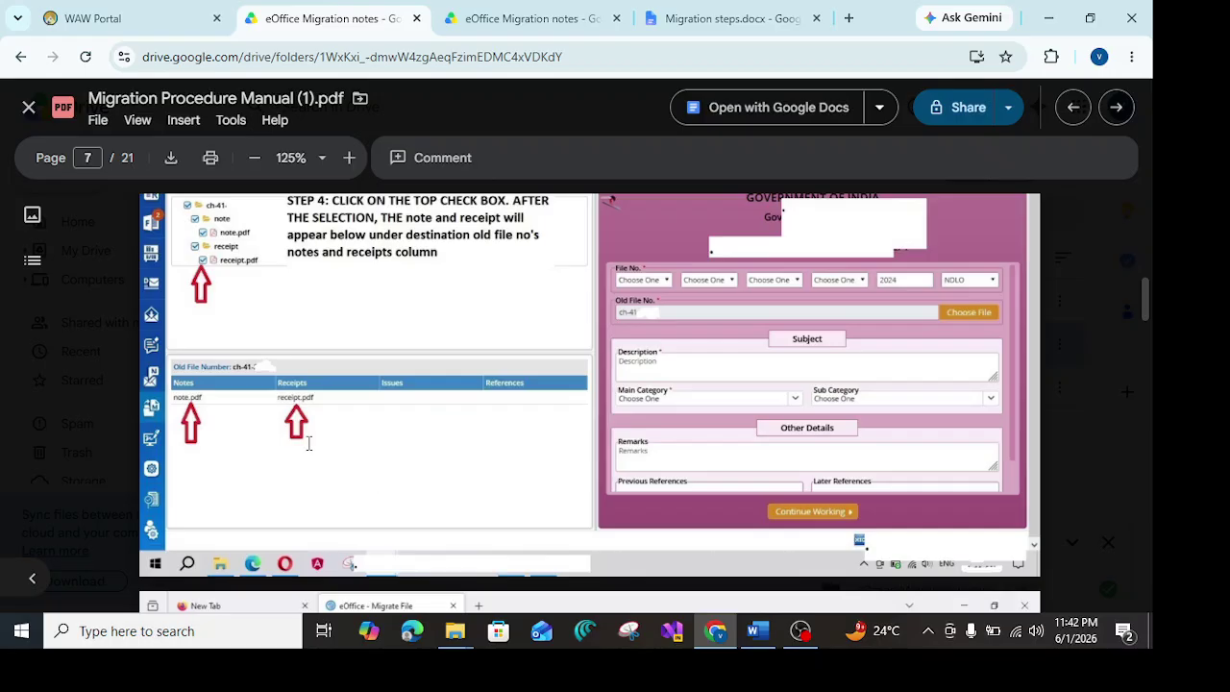
- Read Step 5 on choosing the File No header, and examine how the remaining file heads are selected
{"action": "scroll", "coordinate": [340, 436], "scroll_direction": "down", "scroll_amount": 4}
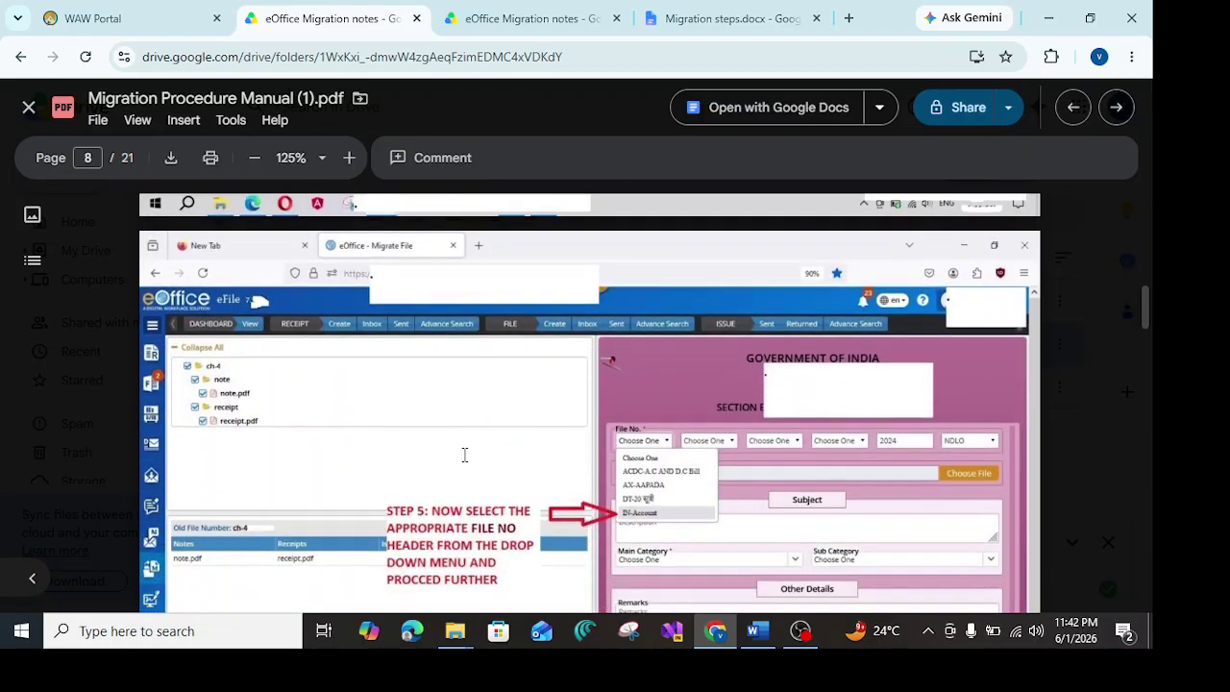
{"action": "scroll", "coordinate": [464, 454], "scroll_direction": "down", "scroll_amount": 1}
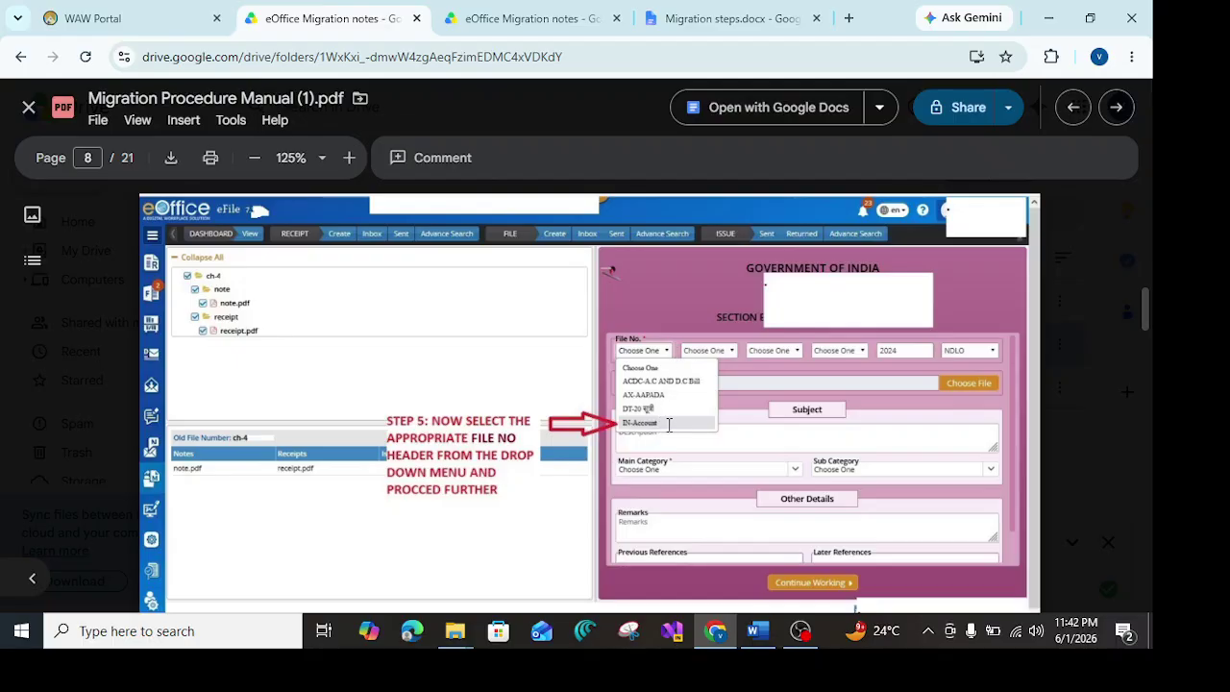
{"action": "scroll", "coordinate": [666, 422], "scroll_direction": "down", "scroll_amount": 3}
{"action": "scroll", "coordinate": [669, 422], "scroll_direction": "down", "scroll_amount": 2}
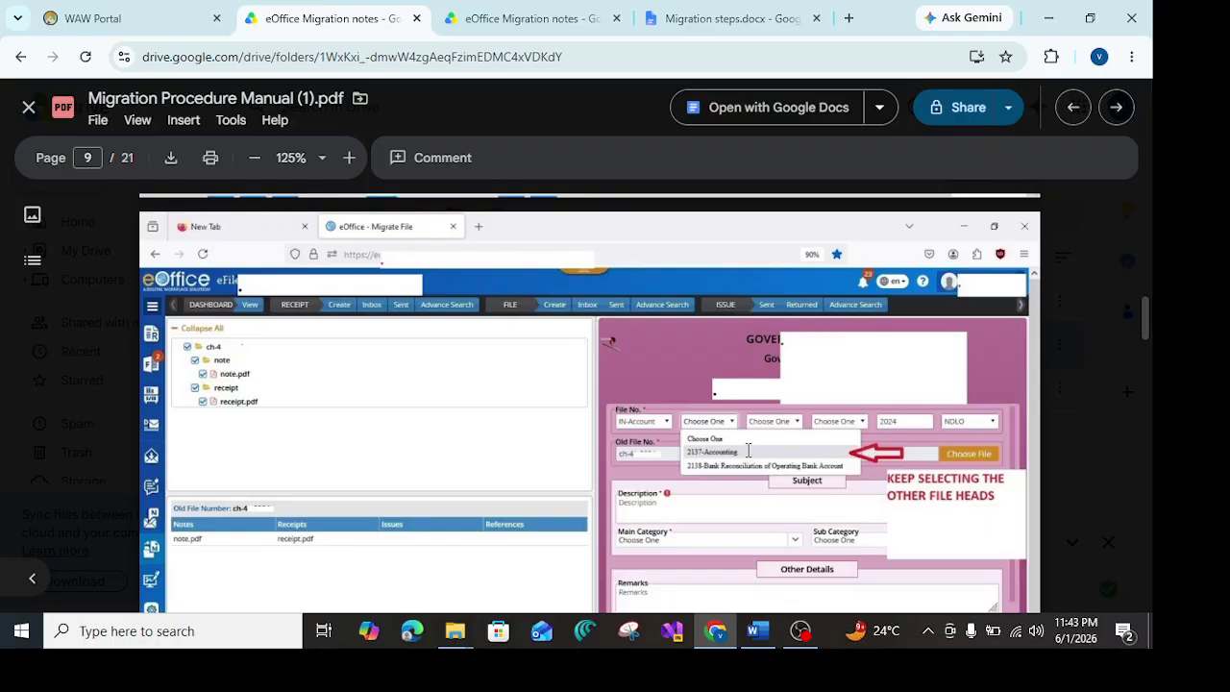
{"action": "scroll", "coordinate": [747, 450], "scroll_direction": "down", "scroll_amount": 6}
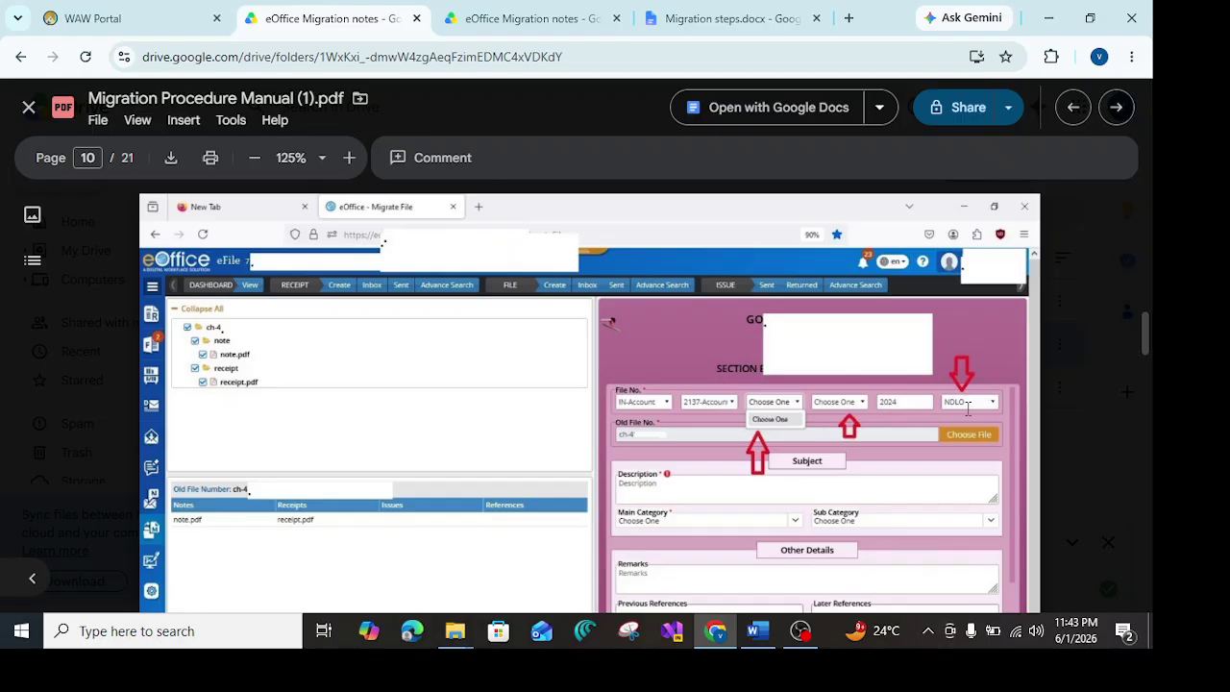
- Read Steps 6 to 10 on the subject, category, remarks or old file number, language and first noting date
{"action": "scroll", "coordinate": [968, 400], "scroll_direction": "down", "scroll_amount": 4}
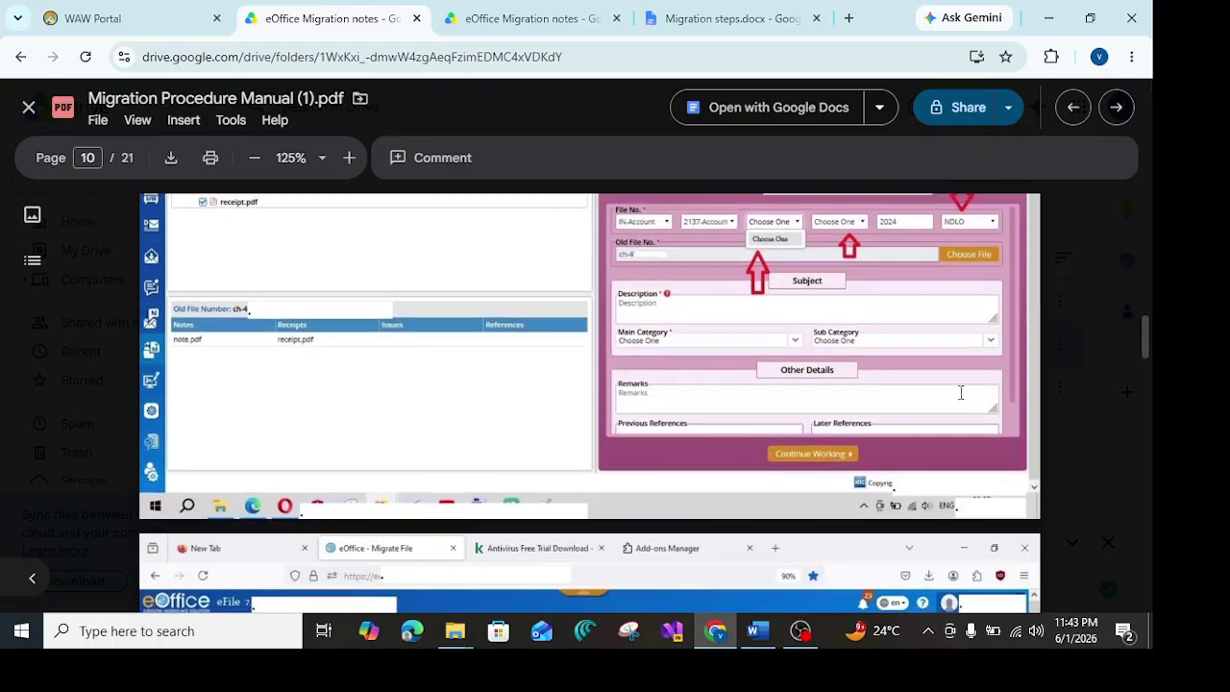
{"action": "scroll", "coordinate": [959, 394], "scroll_direction": "down", "scroll_amount": 2}
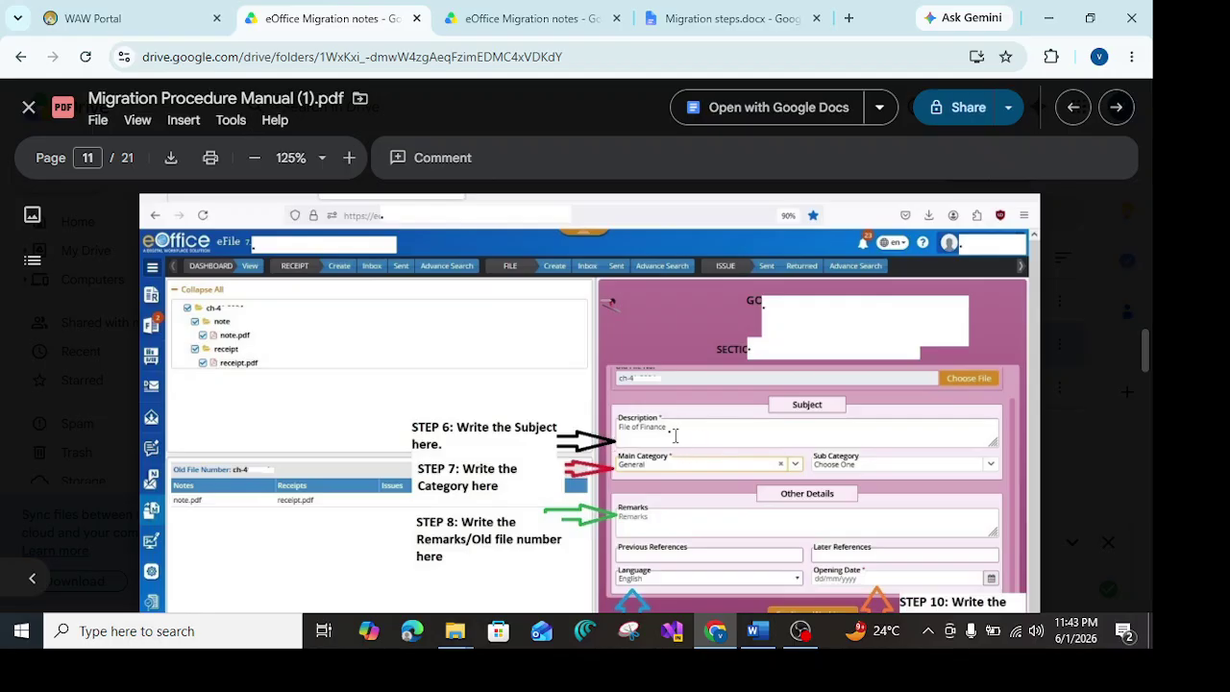
{"action": "scroll", "coordinate": [697, 436], "scroll_direction": "down", "scroll_amount": 2}
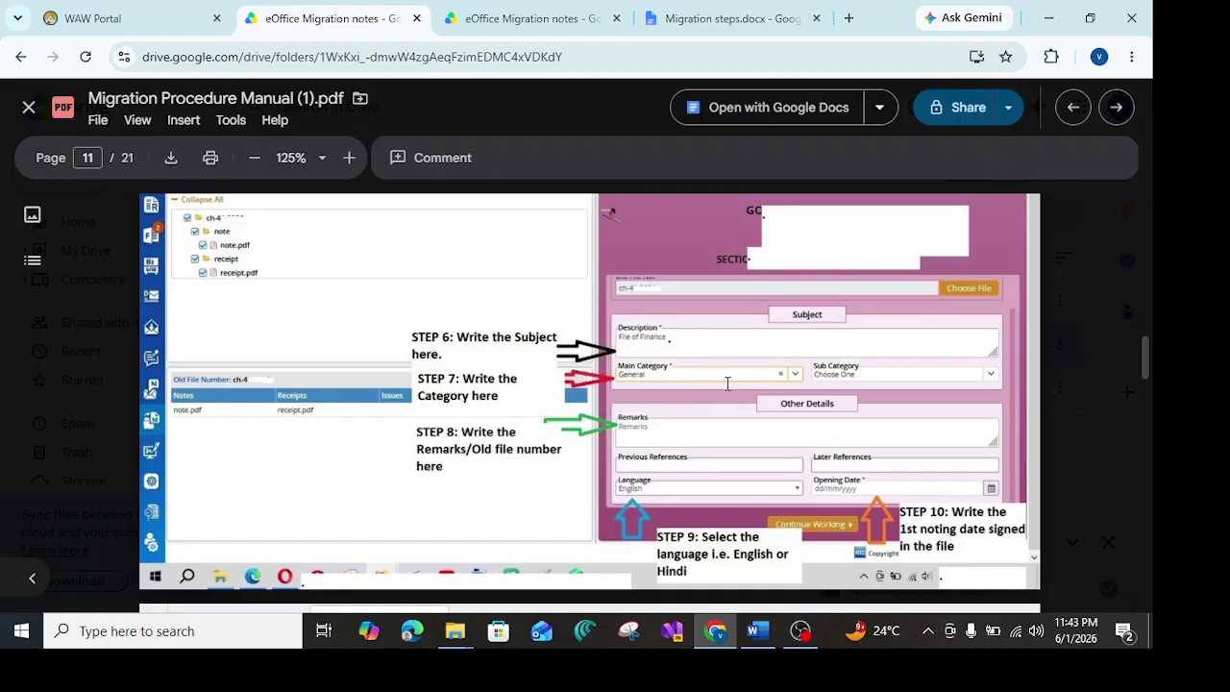
{"action": "scroll", "coordinate": [647, 423], "scroll_direction": "down", "scroll_amount": 1}
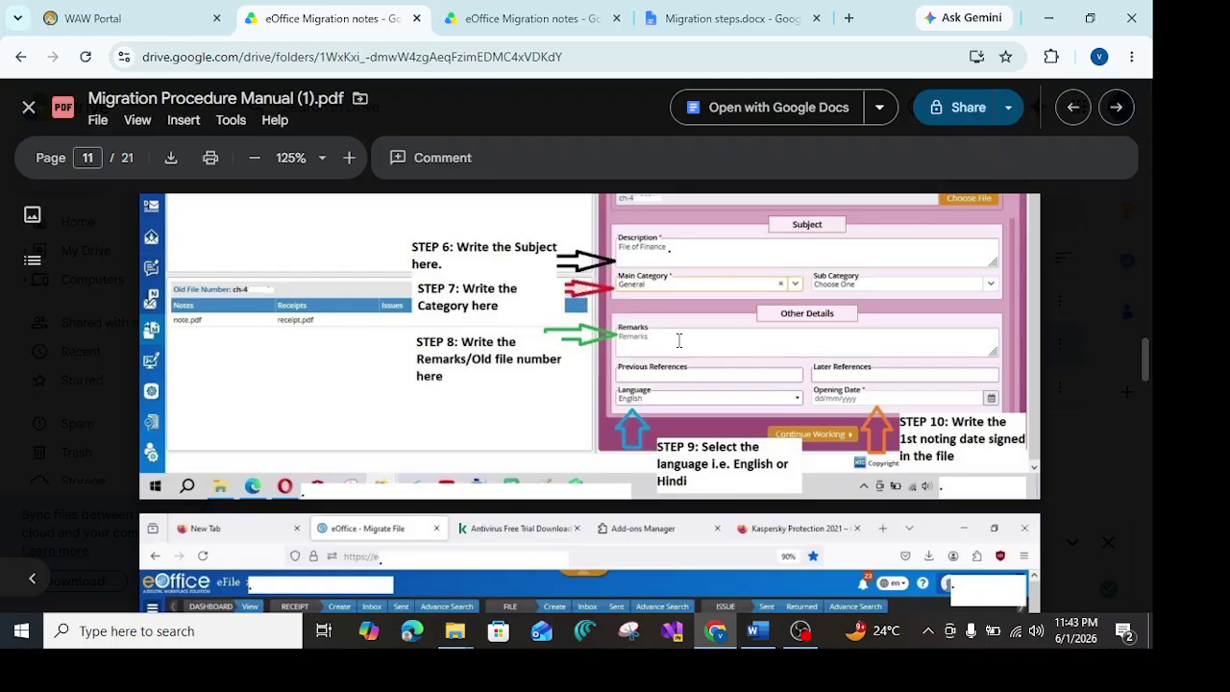
{"action": "scroll", "coordinate": [769, 385], "scroll_direction": "down", "scroll_amount": 1}
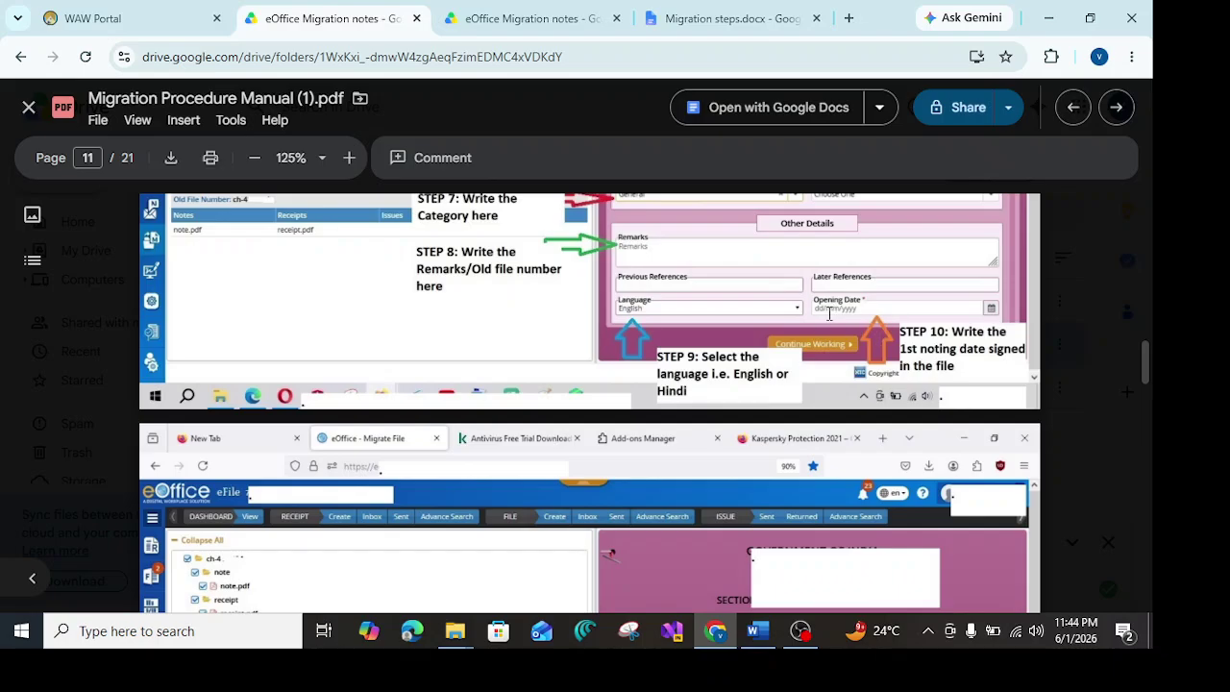
- Examine how the opening date is picked in the calendar, and read Step 11 on continuing working
{"action": "scroll", "coordinate": [859, 317], "scroll_direction": "down", "scroll_amount": 3}
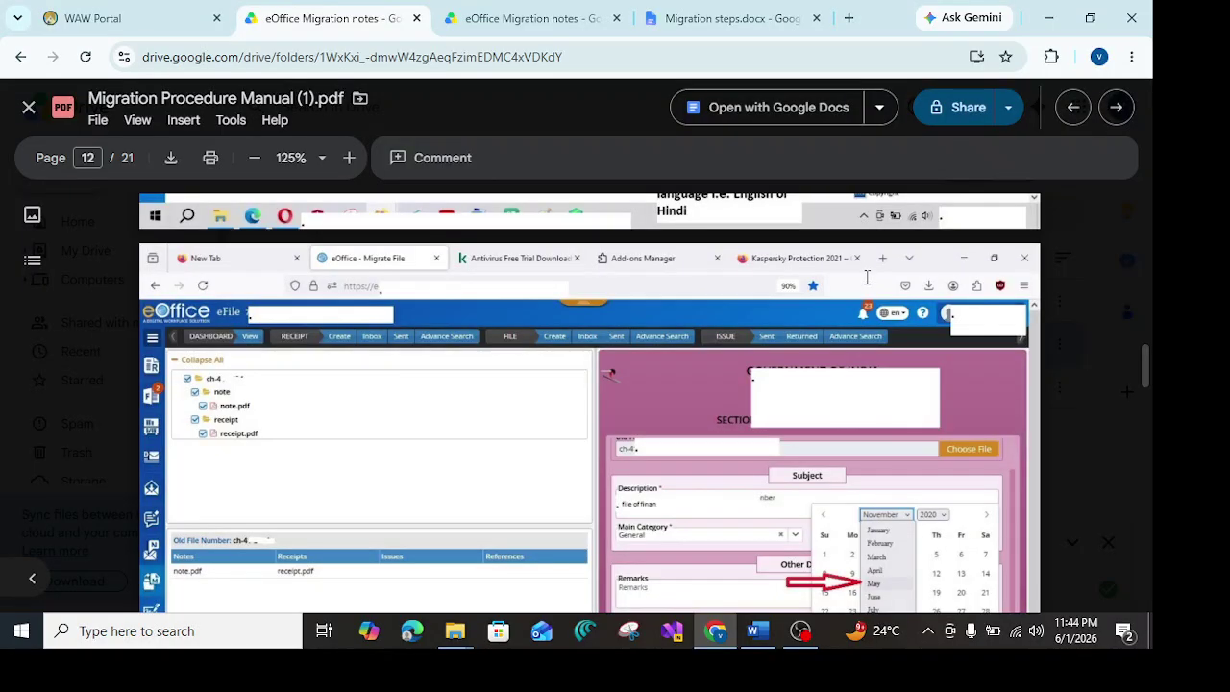
{"action": "scroll", "coordinate": [866, 277], "scroll_direction": "up", "scroll_amount": 3}
{"action": "scroll", "coordinate": [843, 364], "scroll_direction": "down", "scroll_amount": 6}
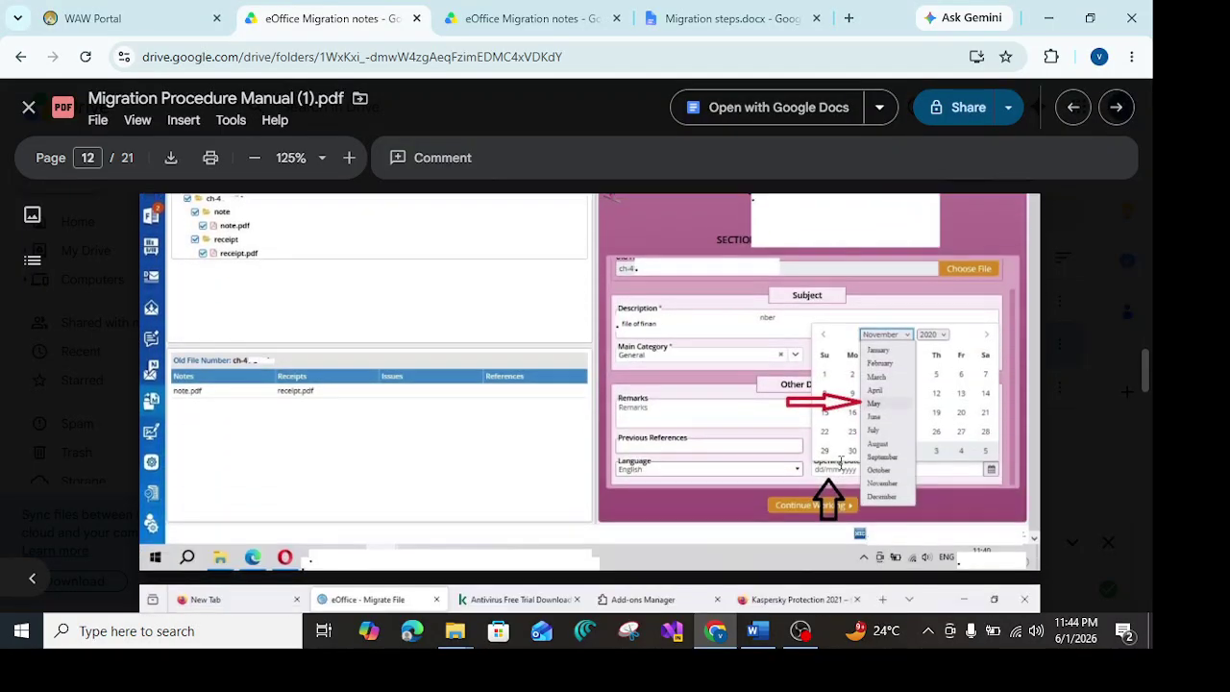
{"action": "scroll", "coordinate": [858, 506], "scroll_direction": "down", "scroll_amount": 7}
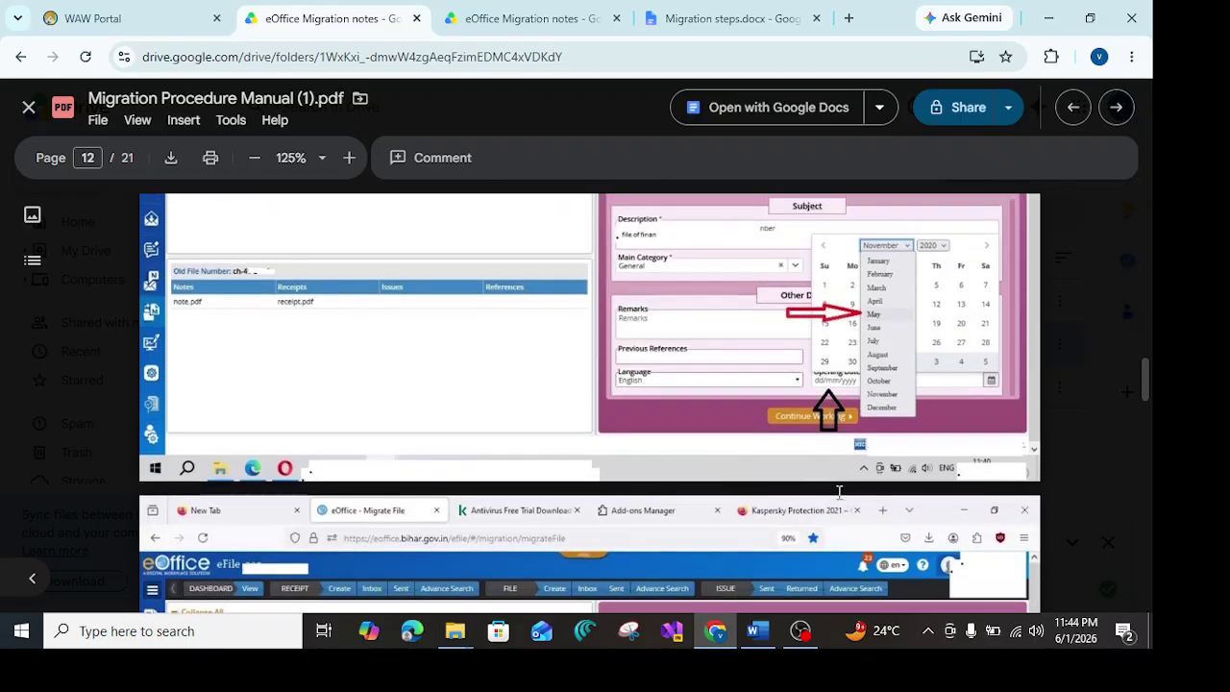
{"action": "scroll", "coordinate": [838, 476], "scroll_direction": "down", "scroll_amount": 2}
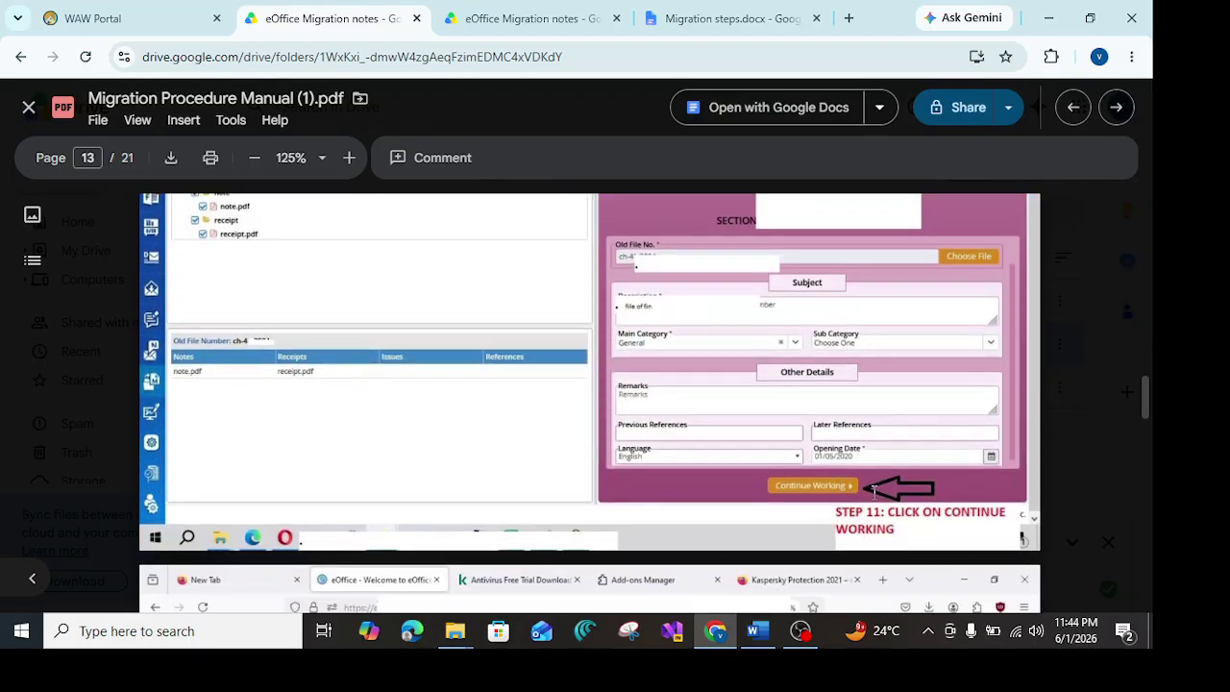
- Read Steps 12 and 13 on matching the note portion with the physical copy and editing the receipt to diarize it
{"action": "scroll", "coordinate": [868, 490], "scroll_direction": "down", "scroll_amount": 6}
{"action": "scroll", "coordinate": [763, 425], "scroll_direction": "up", "scroll_amount": 5}
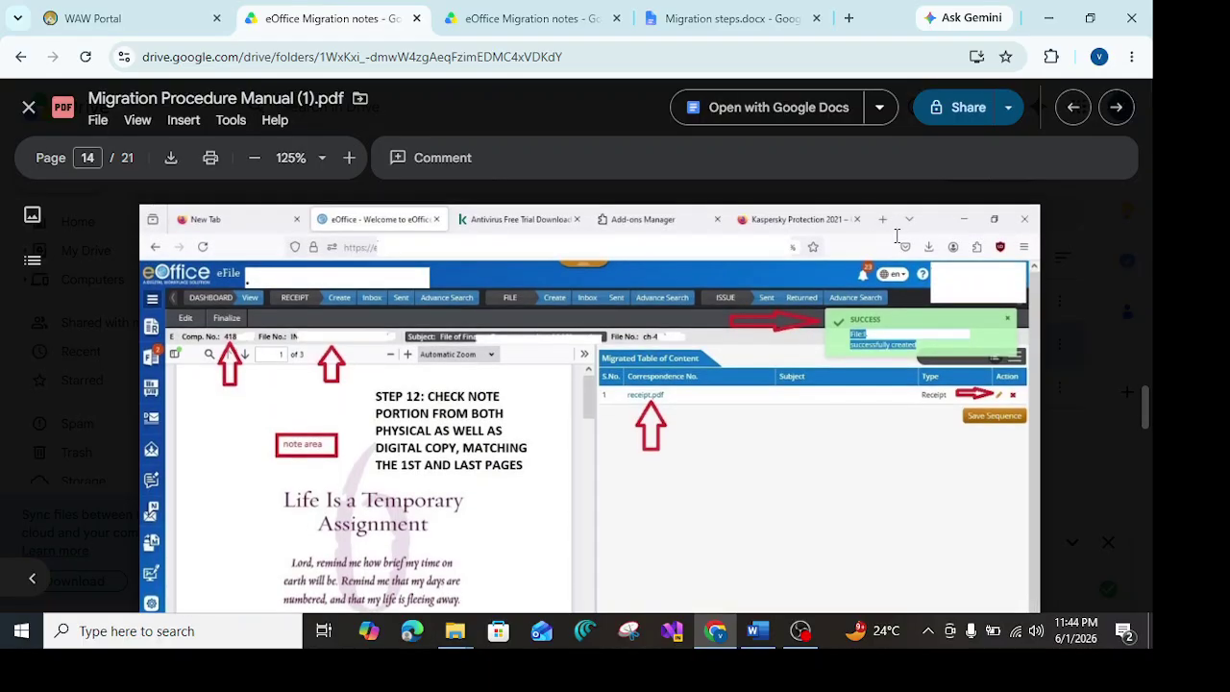
{"action": "scroll", "coordinate": [742, 278], "scroll_direction": "down", "scroll_amount": 5}
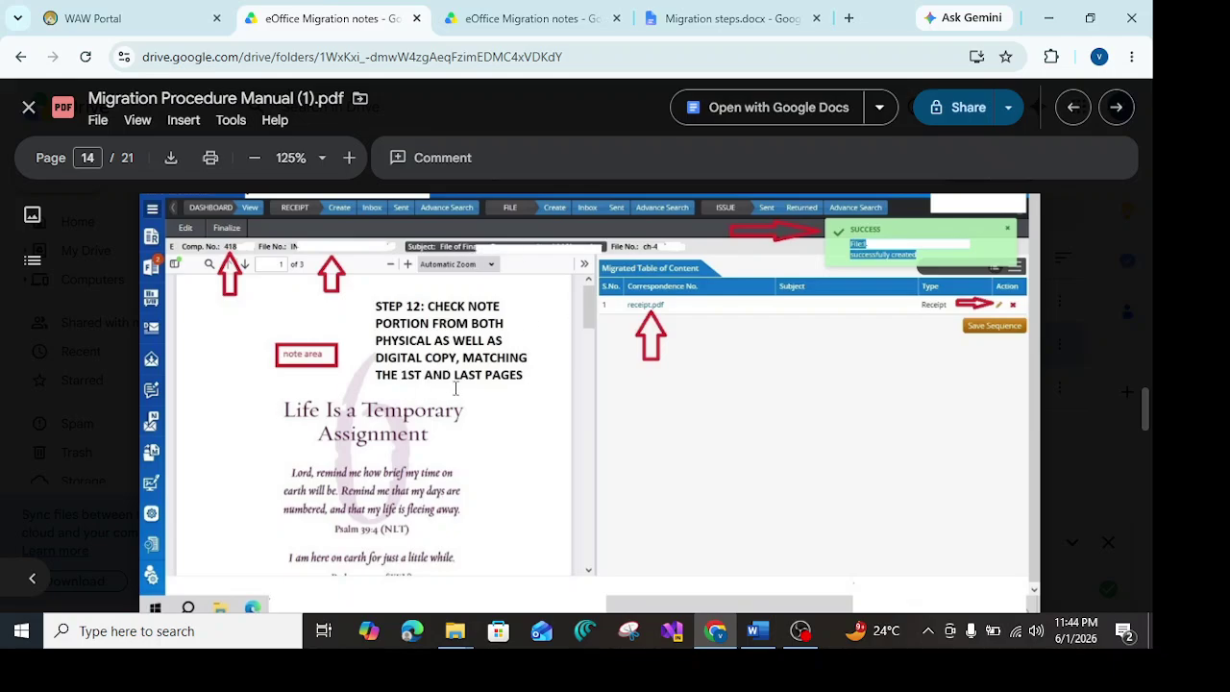
{"action": "scroll", "coordinate": [834, 318], "scroll_direction": "down", "scroll_amount": 5}
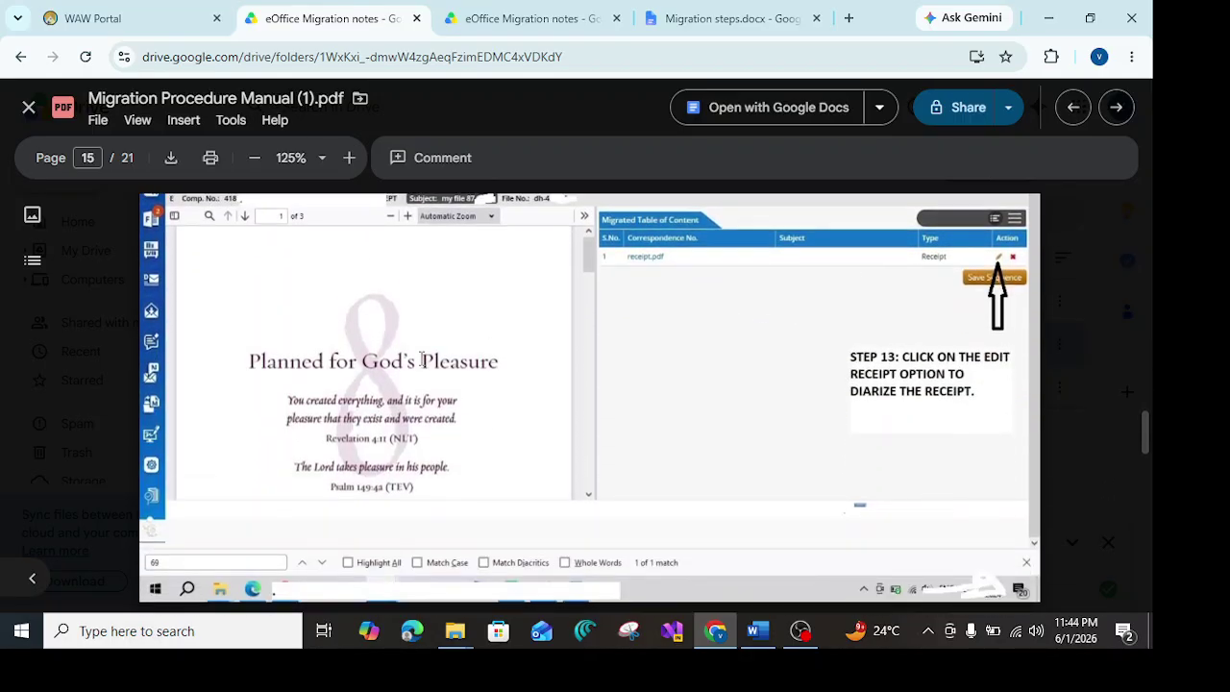
{"action": "scroll", "coordinate": [408, 334], "scroll_direction": "up", "scroll_amount": 1}
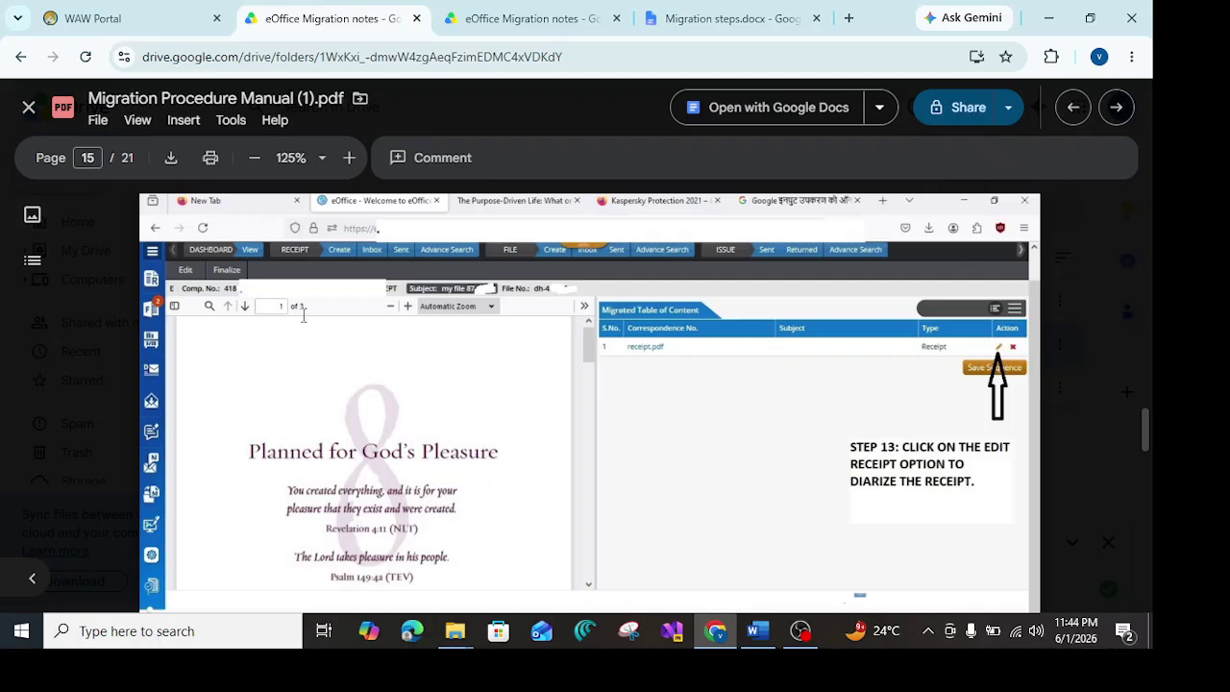
{"action": "scroll", "coordinate": [346, 358], "scroll_direction": "down", "scroll_amount": 1}
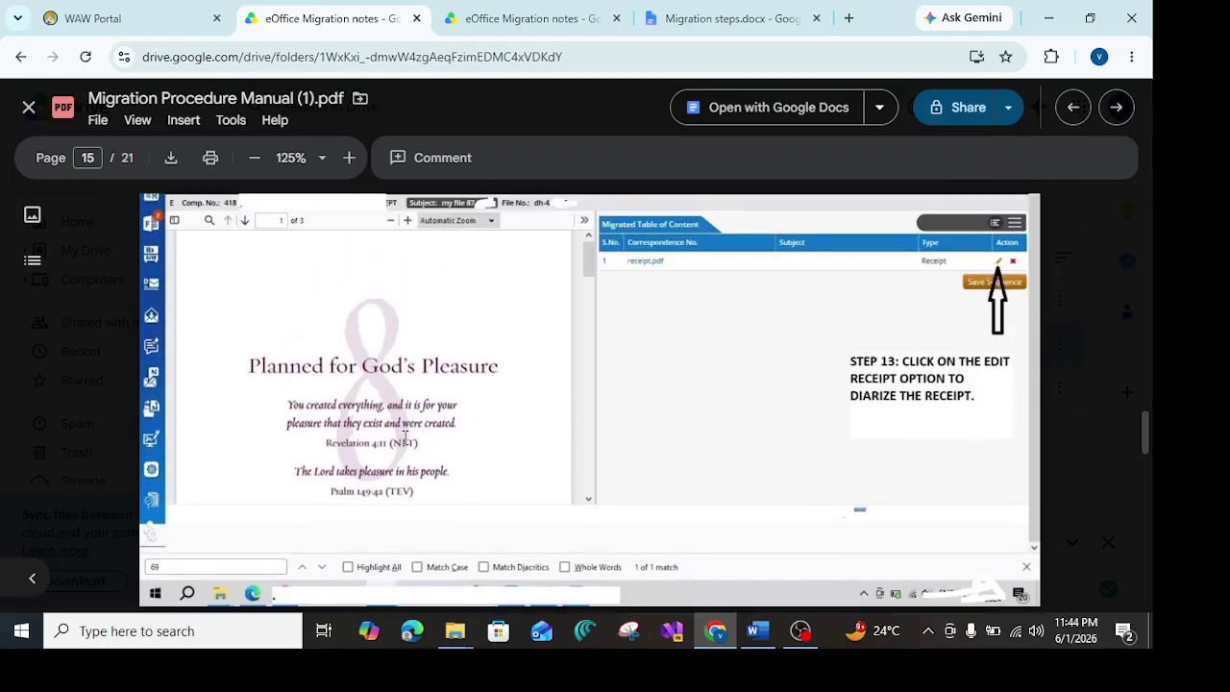
{"action": "scroll", "coordinate": [362, 365], "scroll_direction": "up", "scroll_amount": 1}
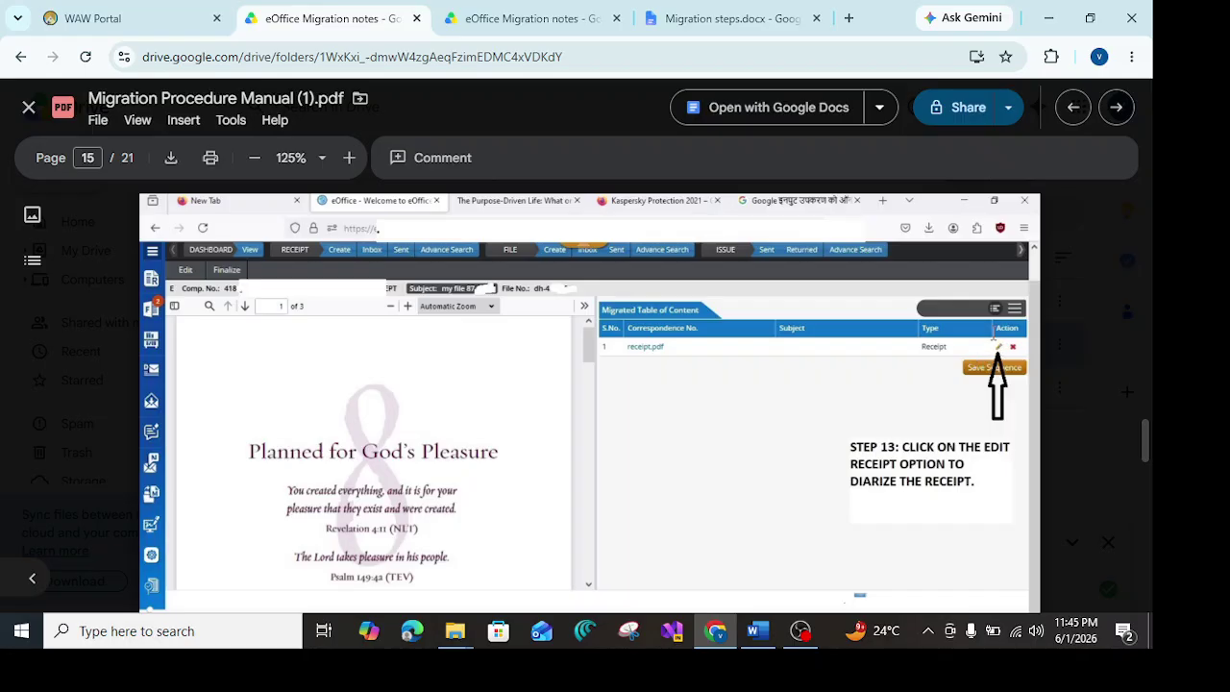
- Read Steps 14 and 15 on entering the diary details and the sender's name, designation and address
{"action": "scroll", "coordinate": [982, 393], "scroll_direction": "down", "scroll_amount": 5}
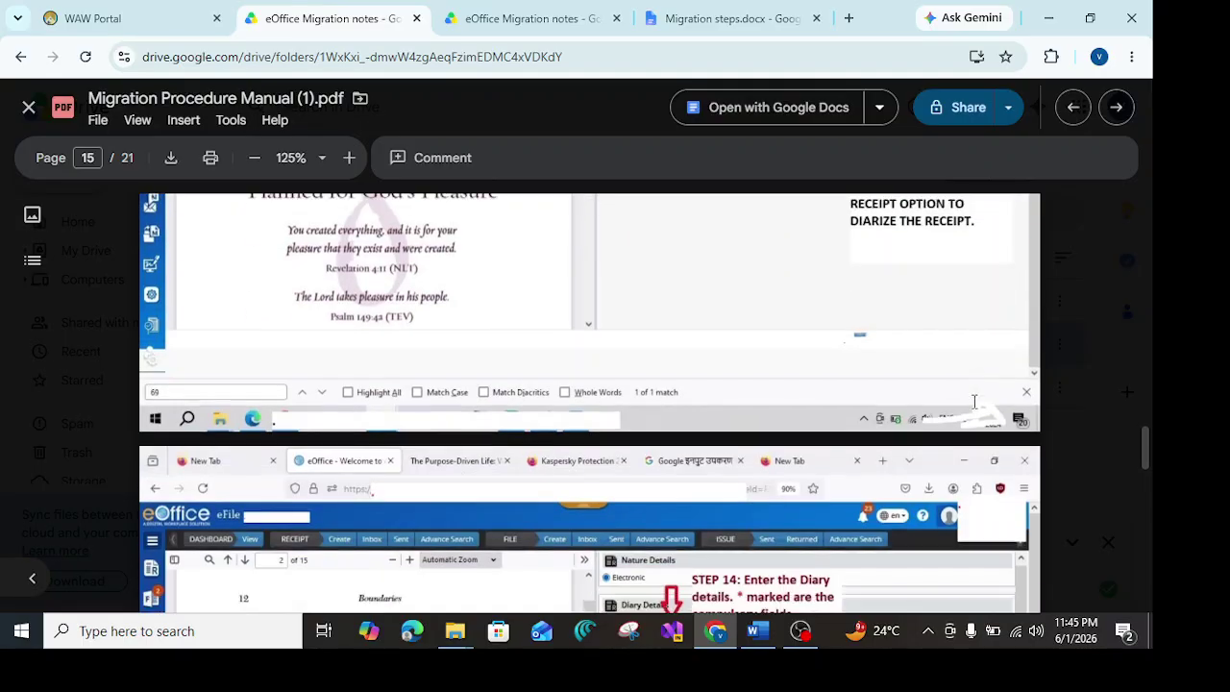
{"action": "scroll", "coordinate": [435, 429], "scroll_direction": "down", "scroll_amount": 1}
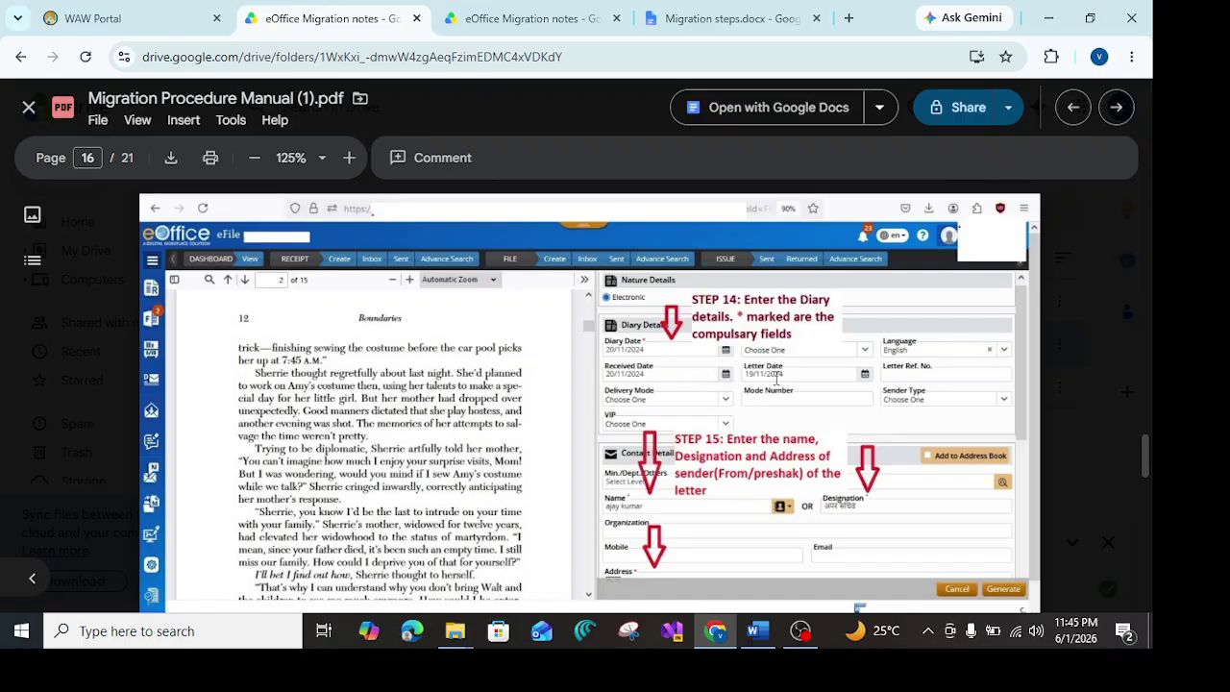
{"action": "scroll", "coordinate": [711, 451], "scroll_direction": "down", "scroll_amount": 1}
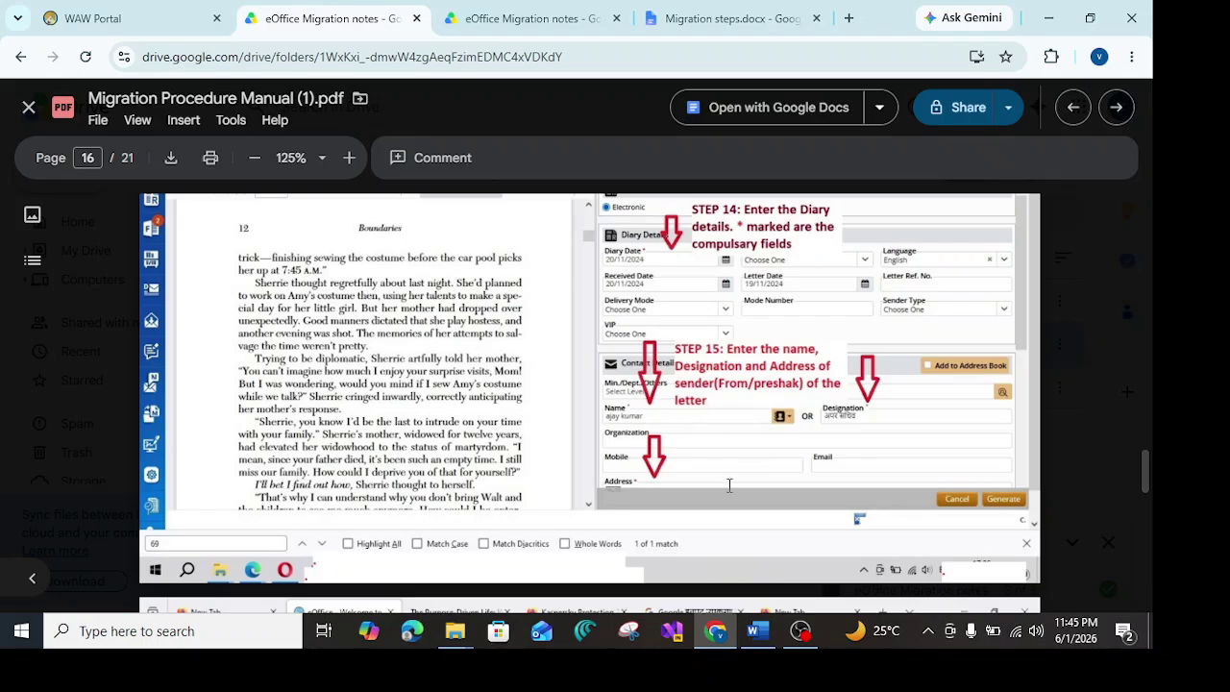
- Read Steps 16 and 17 on the letter category, subject, old receipt number, original diariser and generating the receipt
{"action": "scroll", "coordinate": [709, 425], "scroll_direction": "down", "scroll_amount": 5}
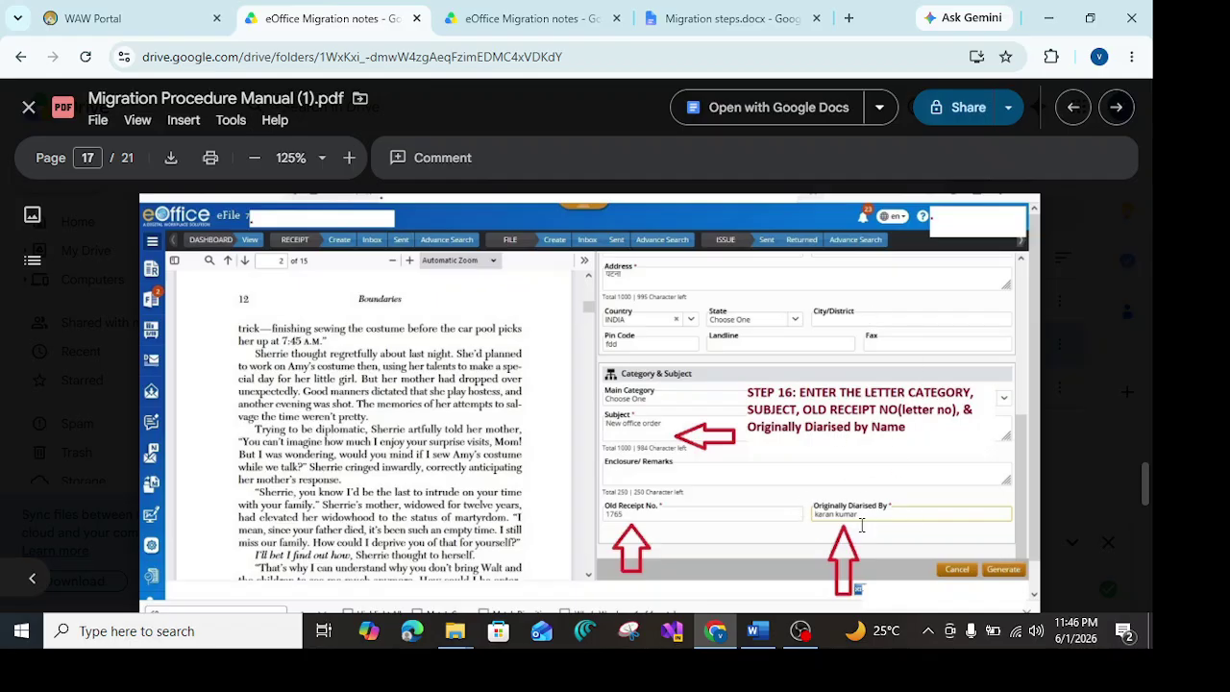
{"action": "scroll", "coordinate": [862, 519], "scroll_direction": "down", "scroll_amount": 5}
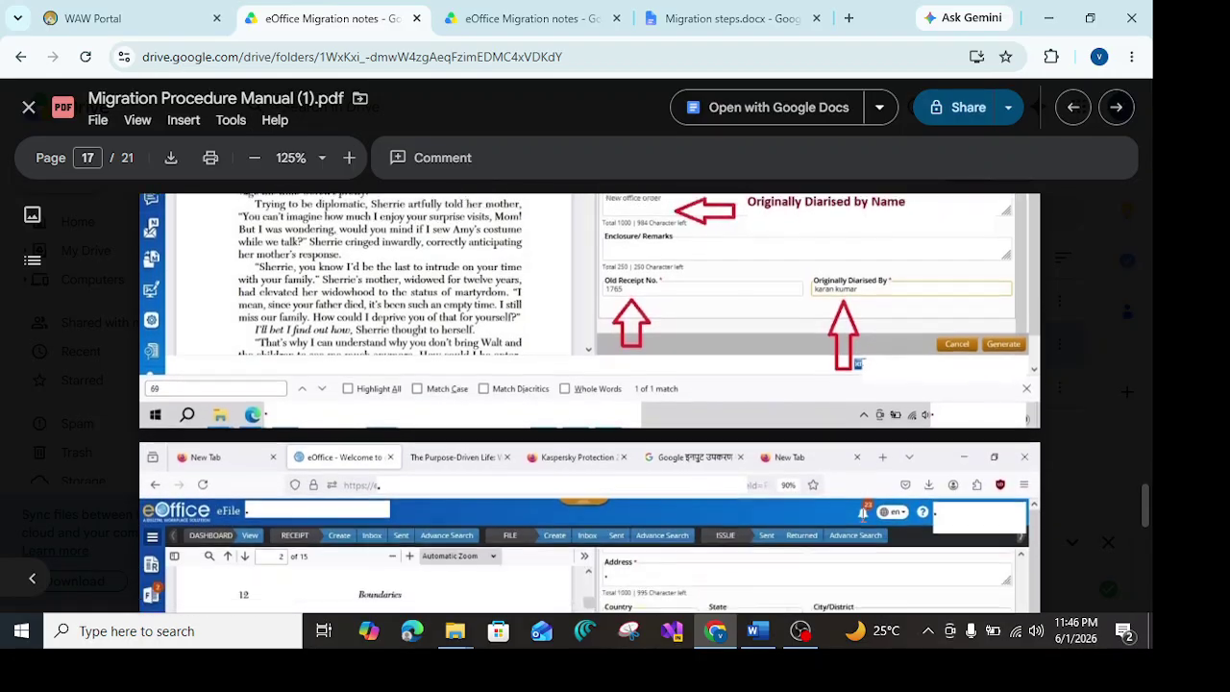
{"action": "scroll", "coordinate": [846, 415], "scroll_direction": "down", "scroll_amount": 2}
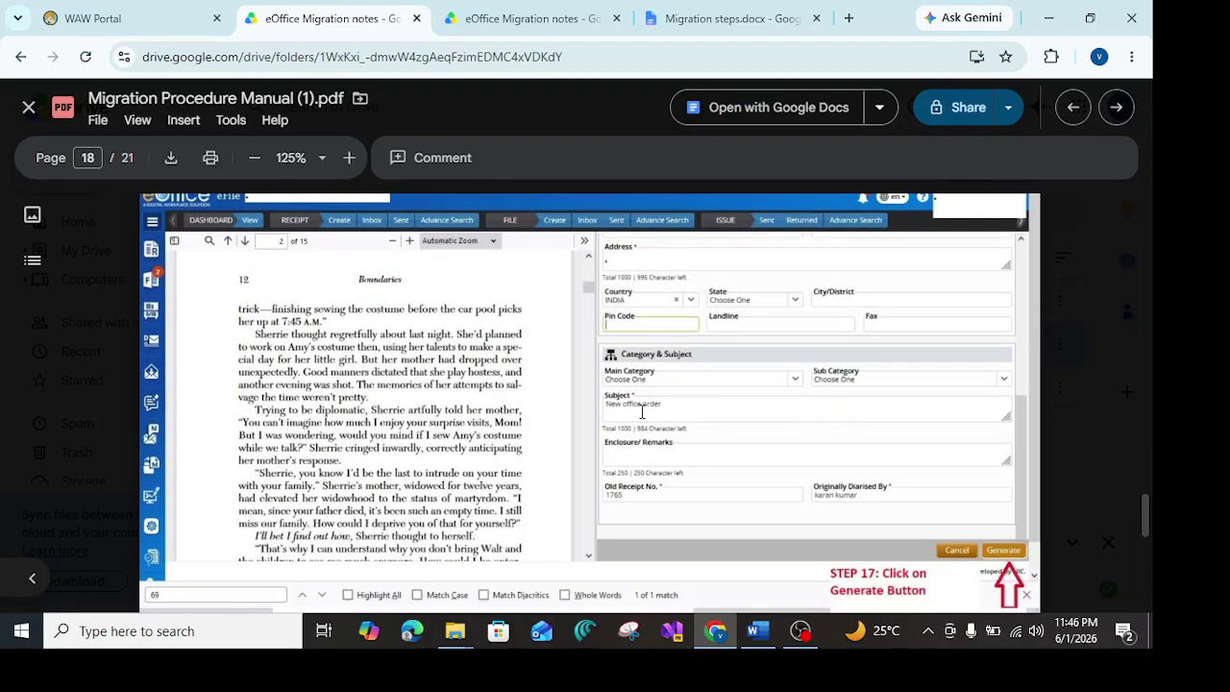
{"action": "scroll", "coordinate": [944, 540], "scroll_direction": "down", "scroll_amount": 3}
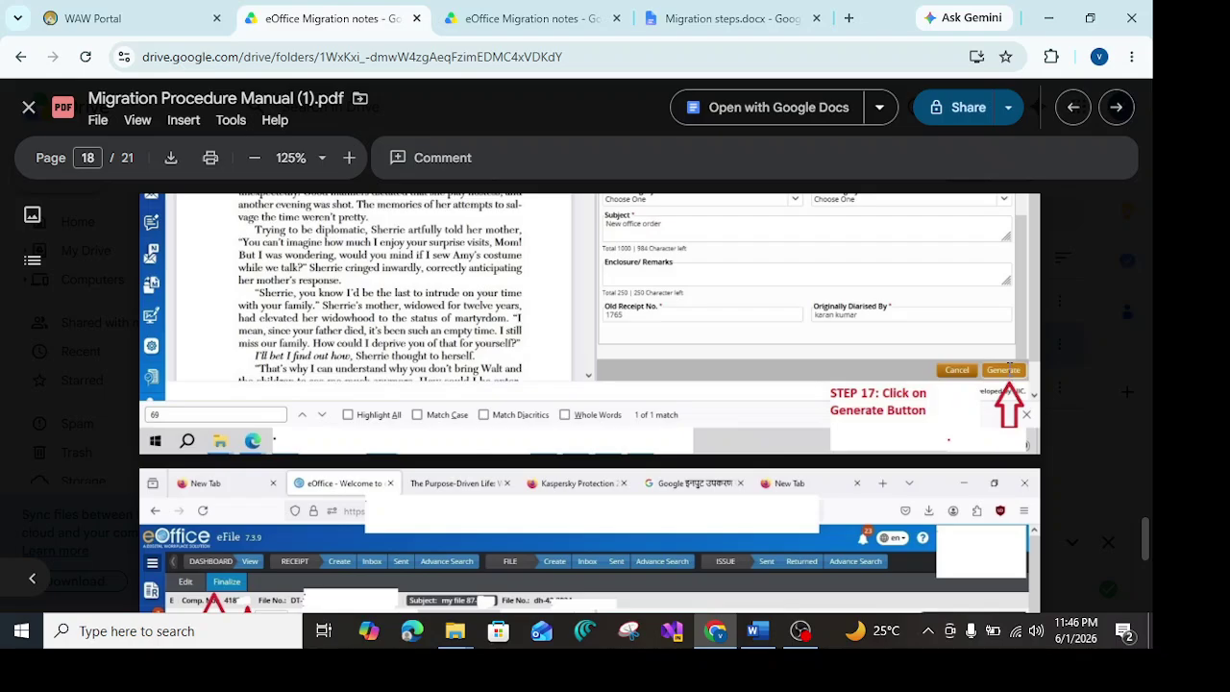
- Read Steps 18 to 20 on checking the diarized receipt, noting the computer number on the physical file and finalizing the migration
{"action": "scroll", "coordinate": [1003, 394], "scroll_direction": "down", "scroll_amount": 5}
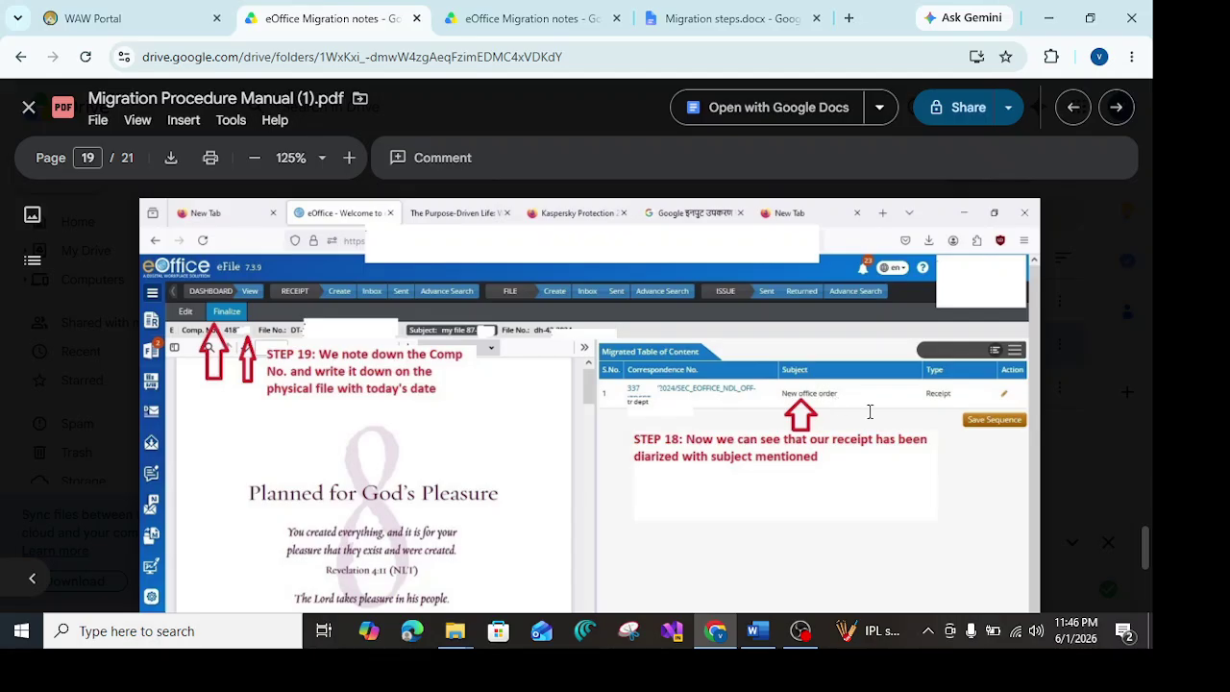
{"action": "scroll", "coordinate": [835, 426], "scroll_direction": "down", "scroll_amount": 5}
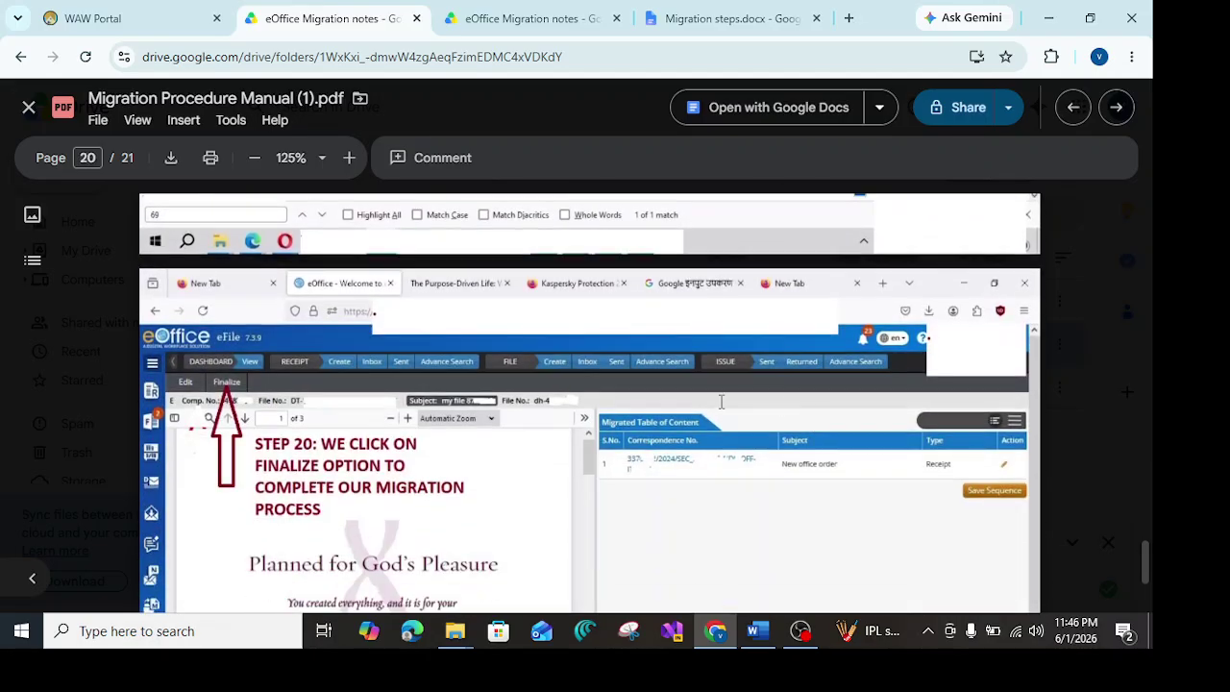
{"action": "scroll", "coordinate": [229, 382], "scroll_direction": "down", "scroll_amount": 1}
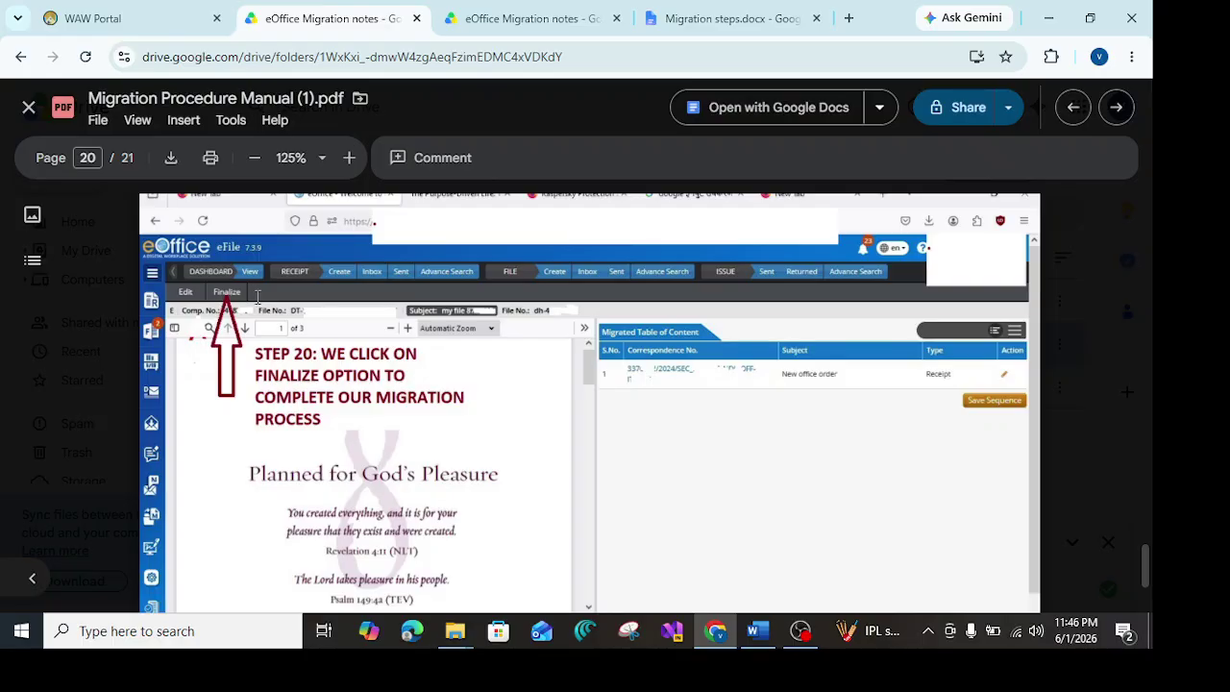
- Examine the manual's last page on where migrated files are found in eFile, rechecking Step 20 on finalizing
{"action": "scroll", "coordinate": [256, 296], "scroll_direction": "down", "scroll_amount": 5}
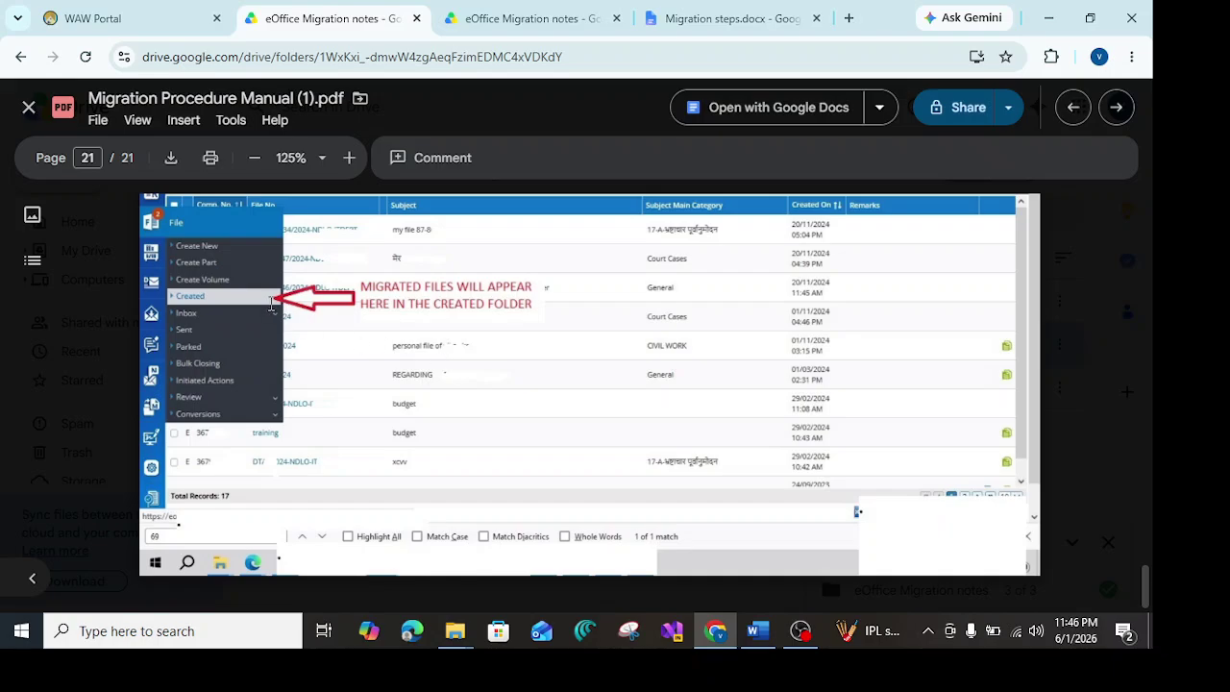
{"action": "scroll", "coordinate": [439, 372], "scroll_direction": "up", "scroll_amount": 3}
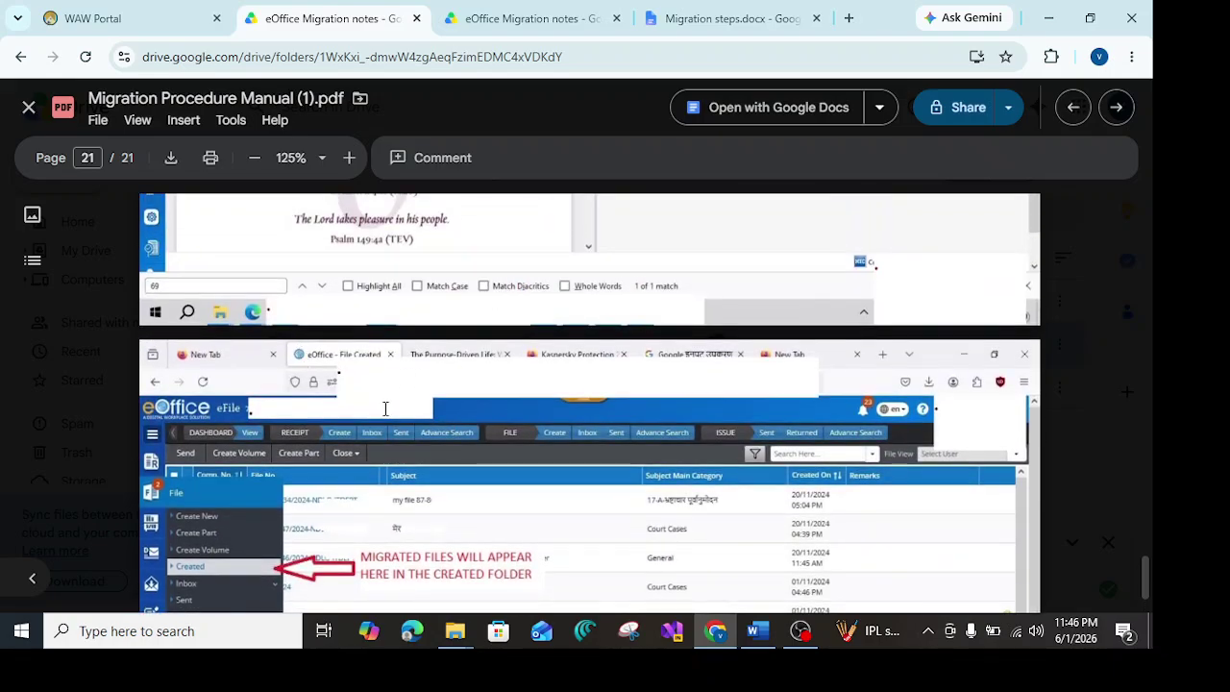
{"action": "scroll", "coordinate": [292, 424], "scroll_direction": "down", "scroll_amount": 1}
{"action": "scroll", "coordinate": [319, 426], "scroll_direction": "up", "scroll_amount": 4}
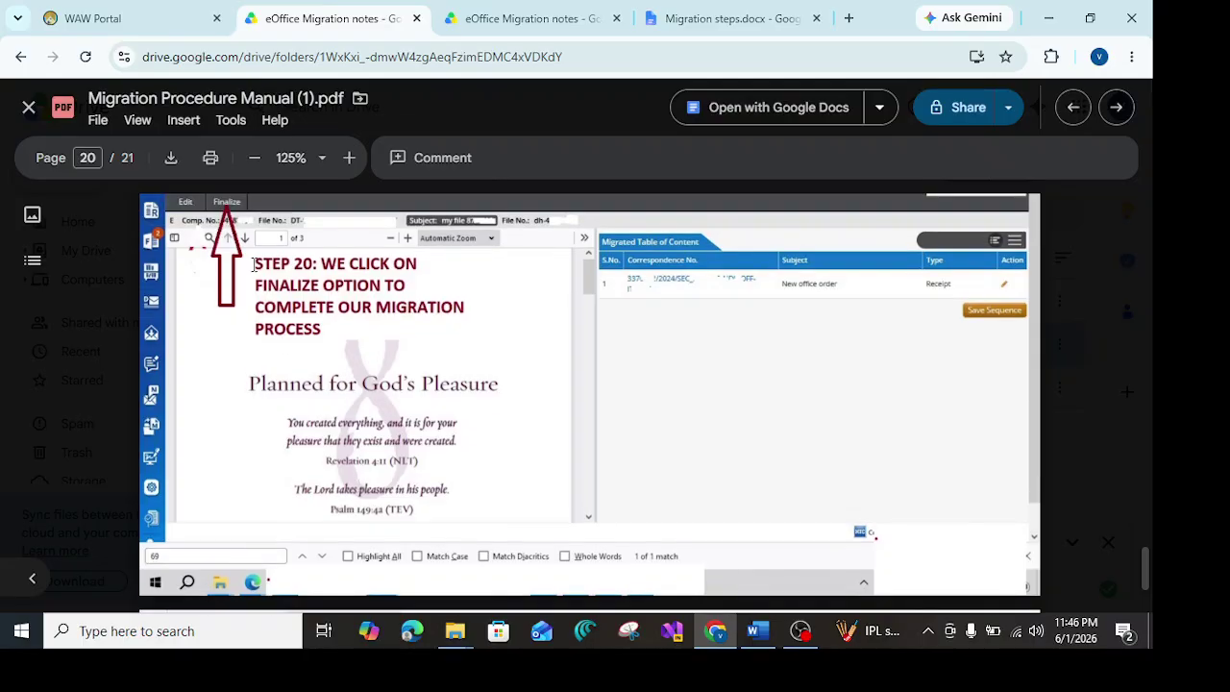
{"action": "scroll", "coordinate": [338, 466], "scroll_direction": "down", "scroll_amount": 4}
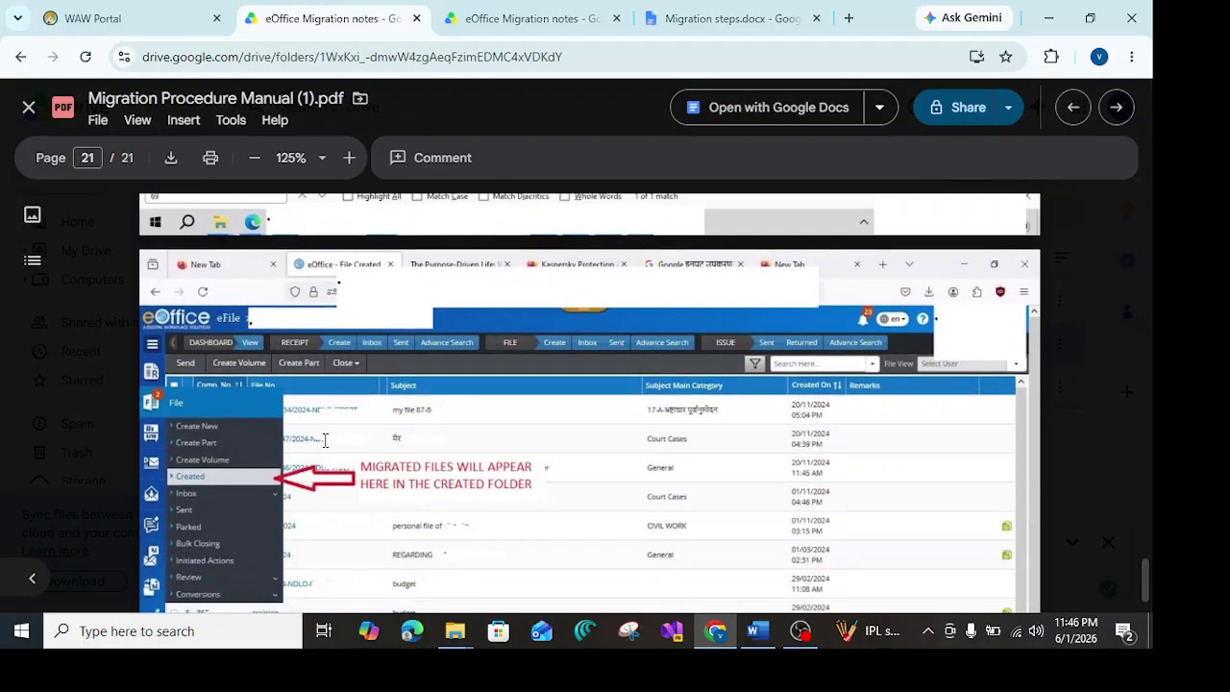
{"action": "scroll", "coordinate": [168, 413], "scroll_direction": "down", "scroll_amount": 1}
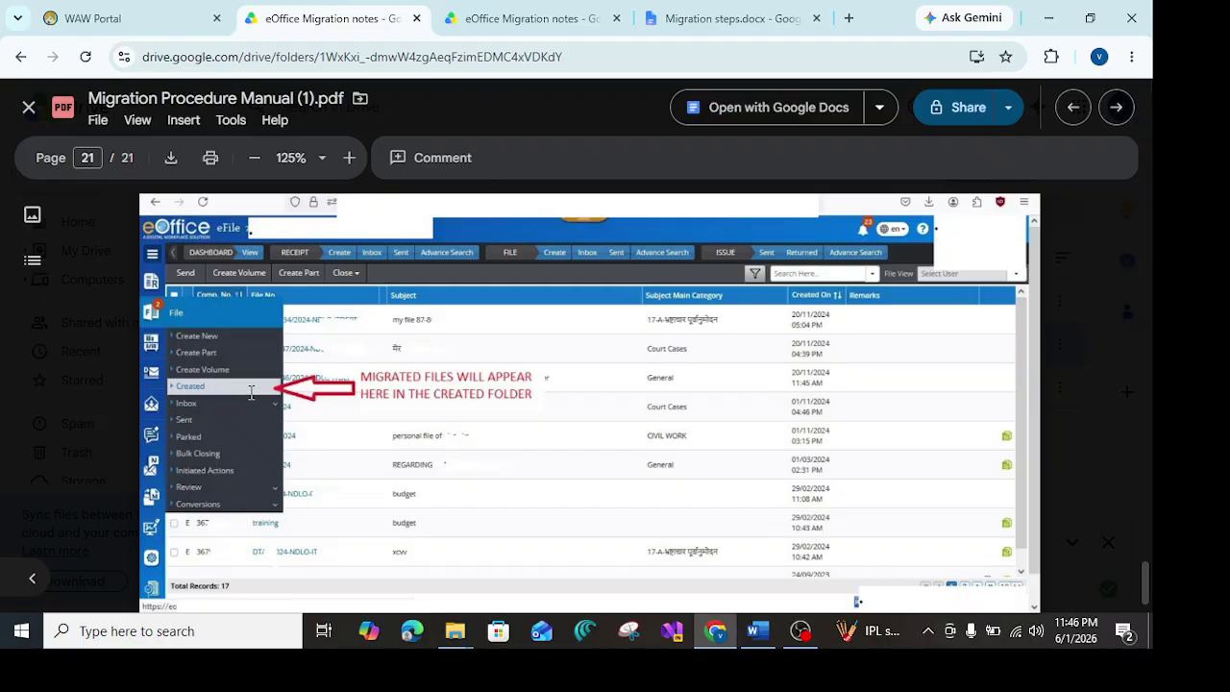
{"action": "scroll", "coordinate": [250, 392], "scroll_direction": "down", "scroll_amount": 1}
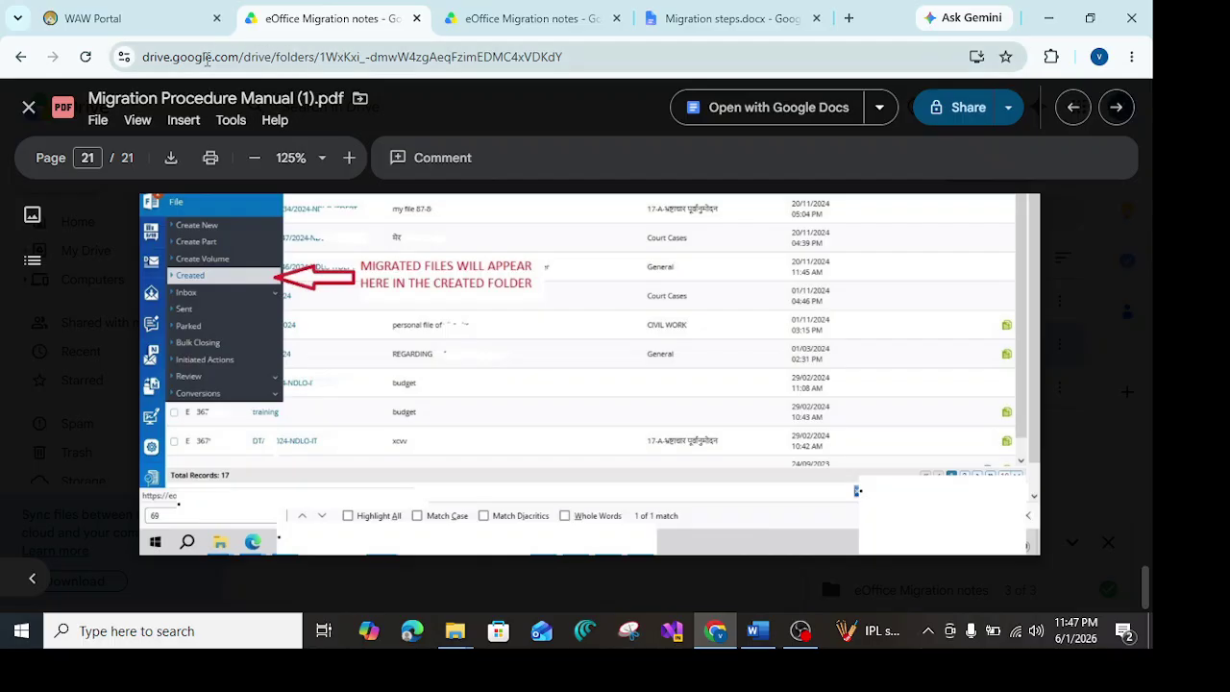
- Switch to the WAW Portal, open eFile and start creating a new migrated file
{"action": "left_click", "coordinate": [149, 21]}
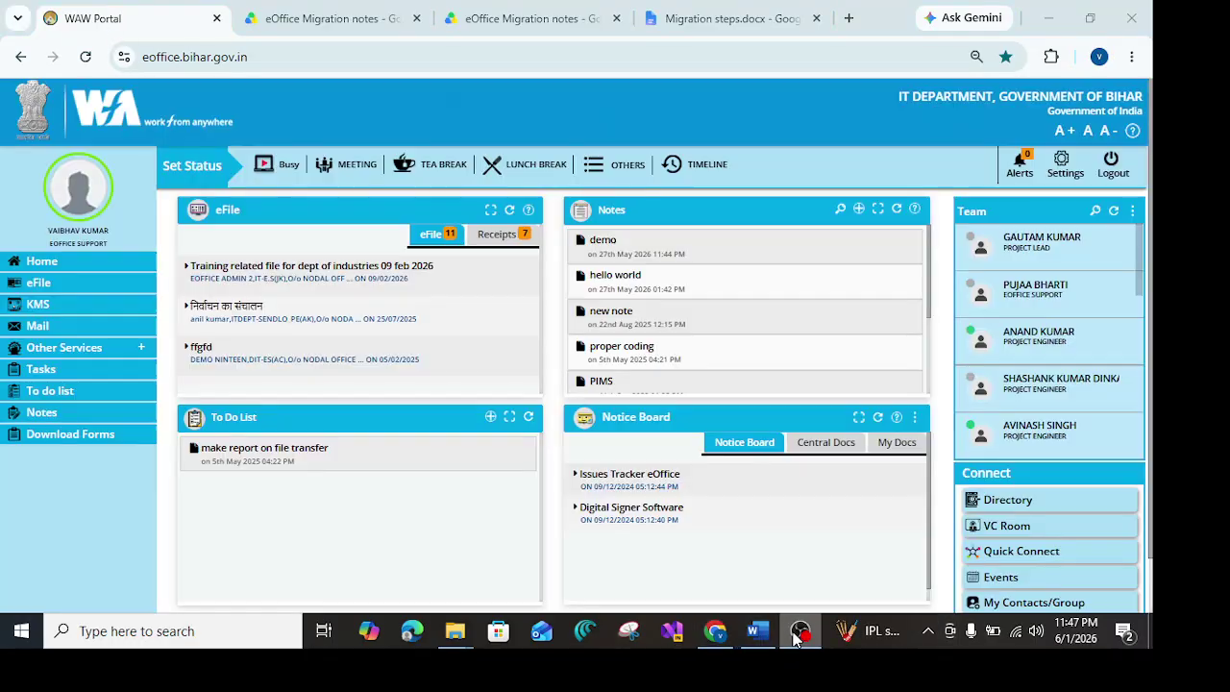
{"action": "left_click", "coordinate": [800, 632]}
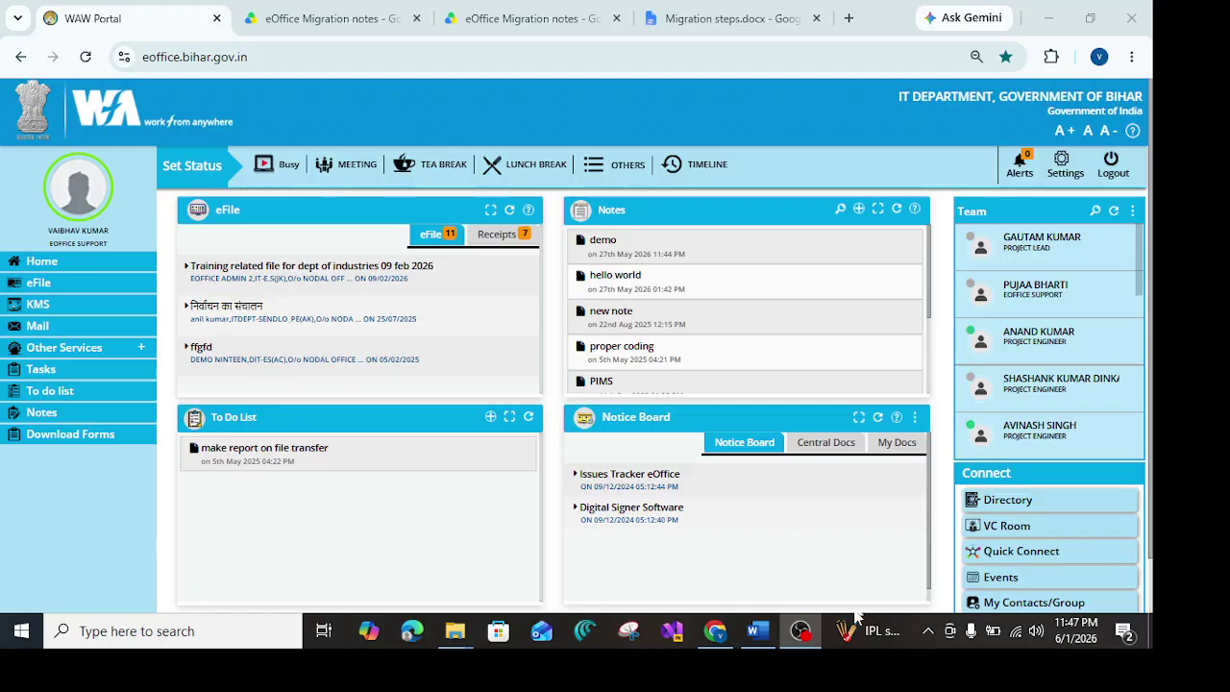
{"action": "left_click", "coordinate": [715, 630]}
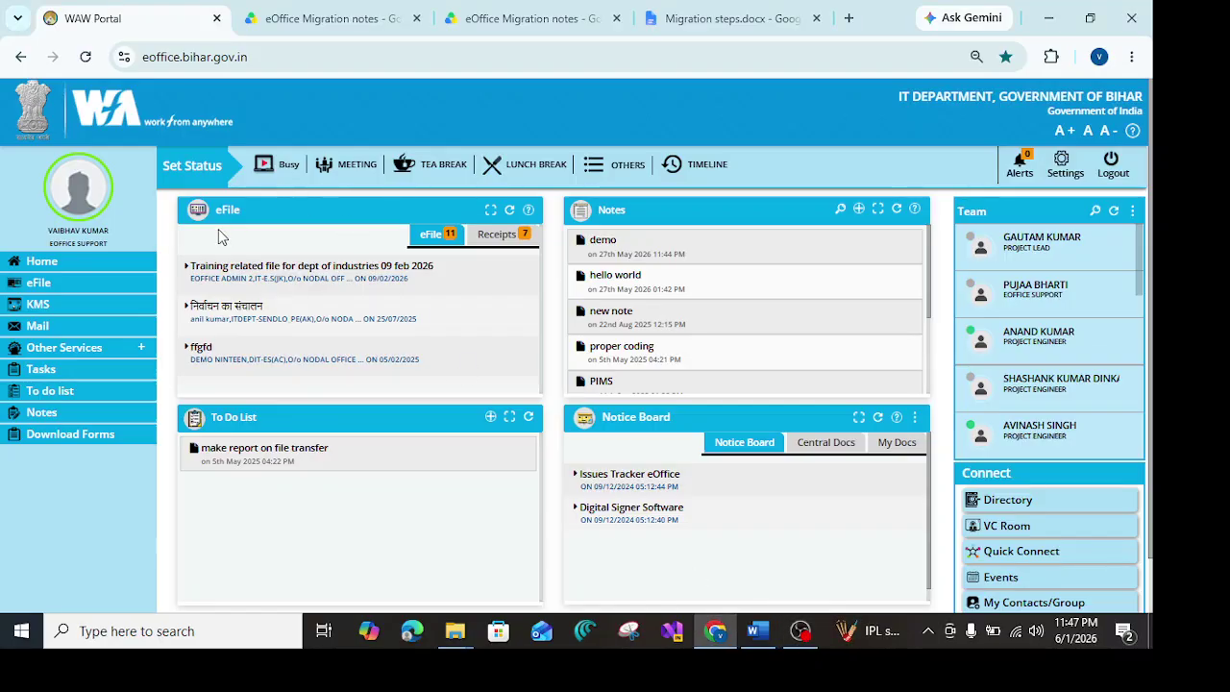
{"action": "left_click", "coordinate": [40, 289]}
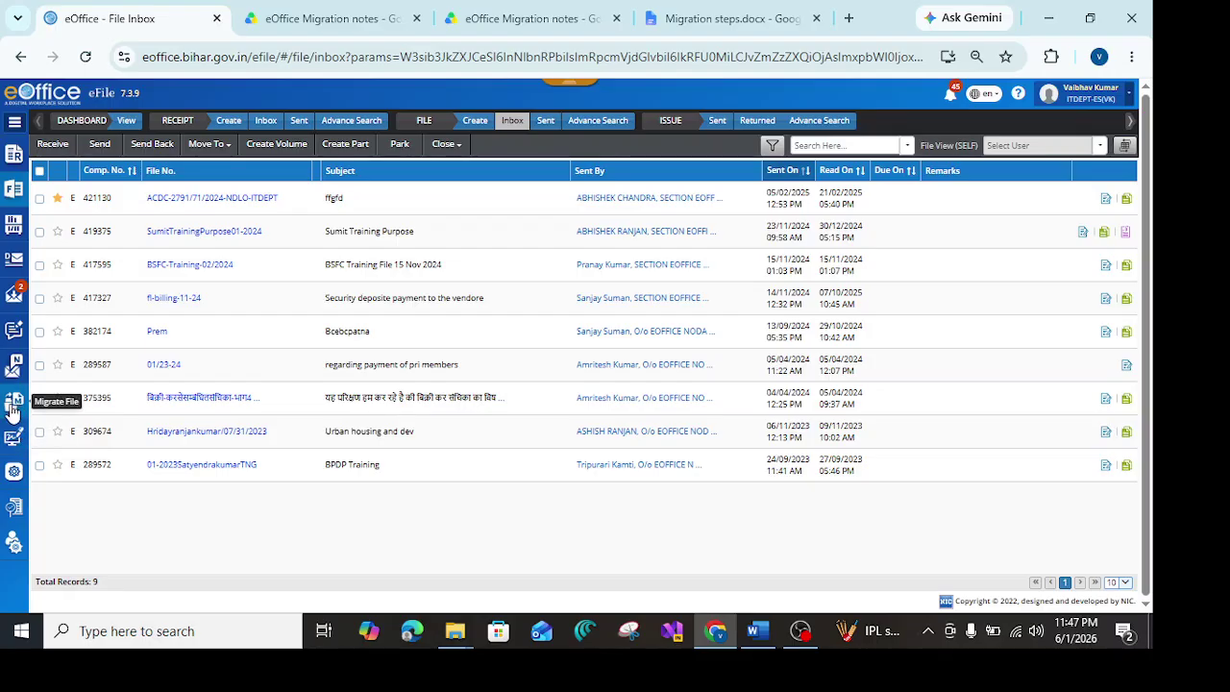
{"action": "left_click", "coordinate": [13, 410]}
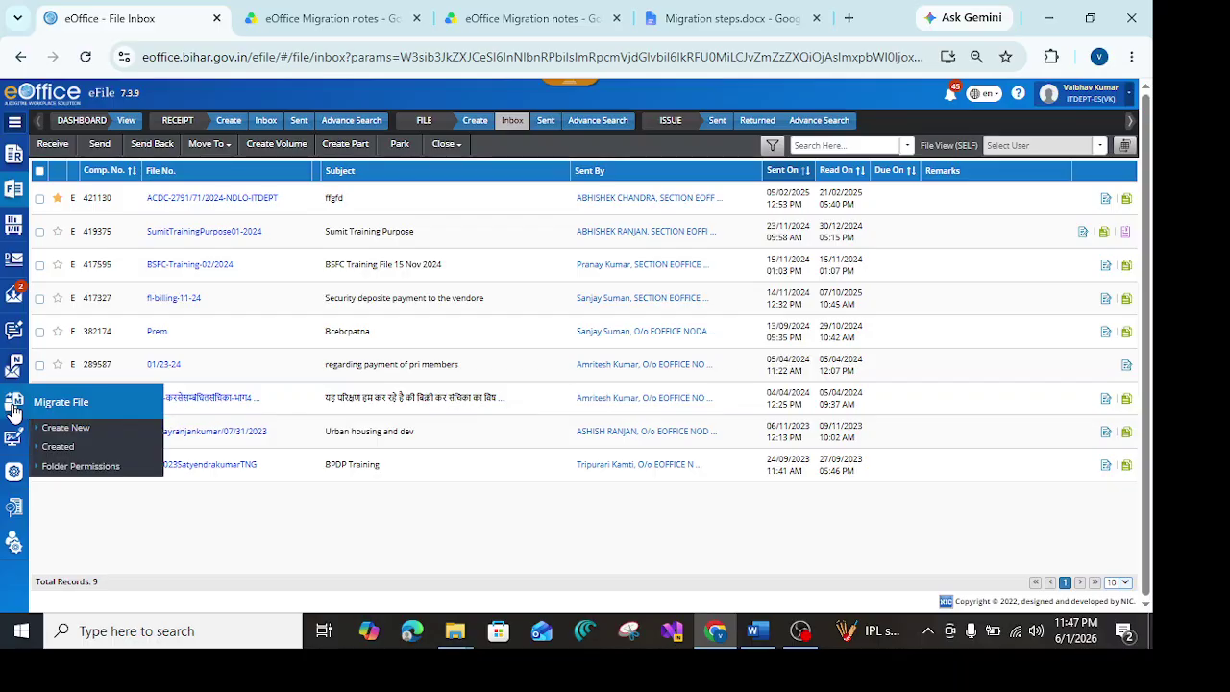
{"action": "left_click", "coordinate": [113, 432]}
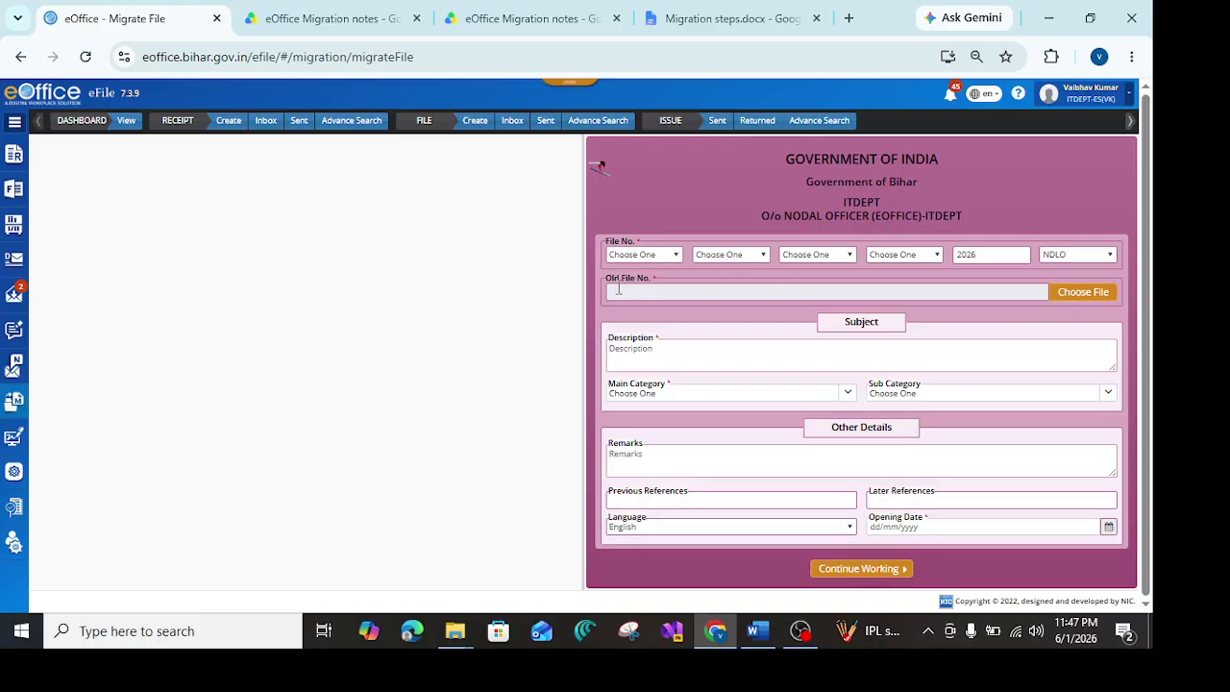
- Import the scanned folder mca-ta-7072 from the non-test office folder as the old file
{"action": "left_click", "coordinate": [1080, 300]}
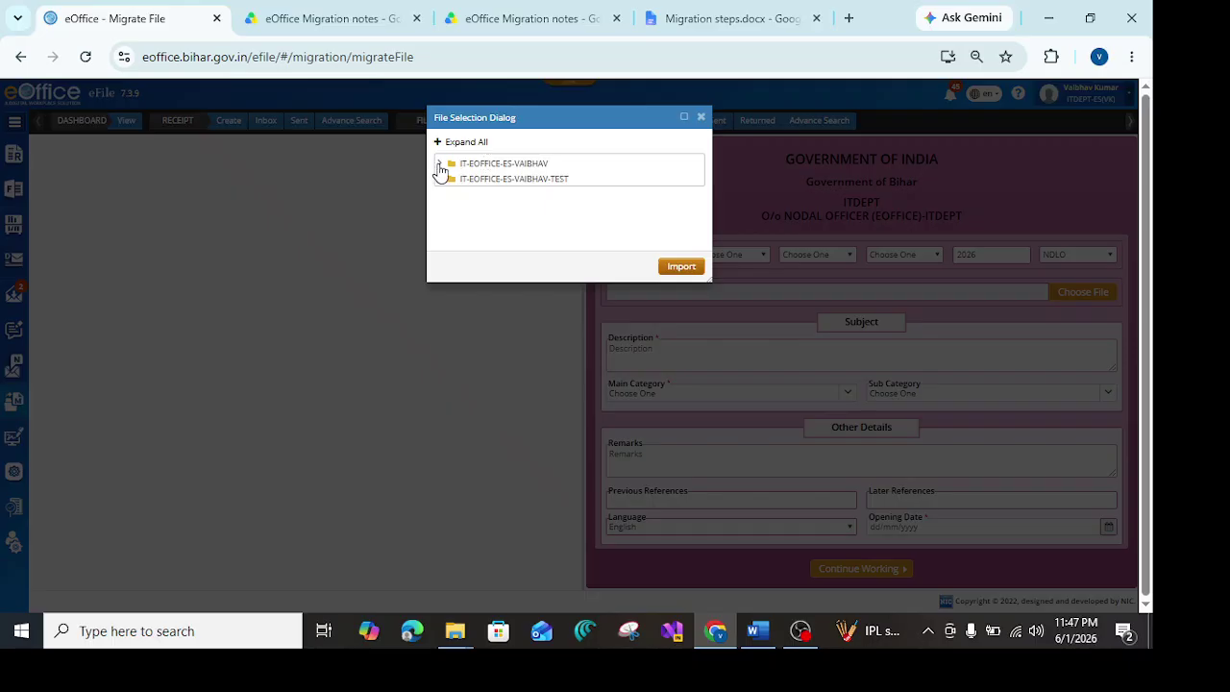
{"action": "left_click", "coordinate": [439, 165]}
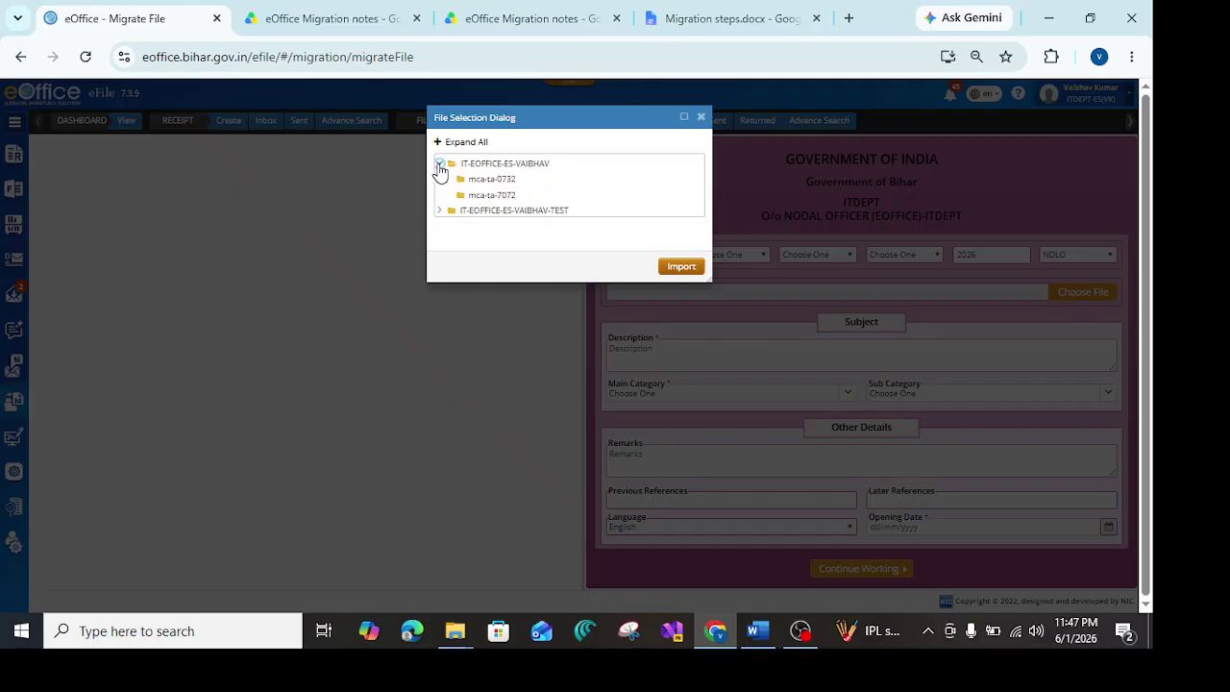
{"action": "left_click", "coordinate": [499, 199]}
{"action": "left_click", "coordinate": [682, 273]}
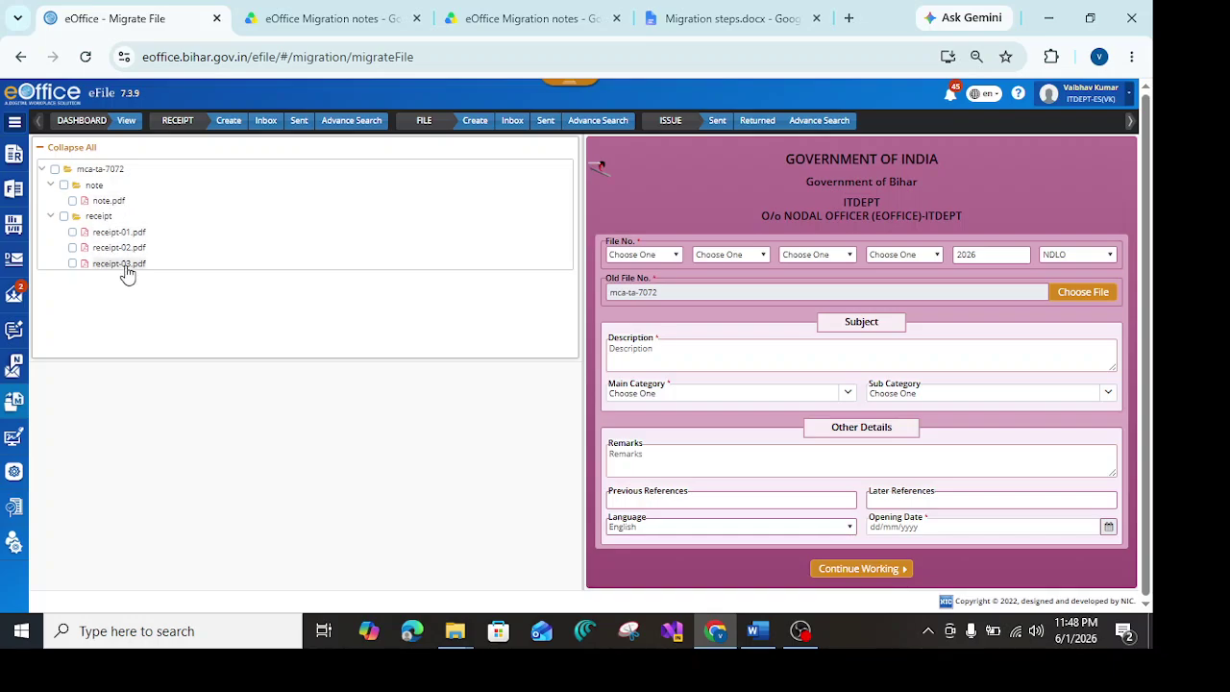
- Include the whole mca-ta-7072 folder in the migration, with note.pdf and receipt-01.pdf to receipt-03.pdf
{"action": "left_click", "coordinate": [55, 170]}
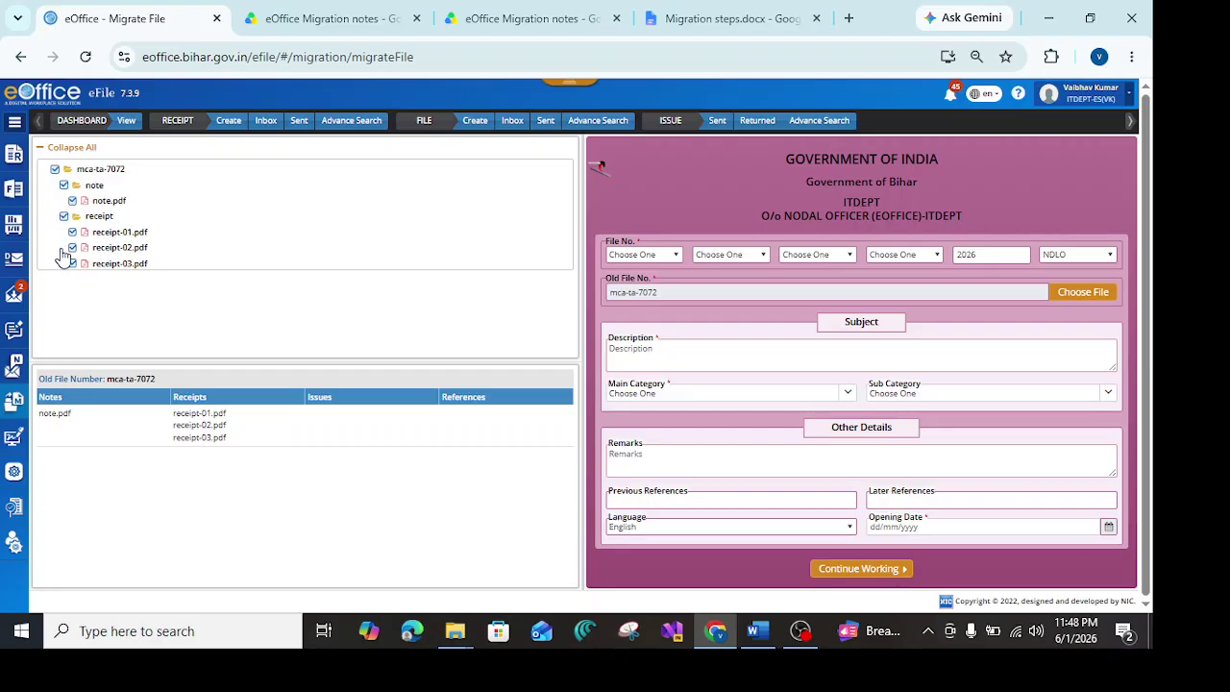
{"action": "left_click", "coordinate": [55, 170]}
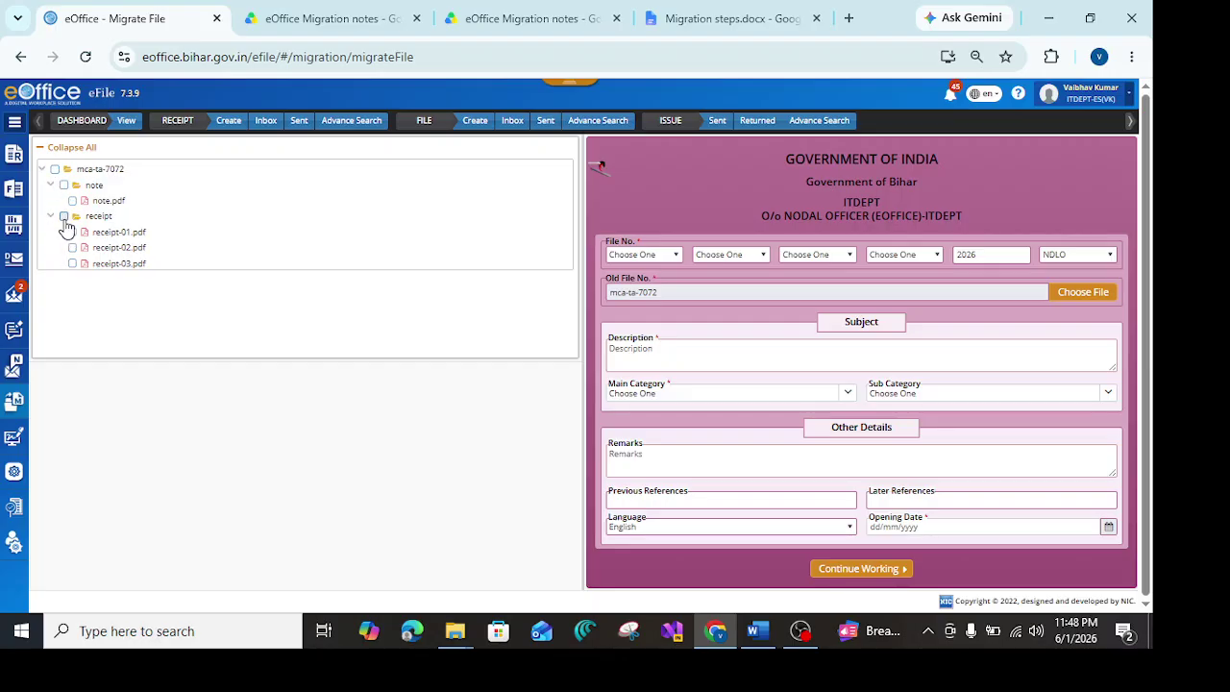
{"action": "left_click", "coordinate": [64, 216]}
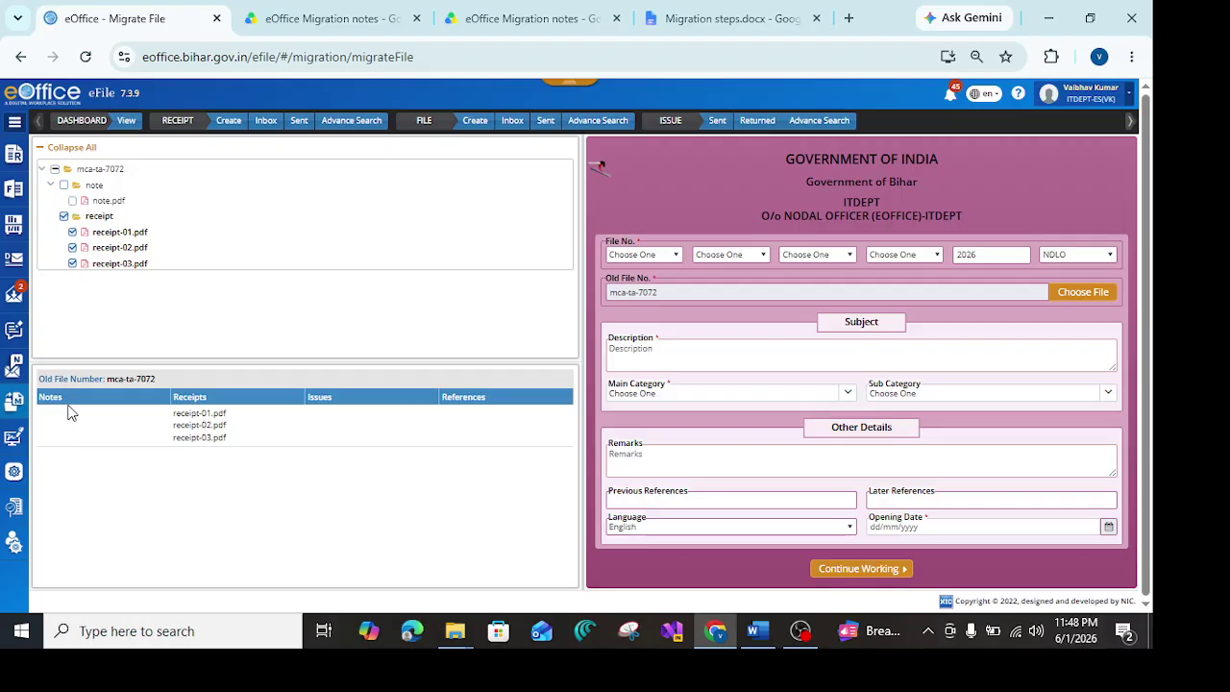
{"action": "left_click", "coordinate": [54, 170]}
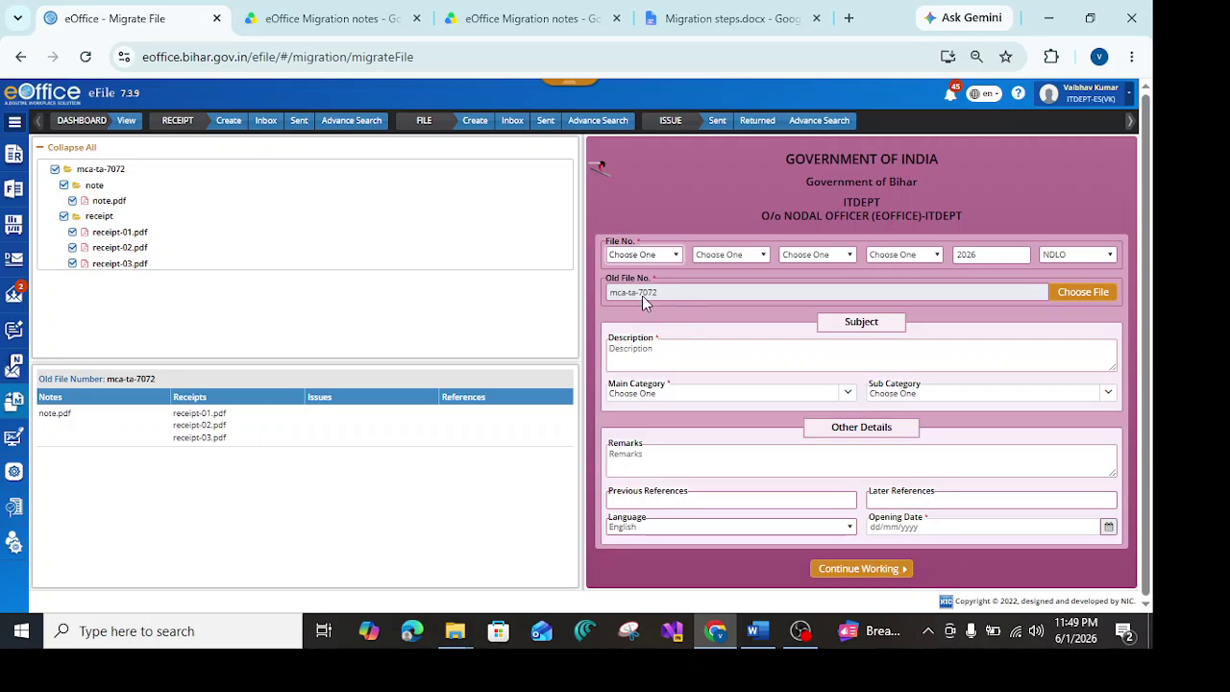
- Set the first two file number heads to स्था0-स्थापना and 18-e-office, keeping the year 2026 and section NDLO
{"action": "left_click", "coordinate": [743, 253]}
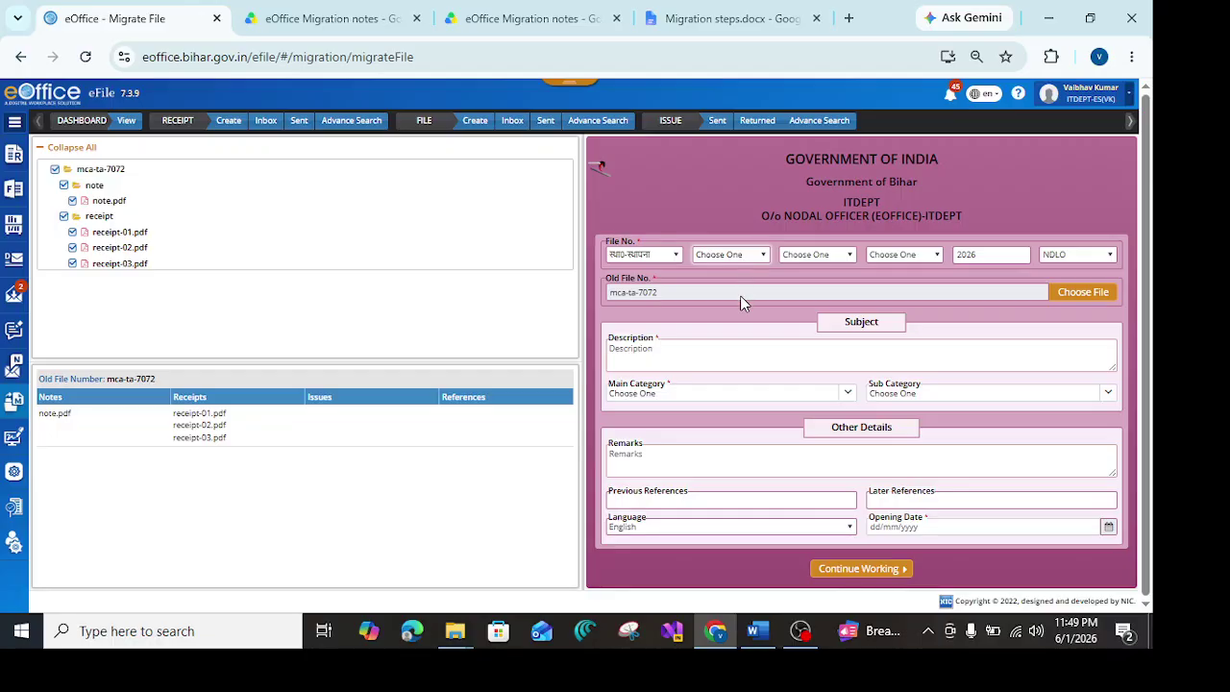
{"action": "left_click", "coordinate": [740, 295]}
{"action": "left_click", "coordinate": [823, 262]}
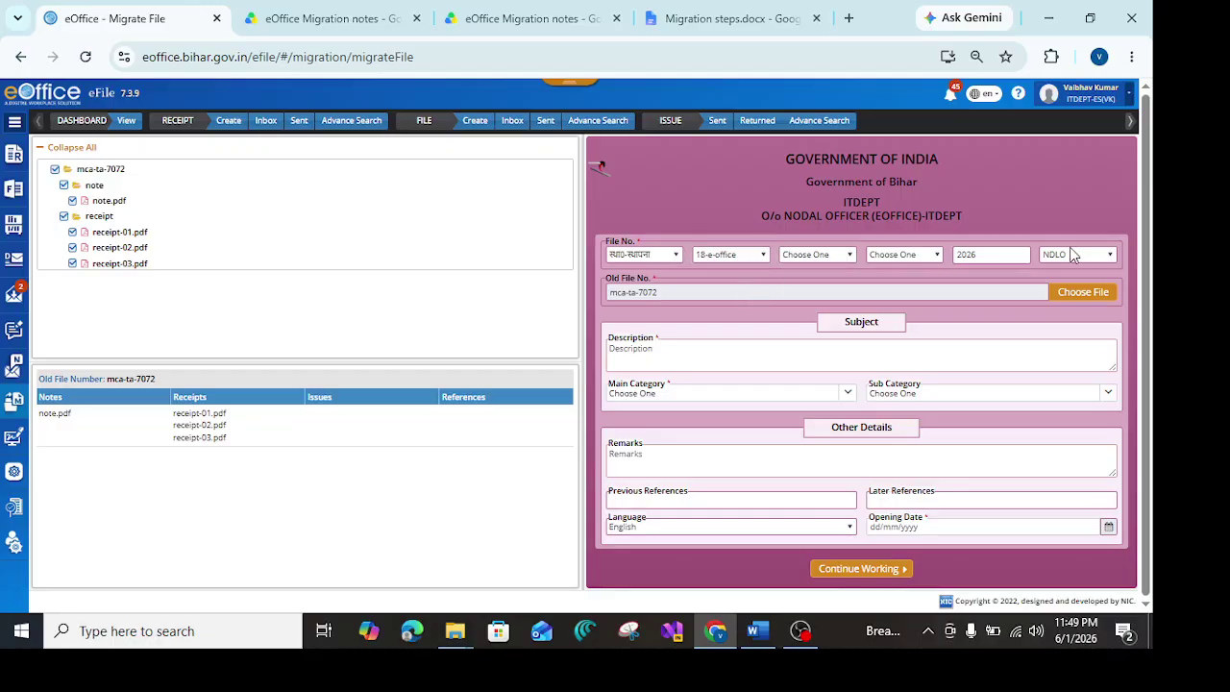
{"action": "left_click", "coordinate": [1074, 255]}
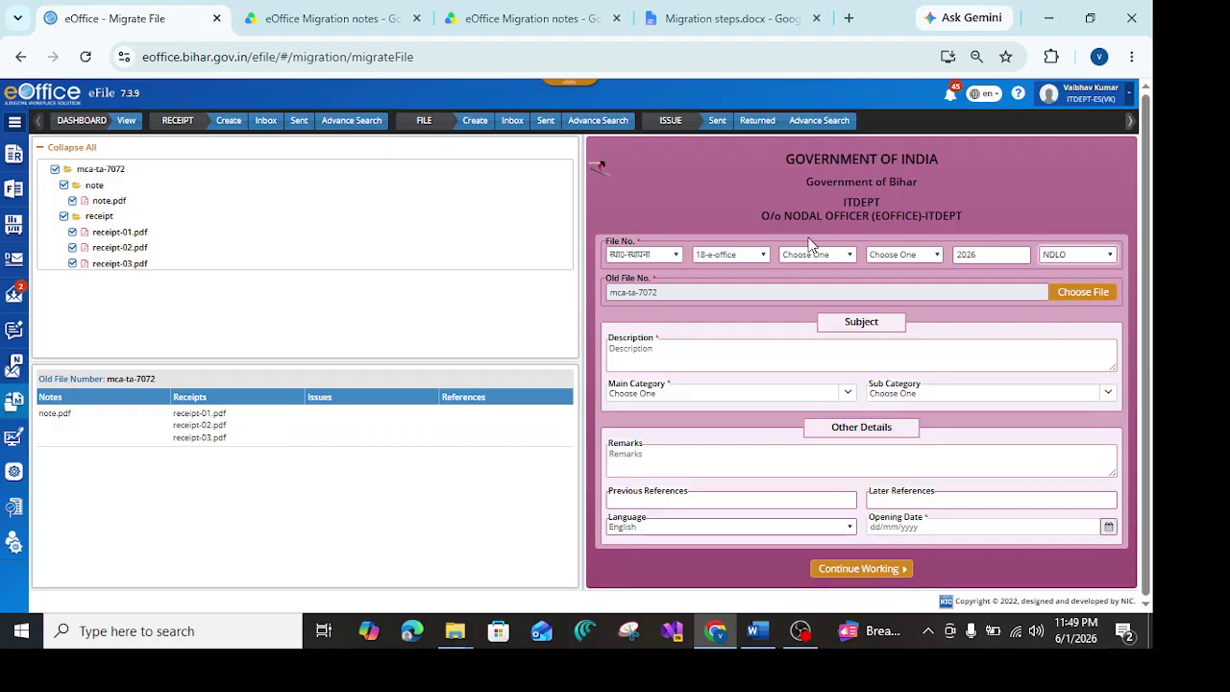
- Enter "eoffice File migration 01 june 2026" as the subject description
{"action": "left_click", "coordinate": [681, 356]}
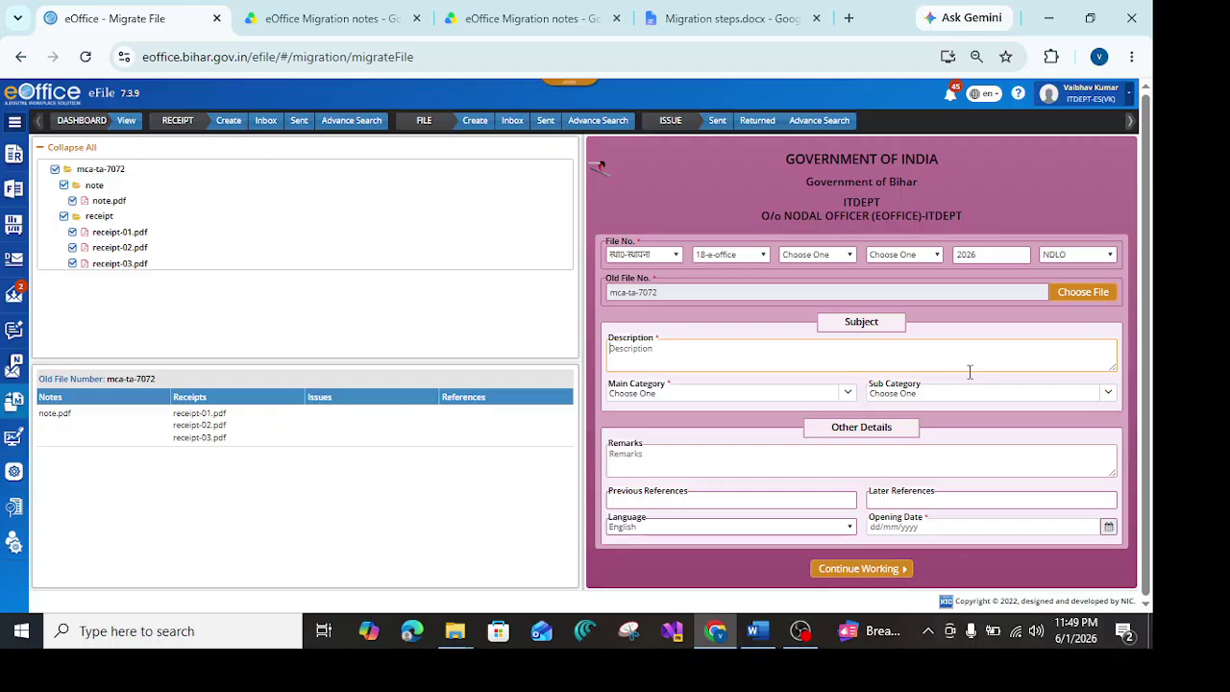
{"action": "type", "text": "eoffiuce"}
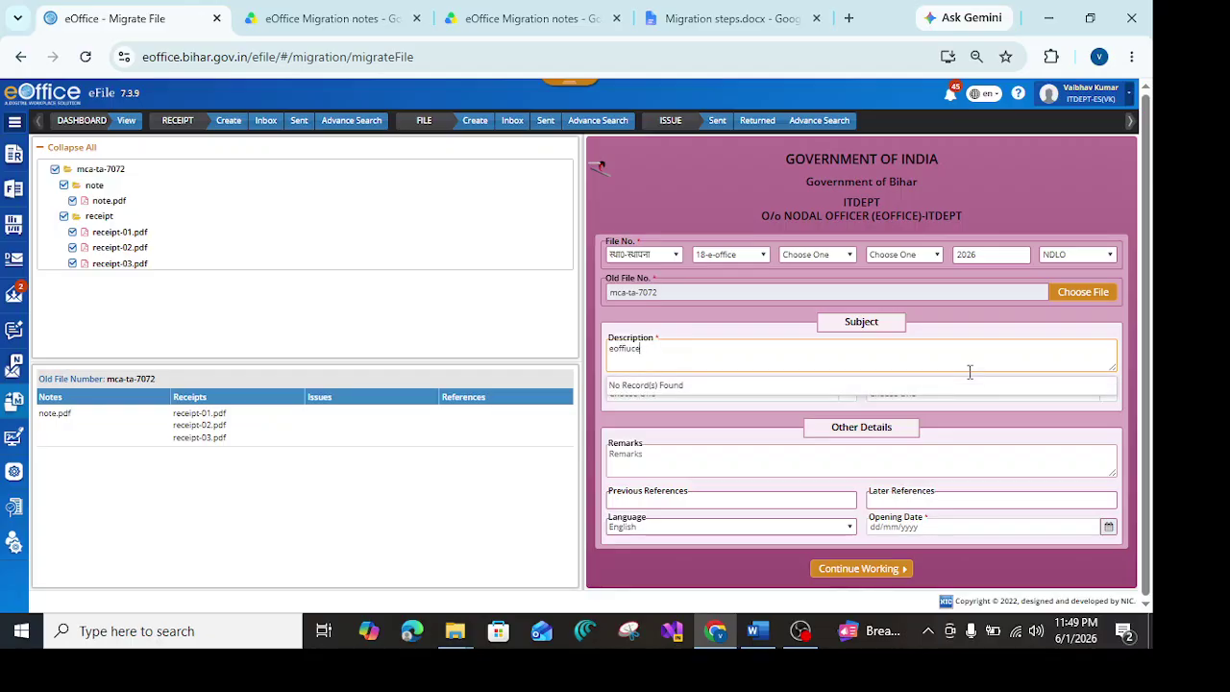
{"action": "key", "text": "BackSpace"}
{"action": "key", "text": "BackSpace"}
{"action": "key", "text": "BackSpace"}
{"action": "type", "text": "ce F"}
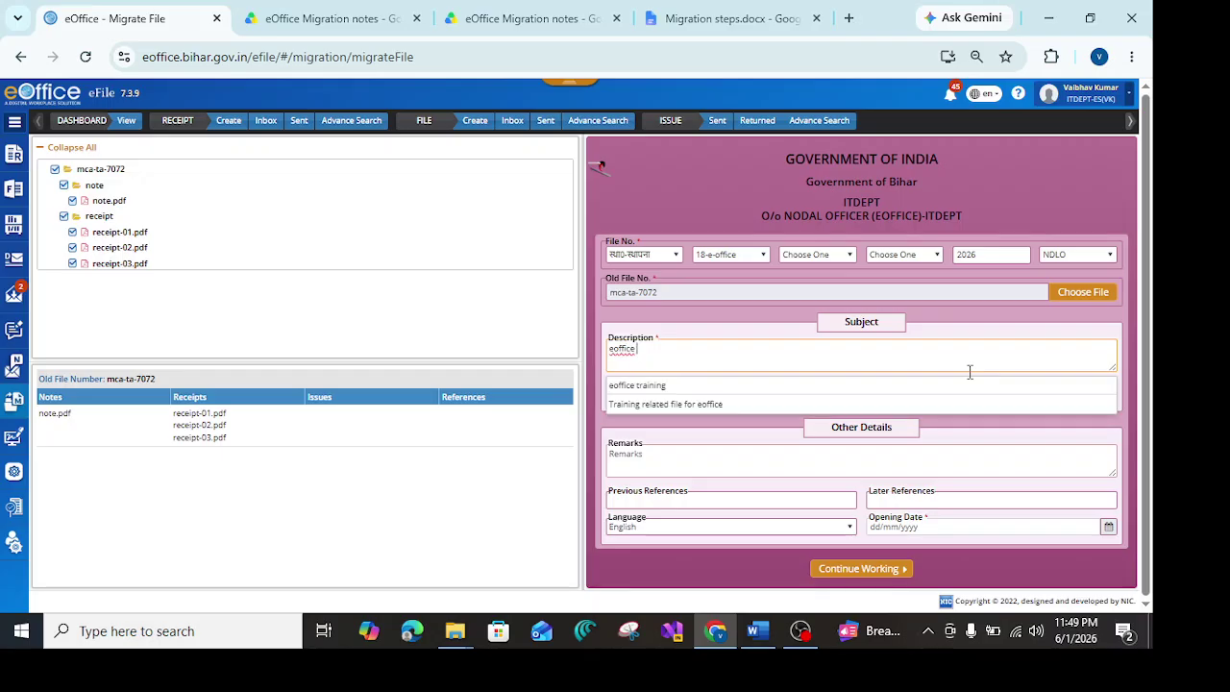
{"action": "type", "text": "9"}
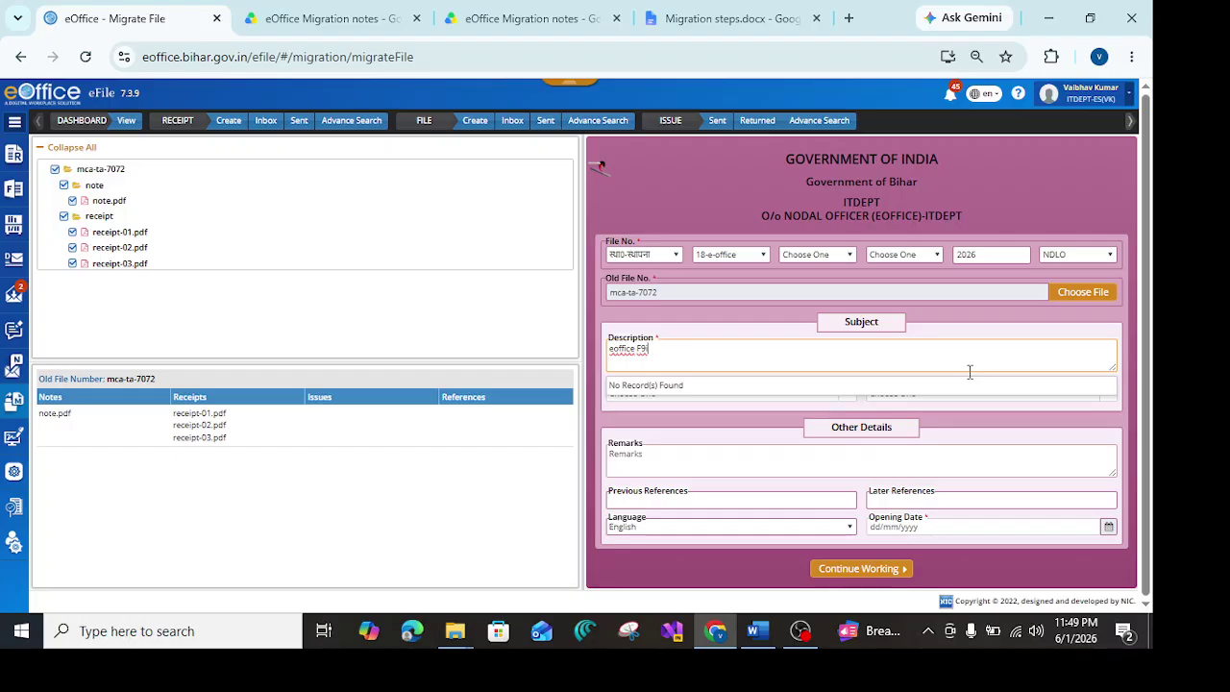
{"action": "key", "text": "BackSpace"}
{"action": "key", "text": "BackSpace"}
{"action": "type", "text": "ile migration 01"}
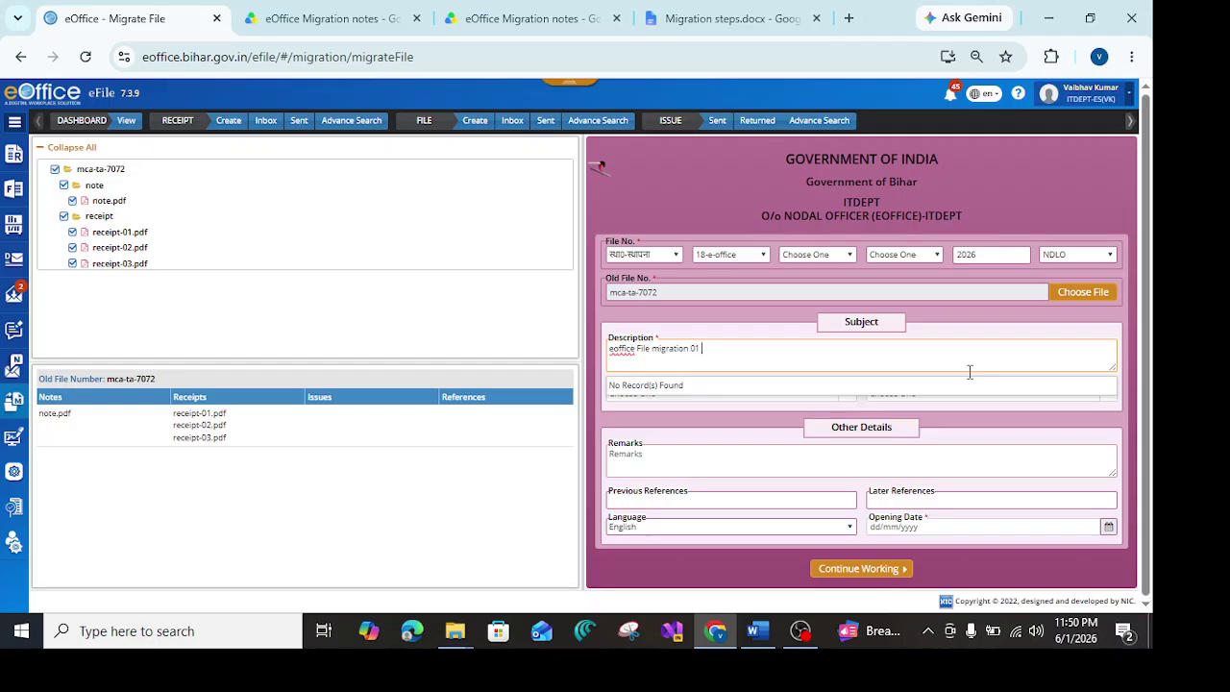
{"action": "type", "text": " june 2026"}
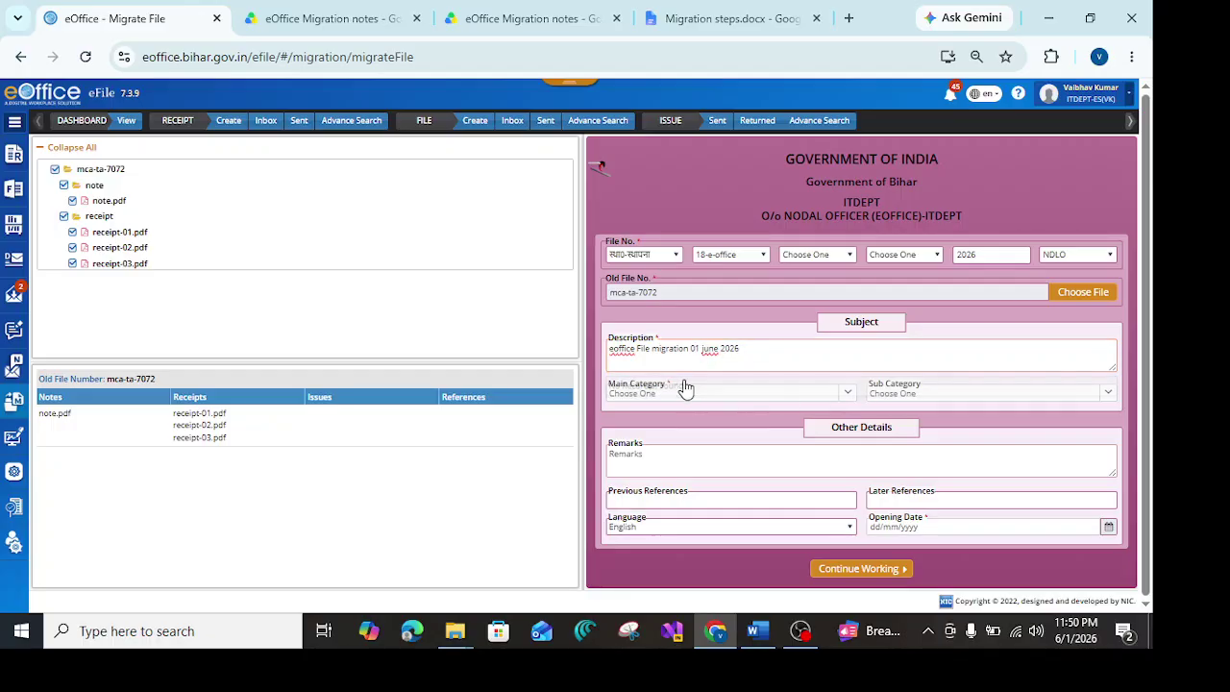
{"action": "left_click", "coordinate": [682, 384]}
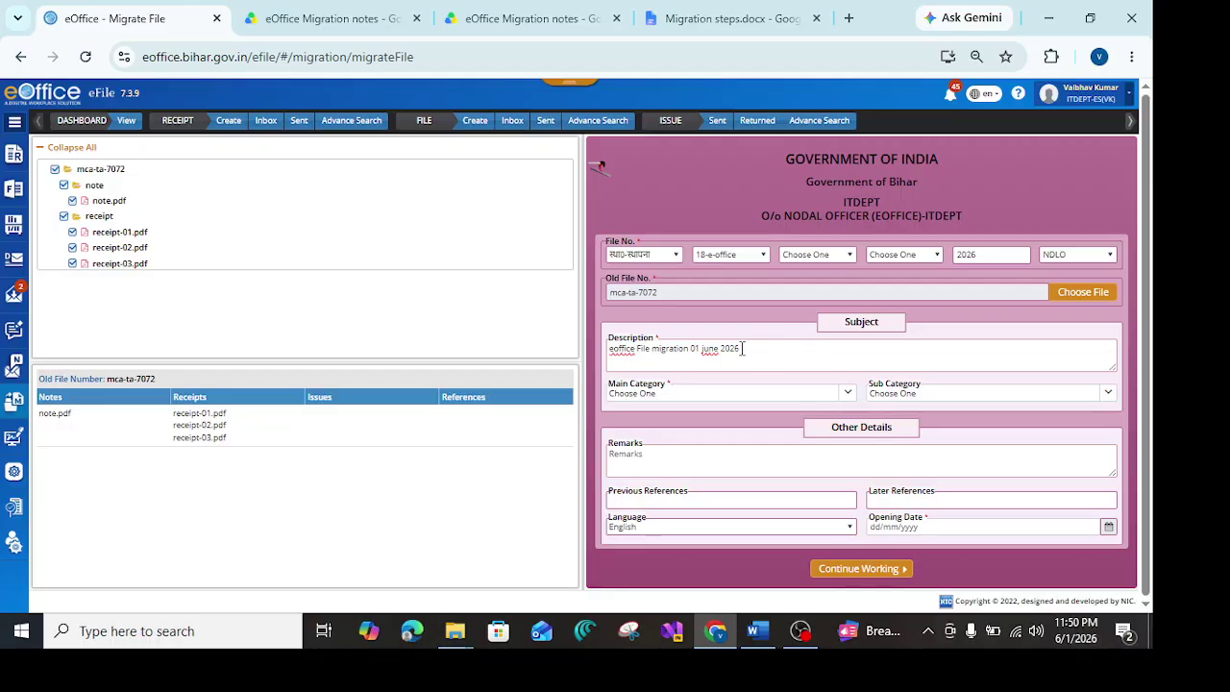
{"action": "left_click", "coordinate": [750, 346]}
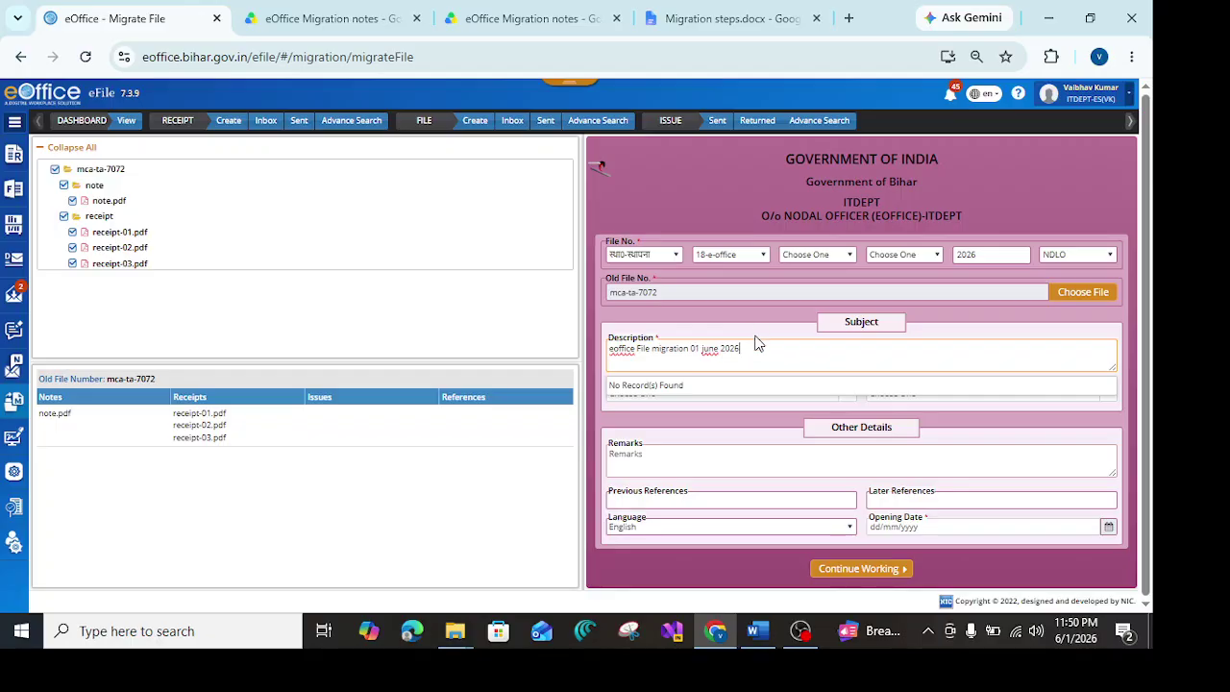
{"action": "left_click", "coordinate": [672, 387]}
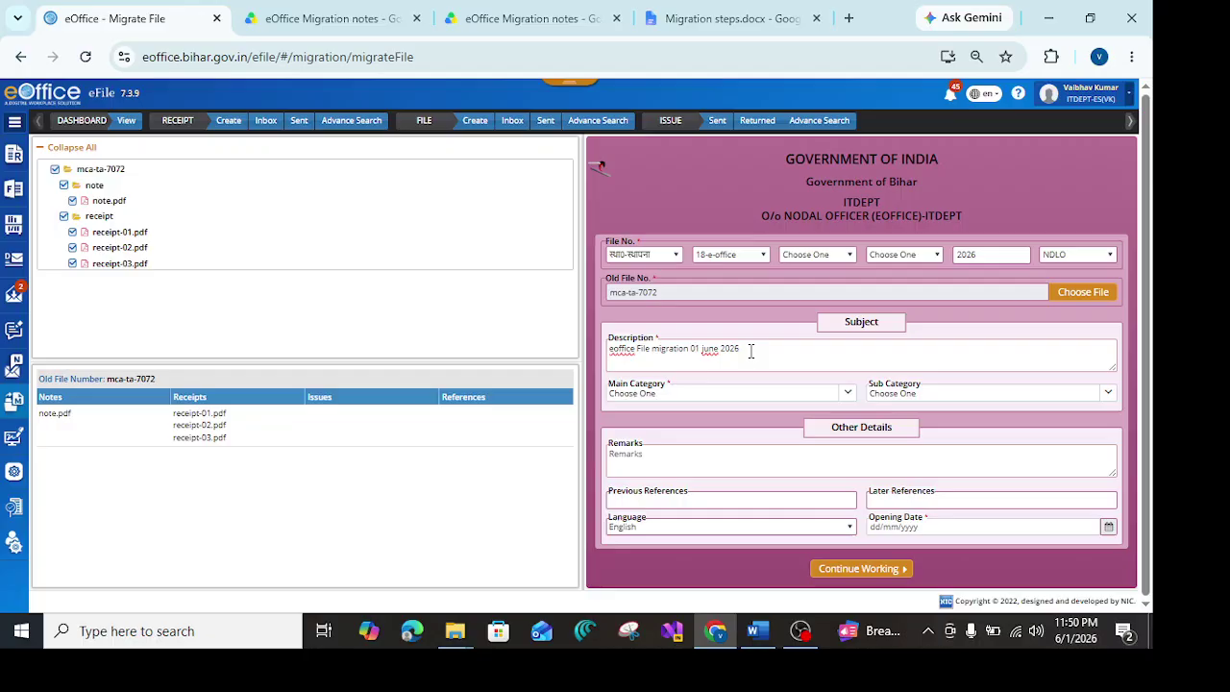
- Set the file's main category to General and enter "Patna/ eoffice training" as the remarks
{"action": "left_click", "coordinate": [703, 396]}
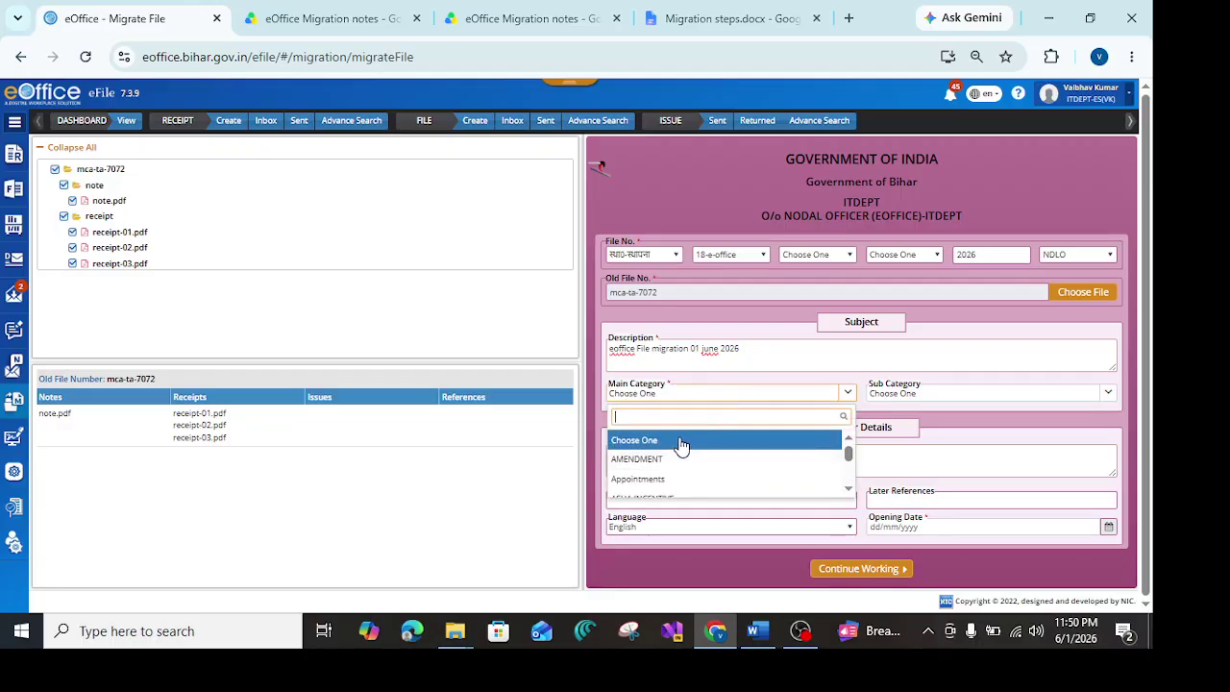
{"action": "type", "text": "gen"}
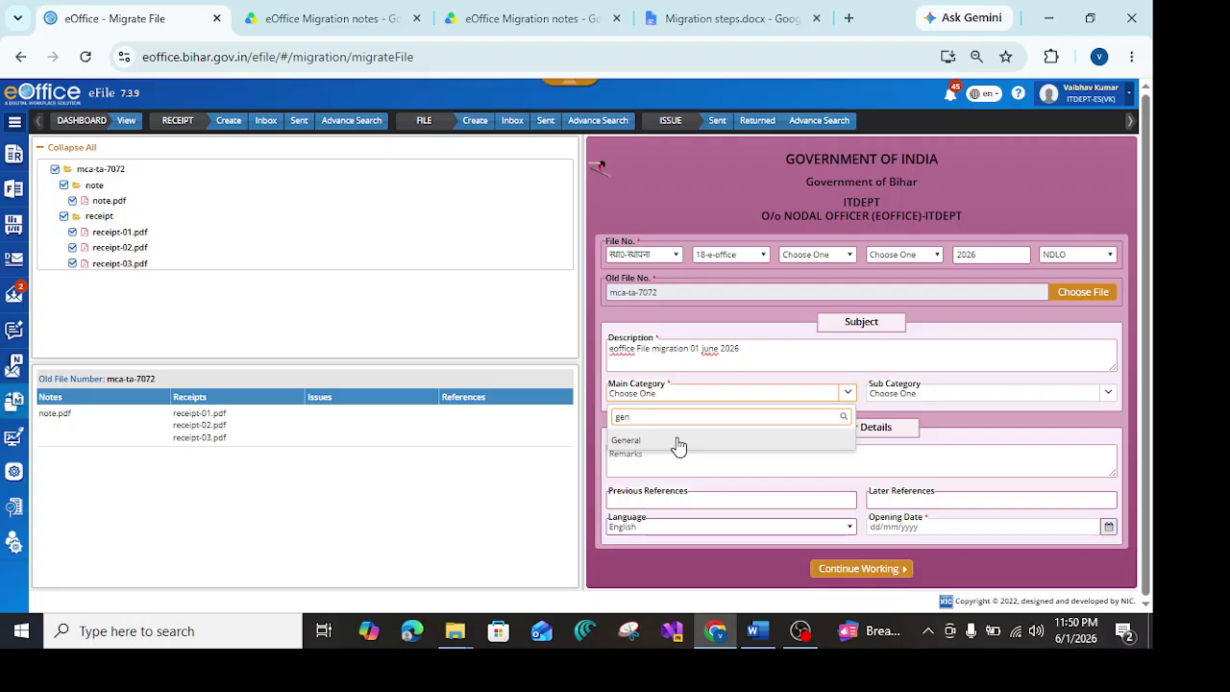
{"action": "left_click", "coordinate": [678, 440]}
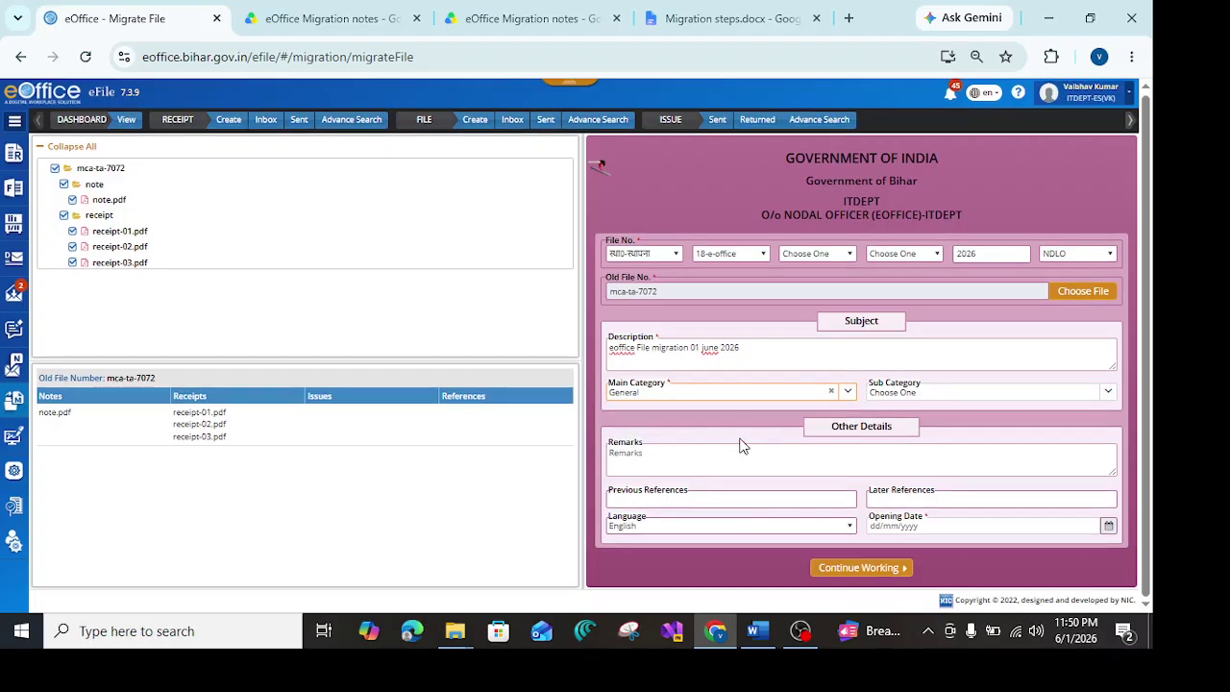
{"action": "left_click", "coordinate": [704, 451]}
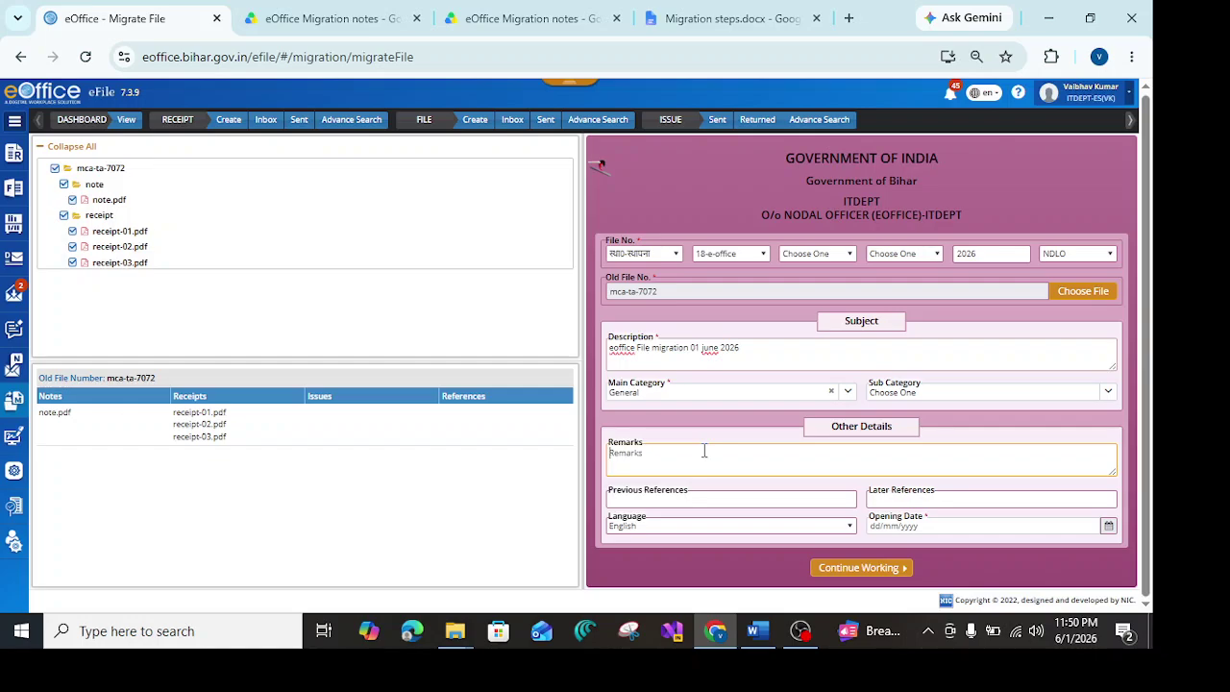
{"action": "type", "text": "Patna"}
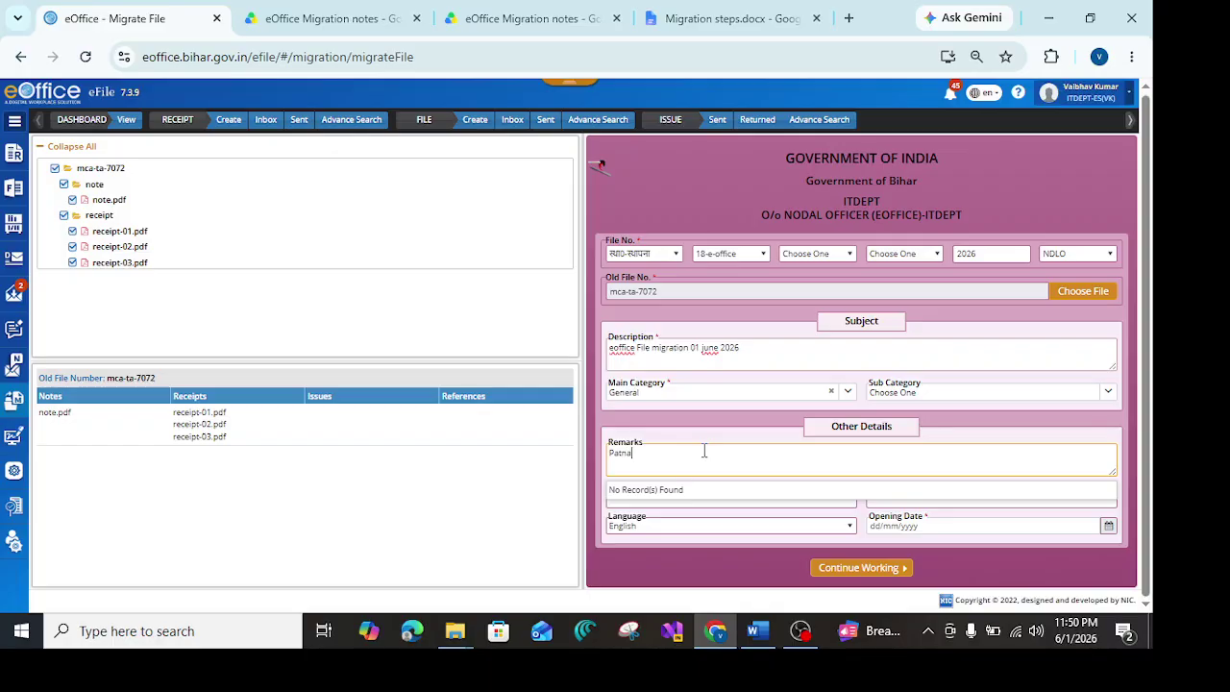
{"action": "type", "text": "/ eoff"}
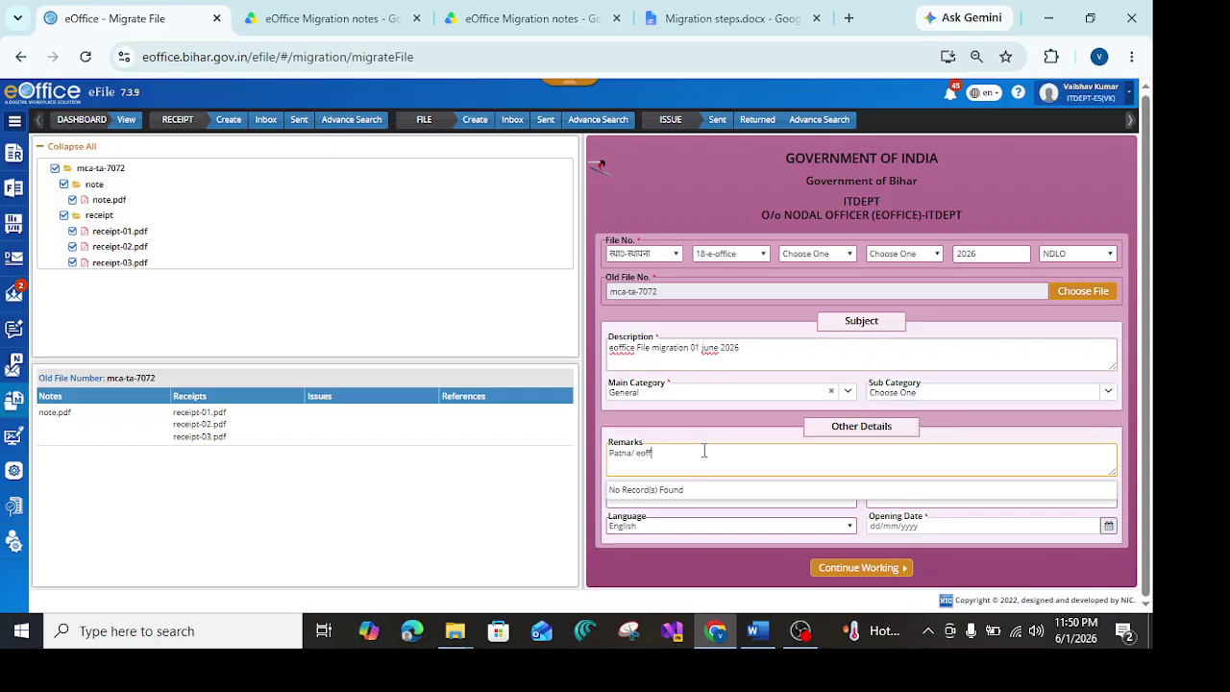
{"action": "type", "text": "ice training"}
- Set the file's language to Hindi and its opening date to 01/02/2026
{"action": "left_click", "coordinate": [692, 492]}
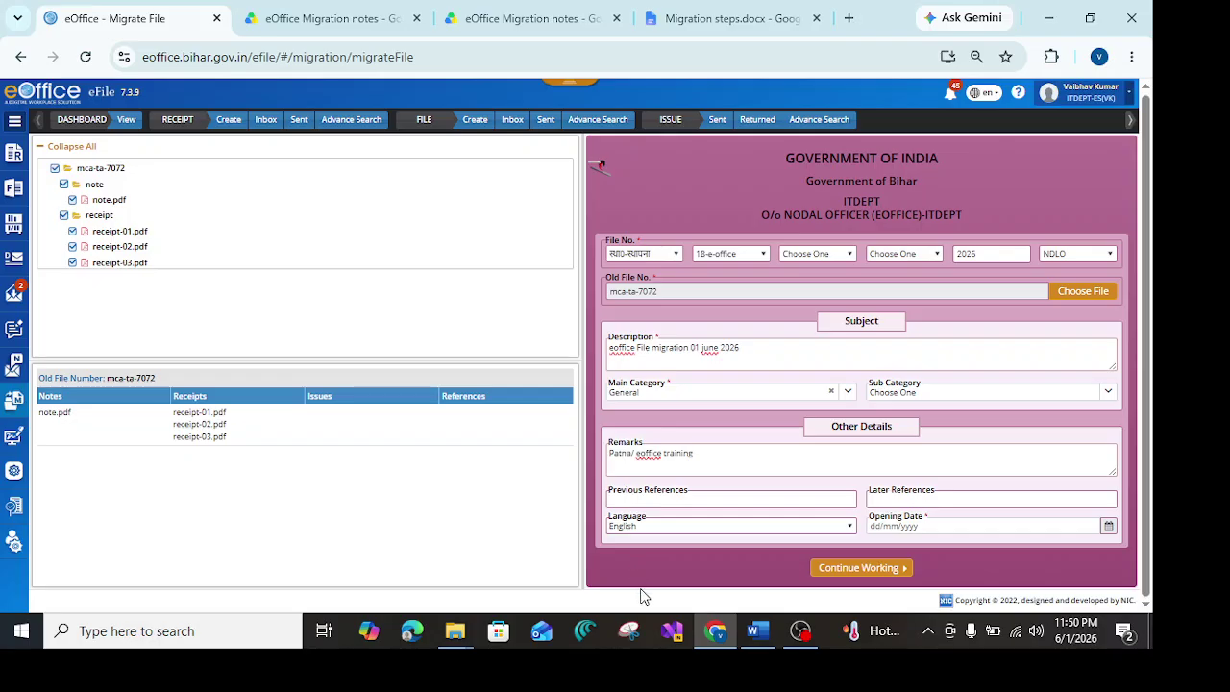
{"action": "key", "text": "Down"}
{"action": "left_click", "coordinate": [1110, 527]}
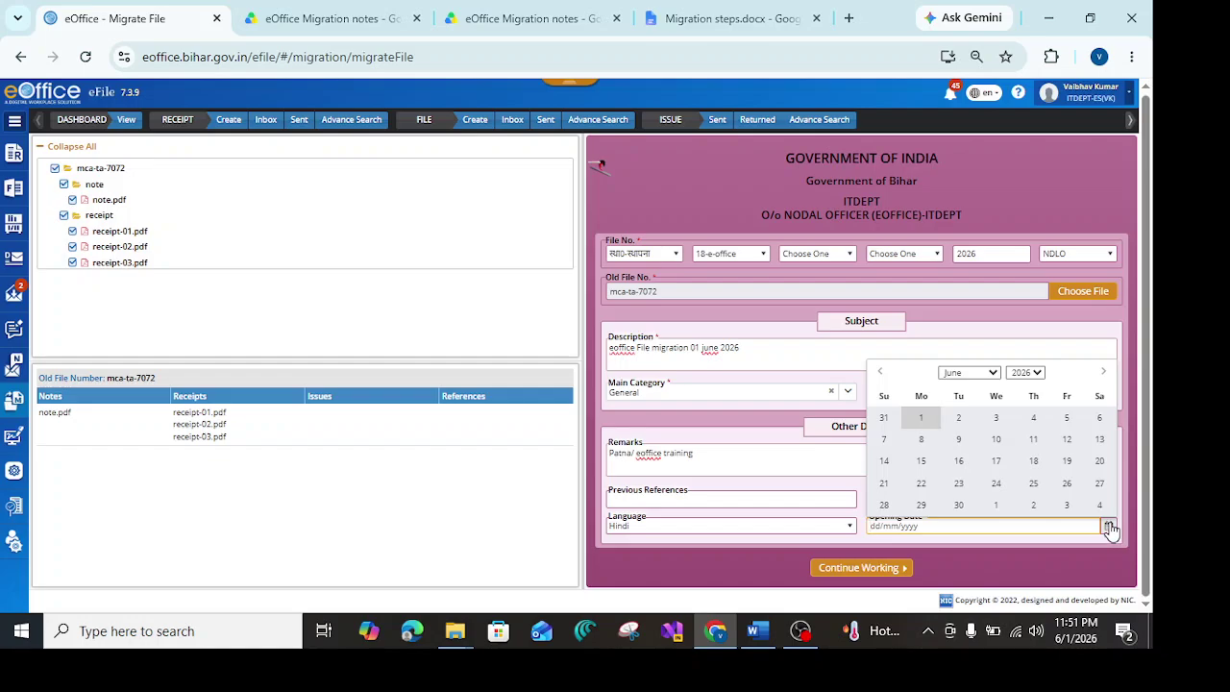
{"action": "left_click", "coordinate": [1064, 546]}
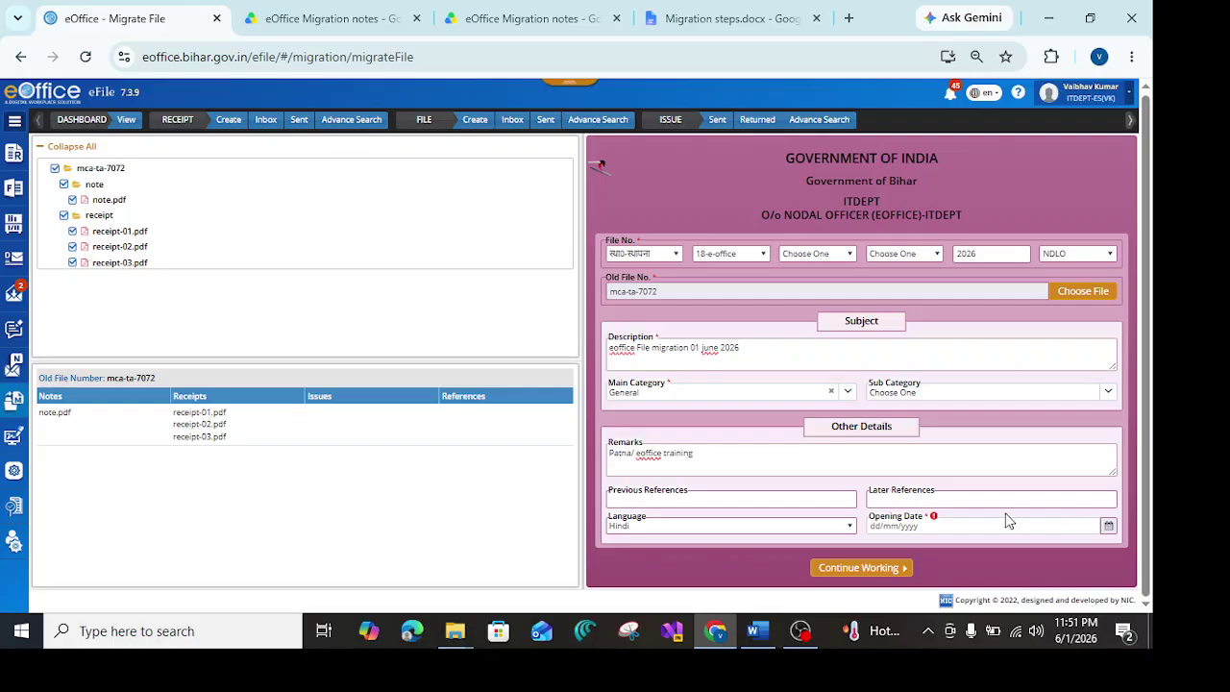
{"action": "left_click", "coordinate": [1109, 528]}
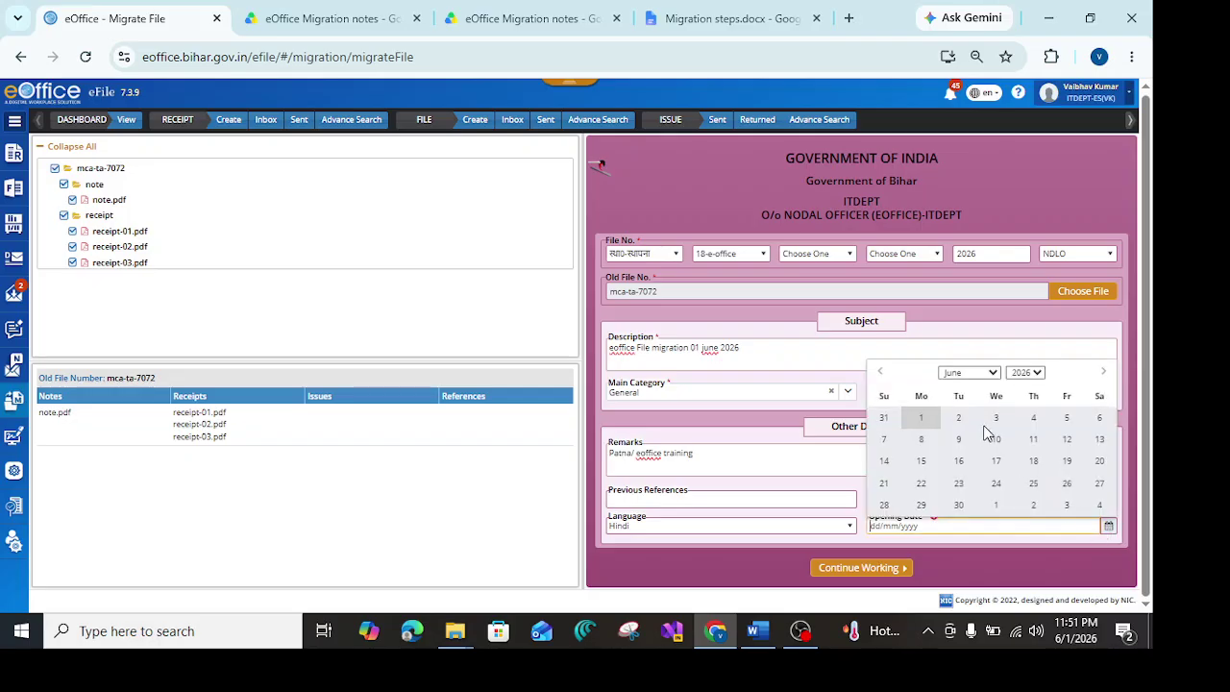
{"action": "left_click", "coordinate": [972, 143]}
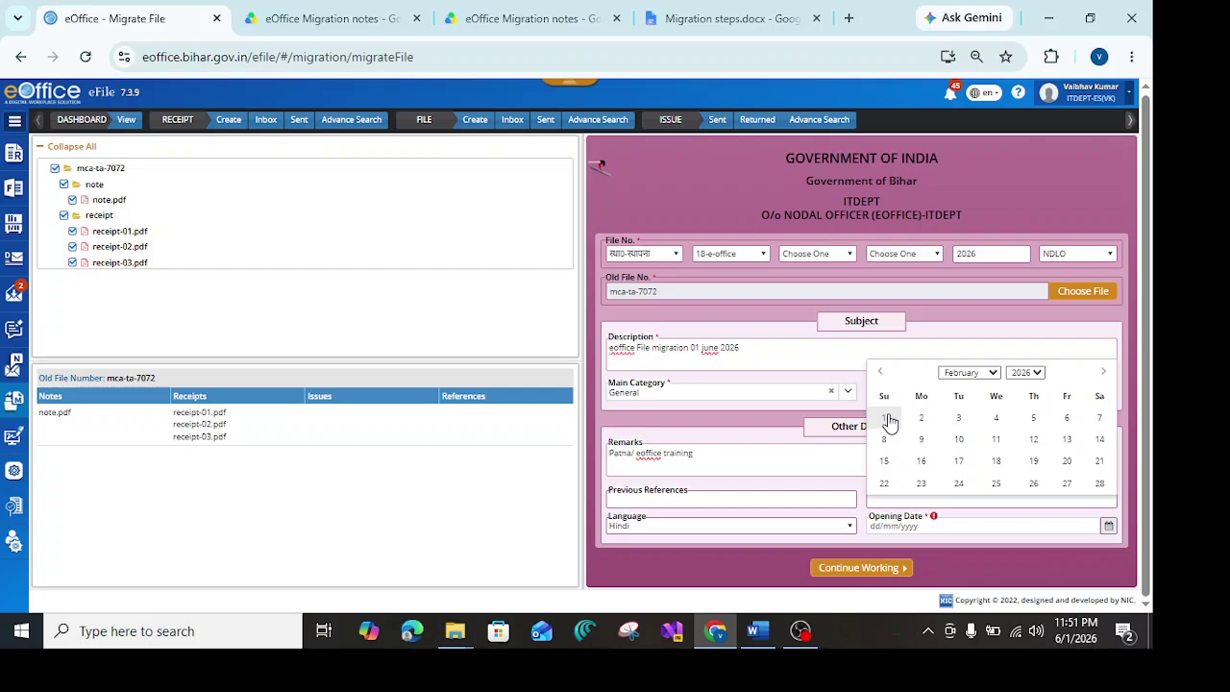
{"action": "left_click", "coordinate": [884, 419]}
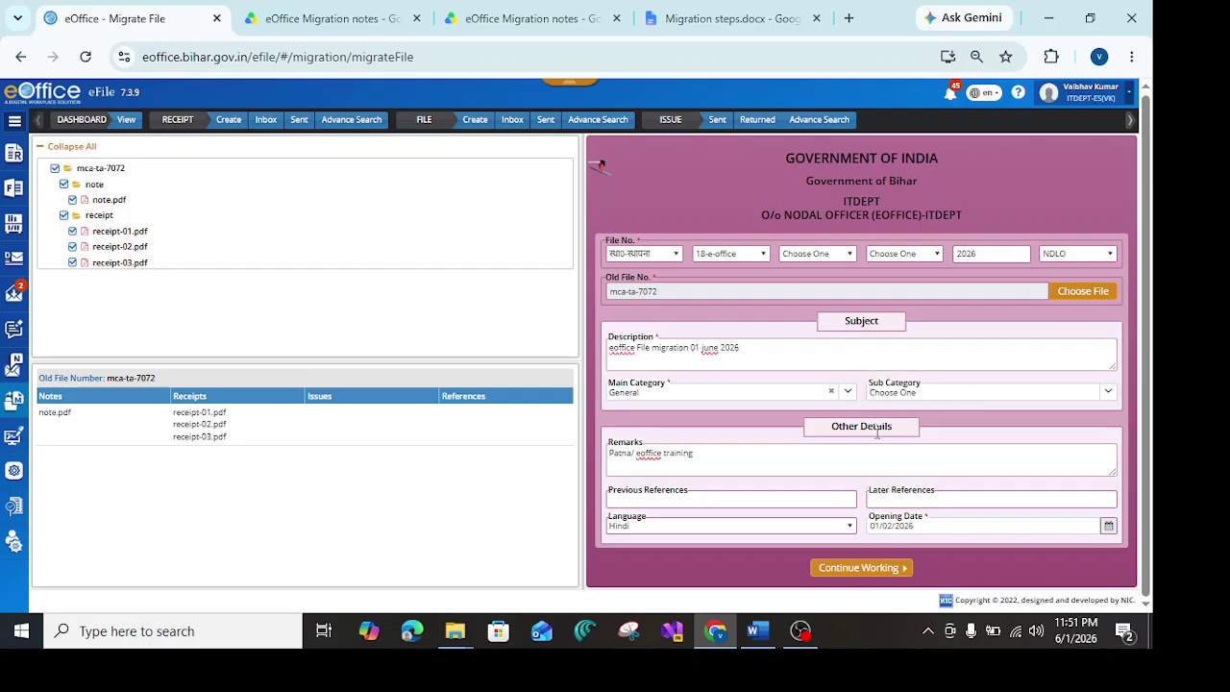
- Create the migrated file from the completed details and dismiss the creation notice
{"action": "left_click", "coordinate": [905, 575]}
{"action": "left_click", "coordinate": [891, 566]}
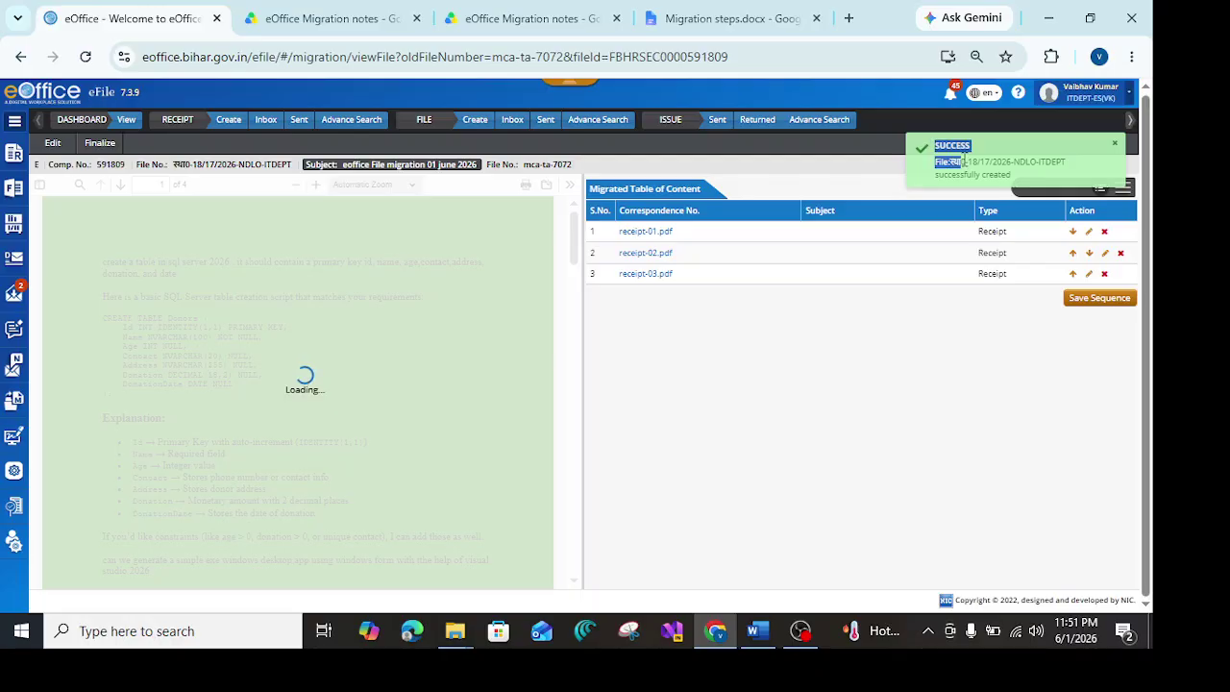
{"action": "left_click_drag", "start_coordinate": [933, 144], "coordinate": [1020, 185]}
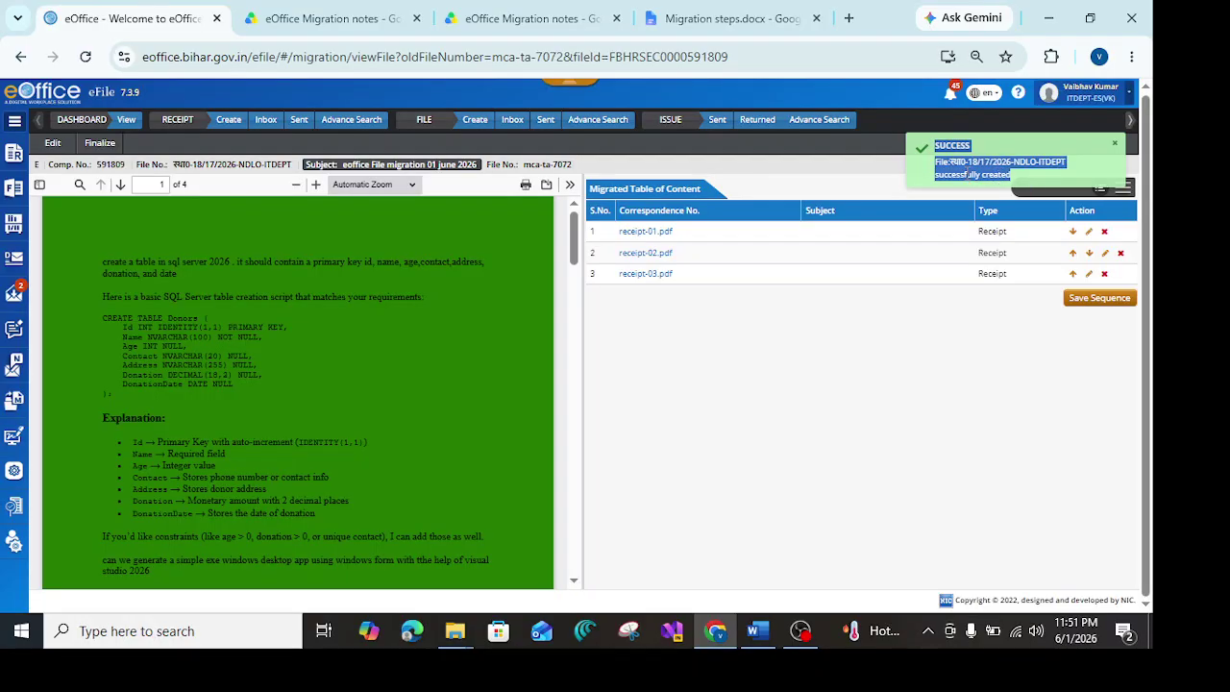
{"action": "left_click", "coordinate": [1021, 176]}
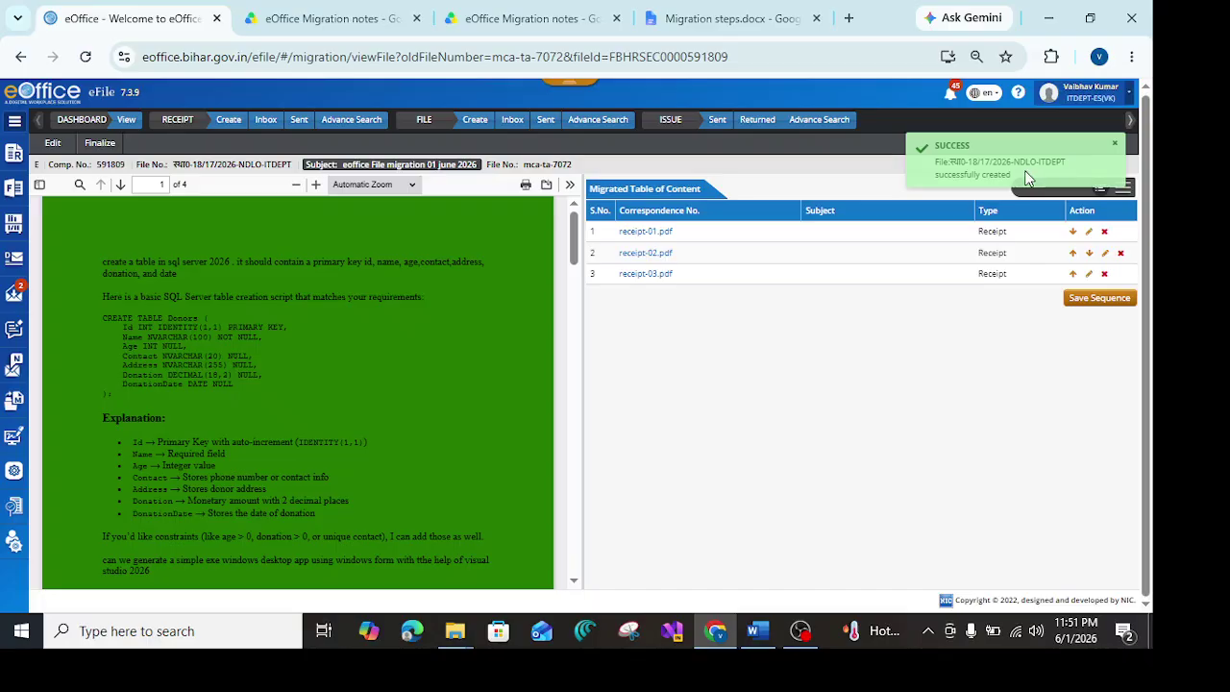
{"action": "left_click", "coordinate": [1116, 149]}
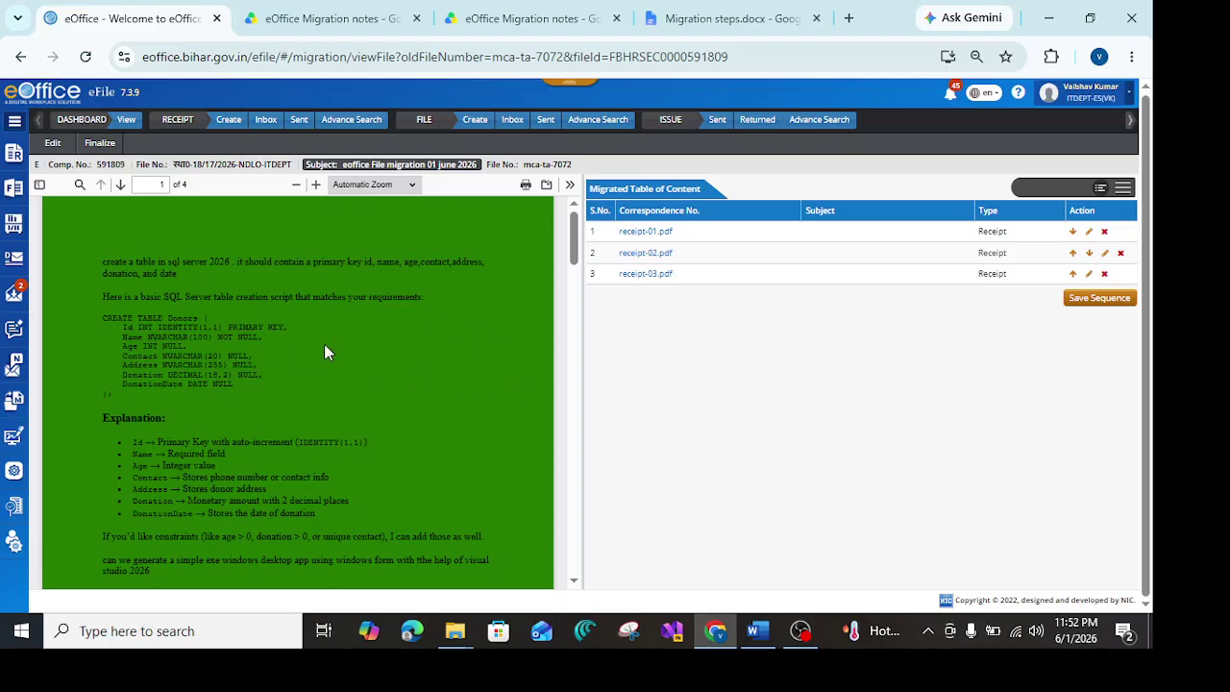
- Examine the migrated file's new file number, its old file number and the pages of its note
{"action": "scroll", "coordinate": [324, 346], "scroll_direction": "down", "scroll_amount": 5}
{"action": "scroll", "coordinate": [324, 346], "scroll_direction": "up", "scroll_amount": 5}
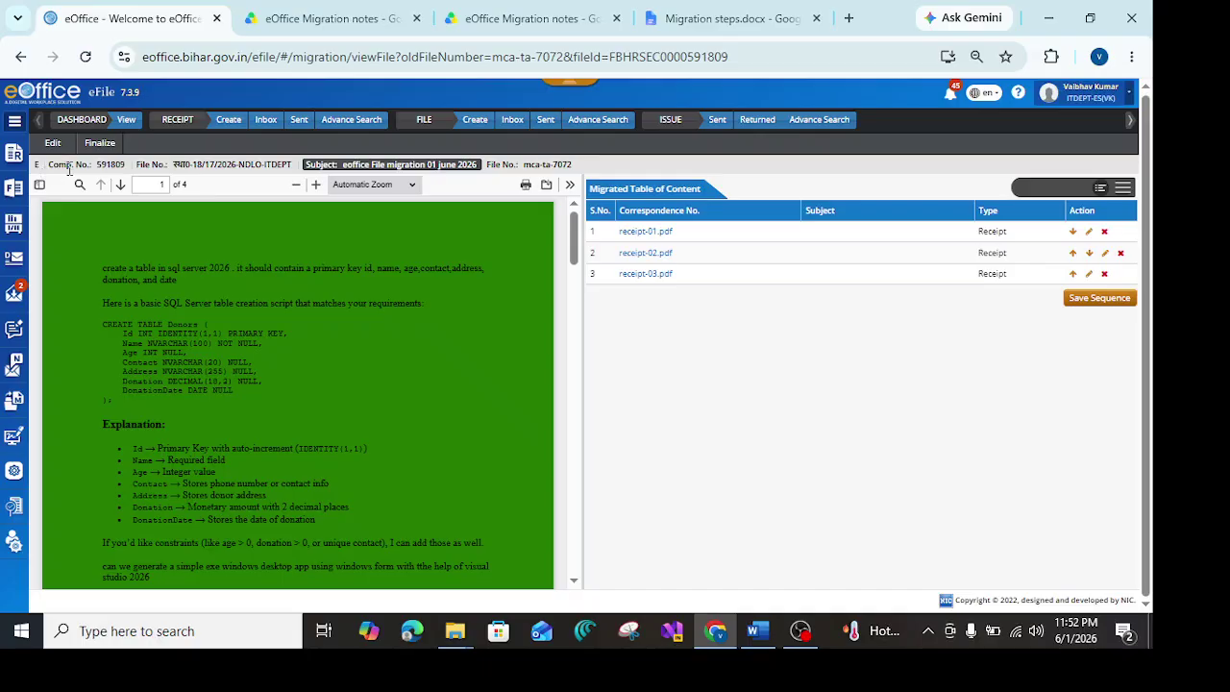
{"action": "left_click_drag", "start_coordinate": [48, 170], "coordinate": [293, 167]}
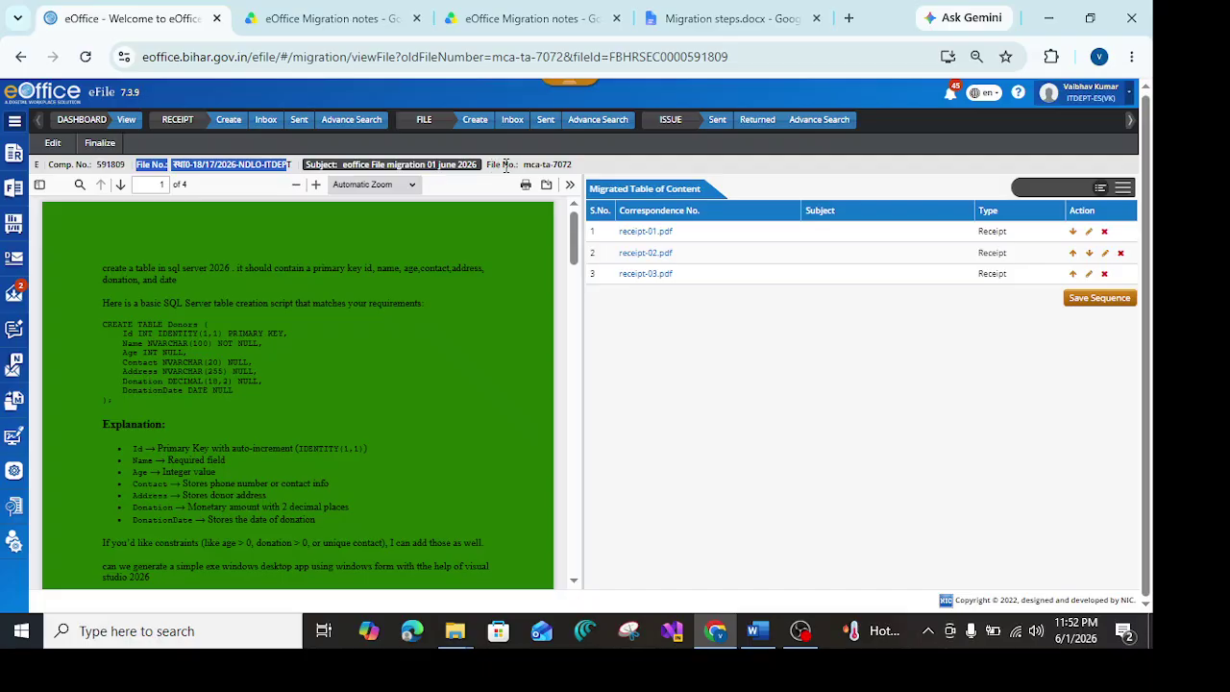
{"action": "left_click", "coordinate": [573, 165]}
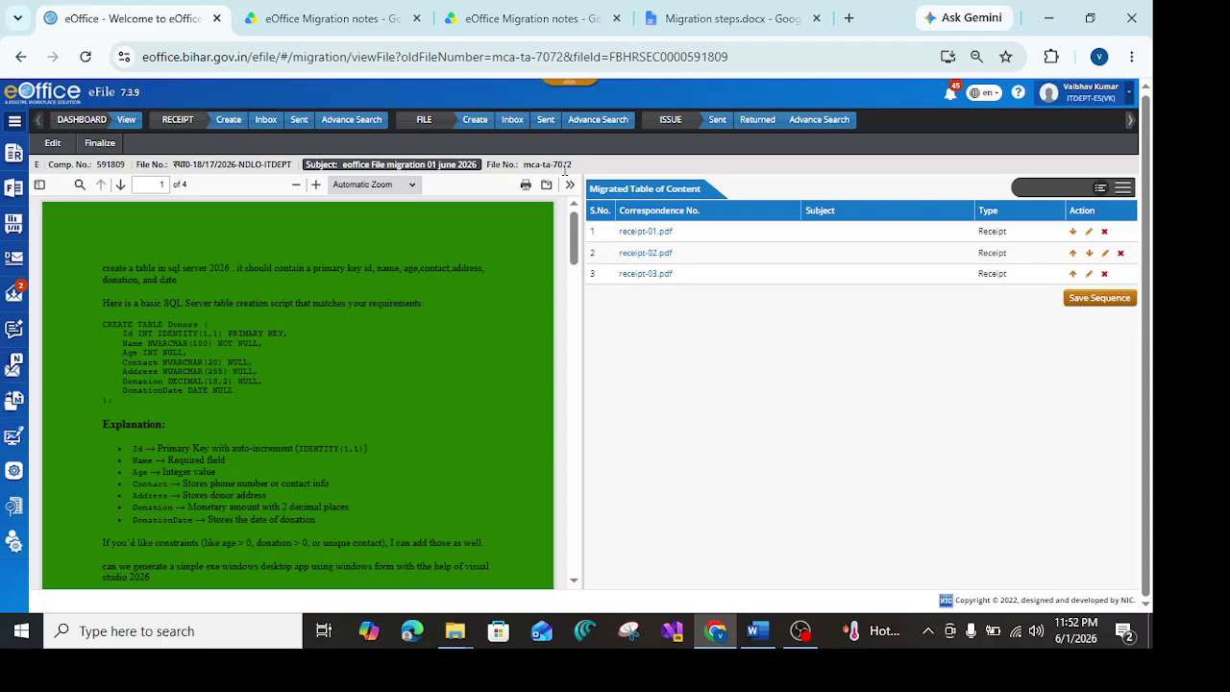
{"action": "left_click_drag", "start_coordinate": [574, 164], "coordinate": [488, 165]}
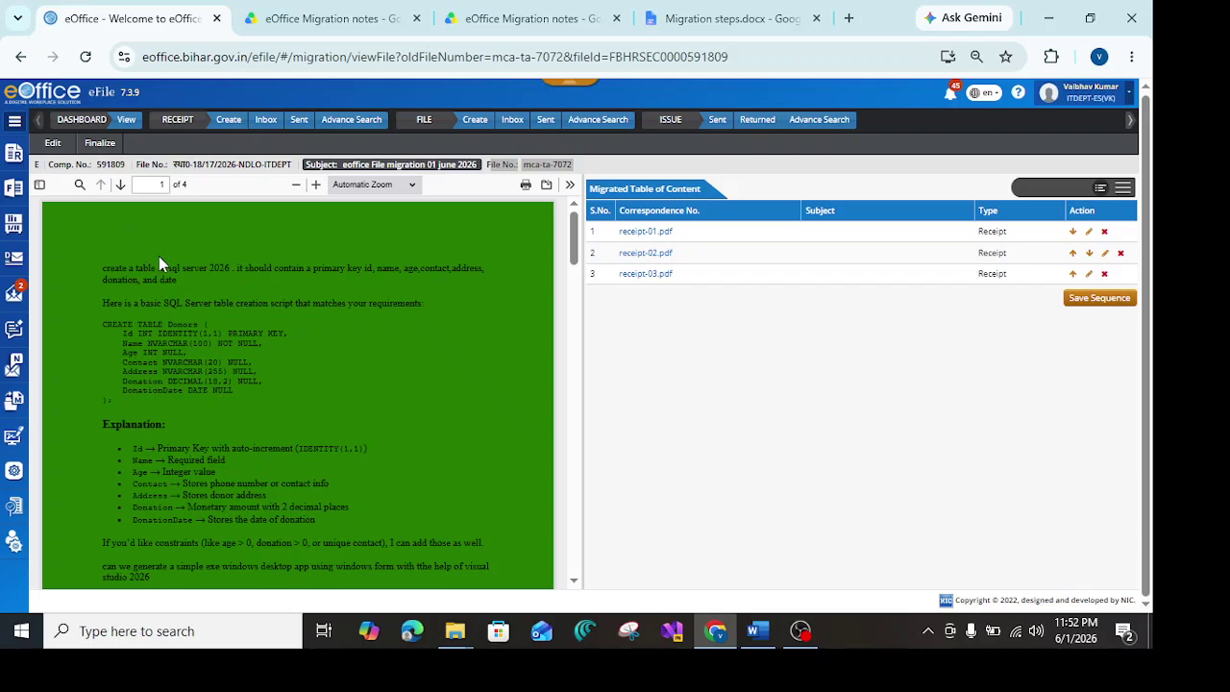
{"action": "scroll", "coordinate": [216, 323], "scroll_direction": "down", "scroll_amount": 5}
{"action": "scroll", "coordinate": [216, 323], "scroll_direction": "up", "scroll_amount": 4}
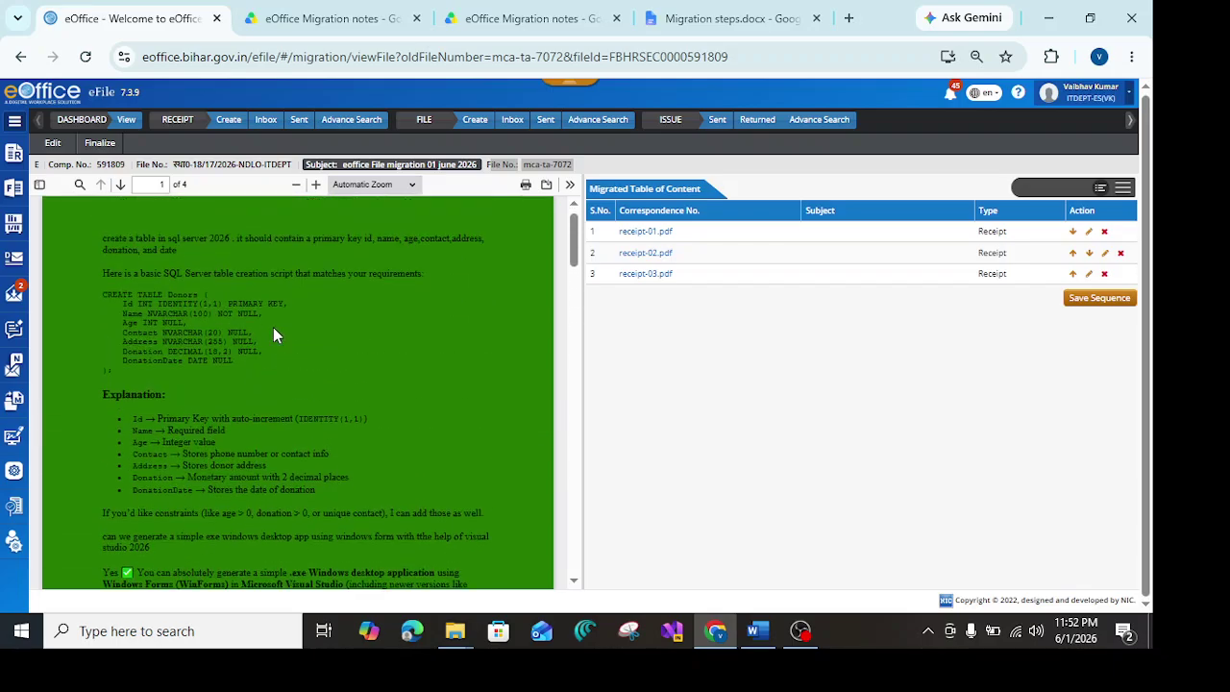
{"action": "scroll", "coordinate": [353, 307], "scroll_direction": "down", "scroll_amount": 15}
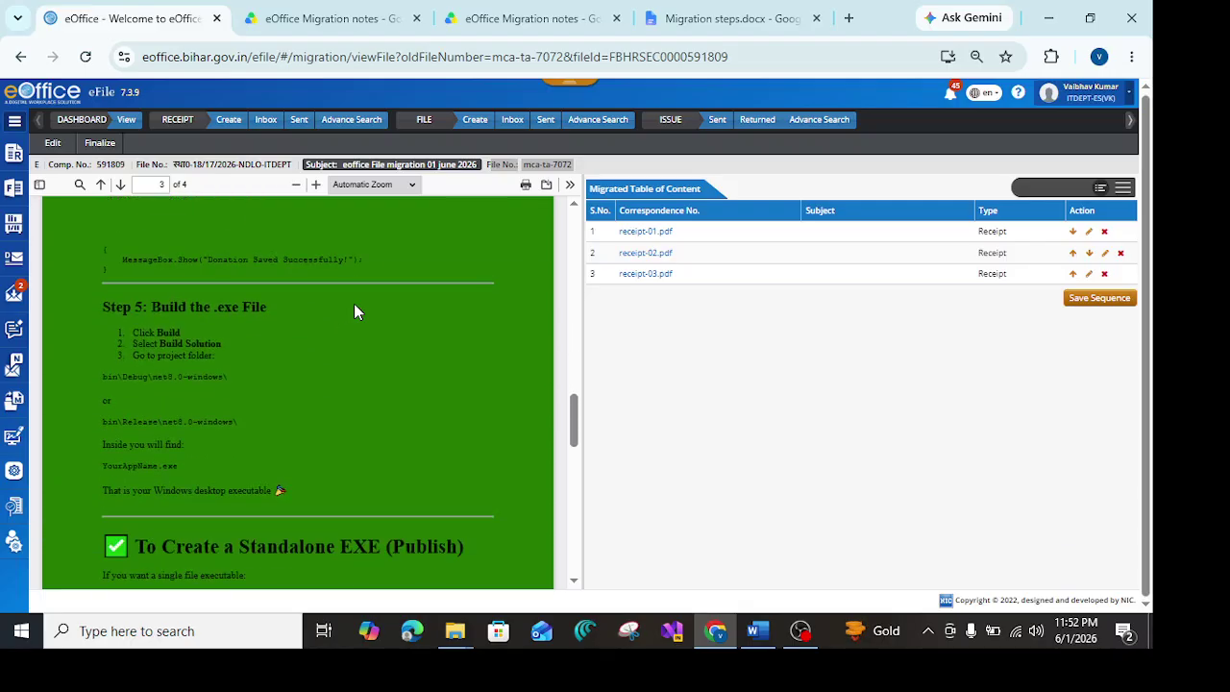
{"action": "scroll", "coordinate": [353, 310], "scroll_direction": "down", "scroll_amount": 10}
{"action": "scroll", "coordinate": [360, 384], "scroll_direction": "up", "scroll_amount": 3}
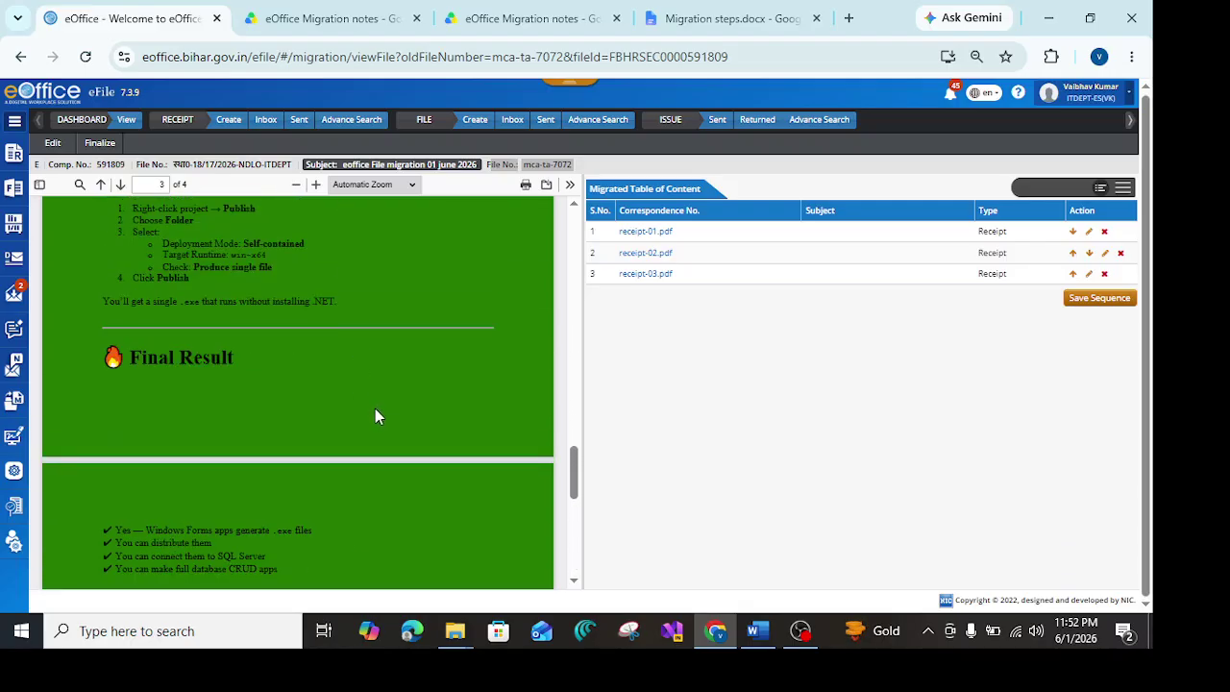
{"action": "scroll", "coordinate": [374, 416], "scroll_direction": "up", "scroll_amount": 3}
{"action": "left_click_drag", "start_coordinate": [574, 433], "coordinate": [558, 231]}
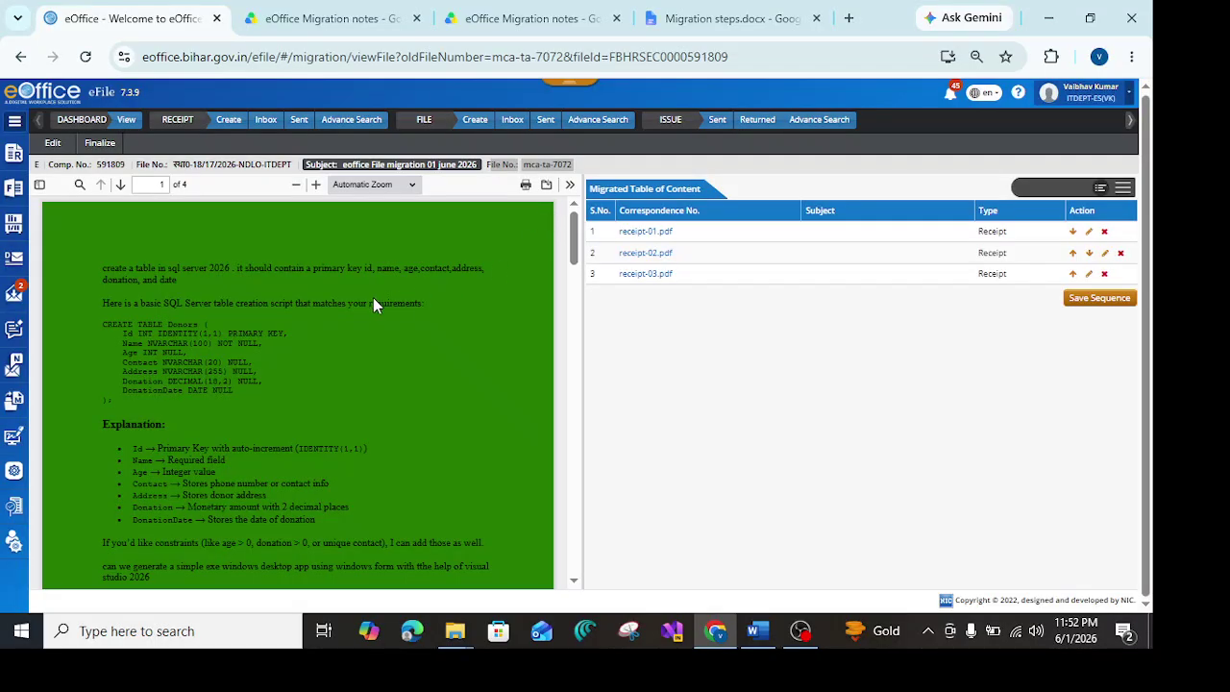
{"action": "scroll", "coordinate": [326, 372], "scroll_direction": "down", "scroll_amount": 10}
{"action": "scroll", "coordinate": [349, 379], "scroll_direction": "up", "scroll_amount": 10}
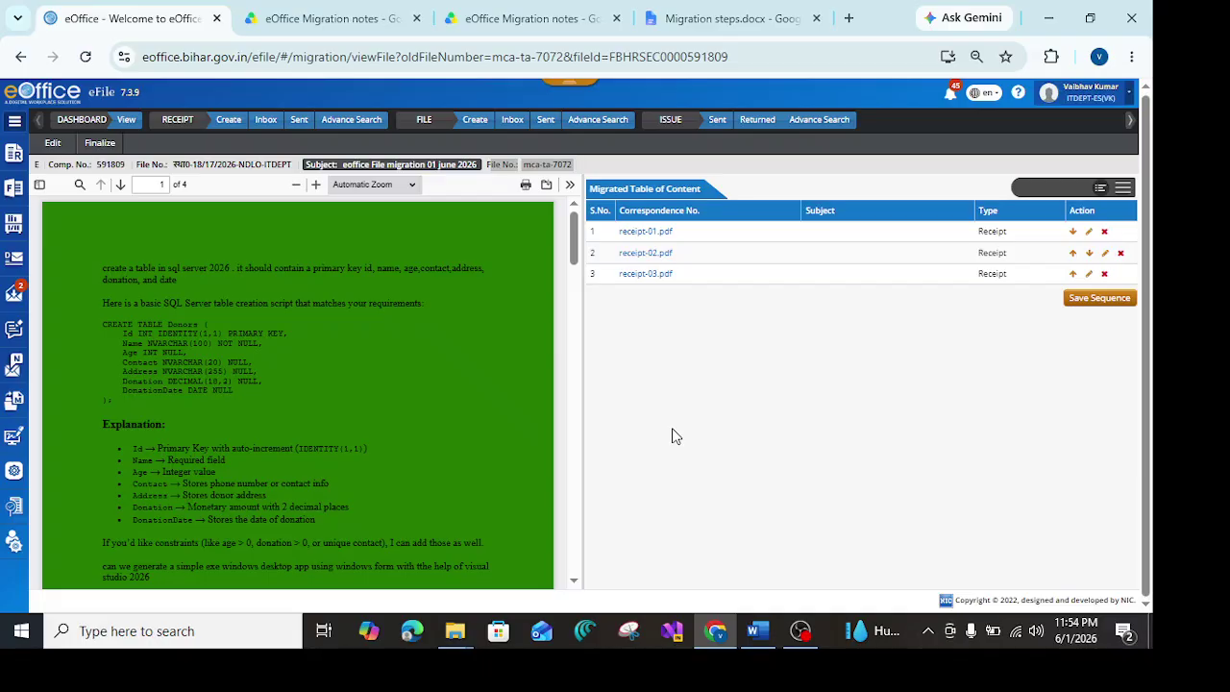
- Reorder the migrated receipts to receipt-03.pdf, receipt-02.pdf, receipt-01.pdf and save the sequence
{"action": "left_click", "coordinate": [1074, 236]}
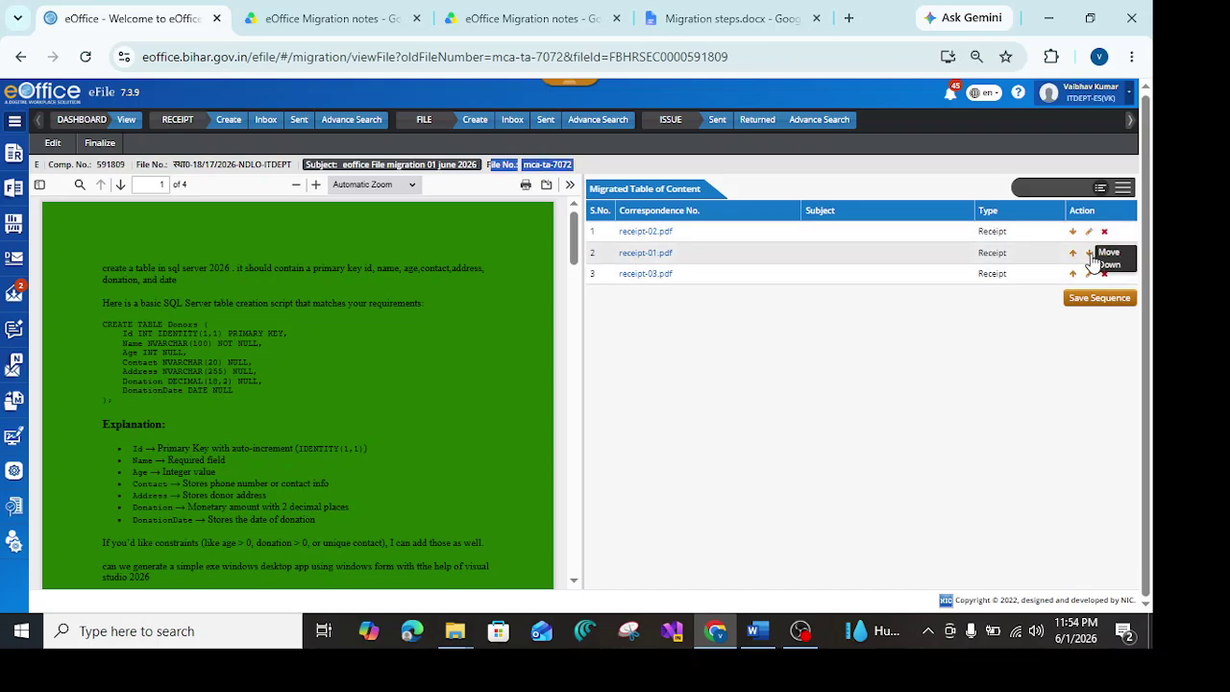
{"action": "left_click", "coordinate": [1089, 255]}
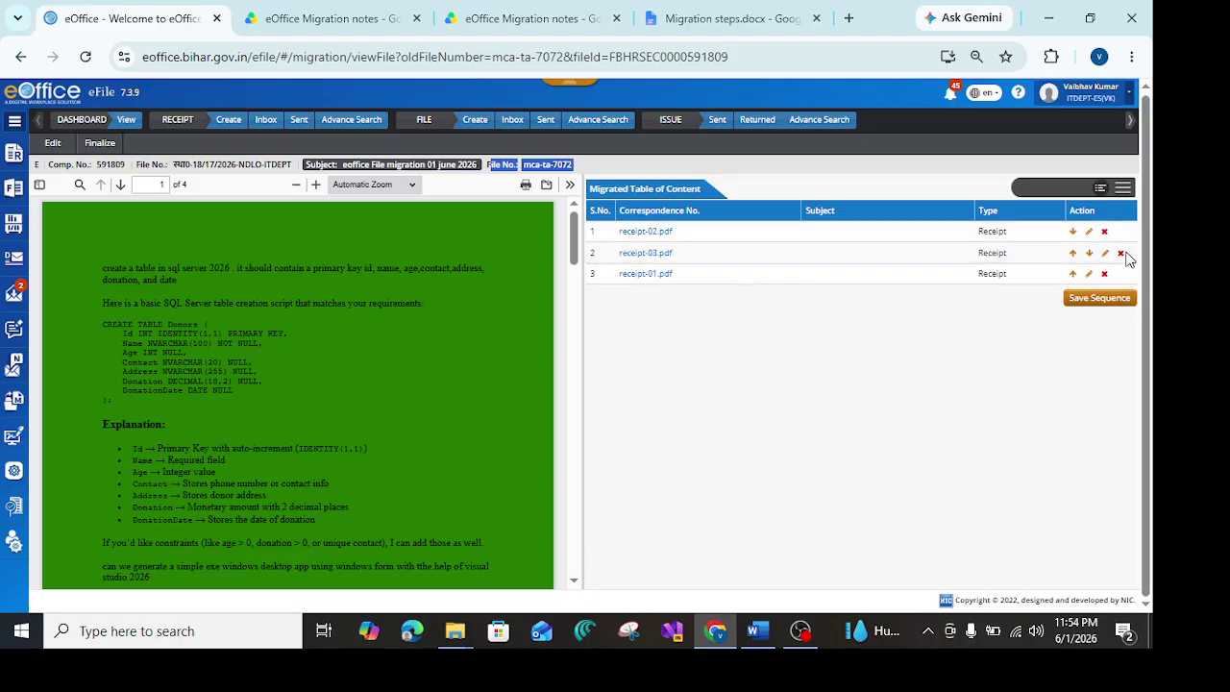
{"action": "left_click", "coordinate": [1073, 231]}
{"action": "left_click", "coordinate": [1114, 304]}
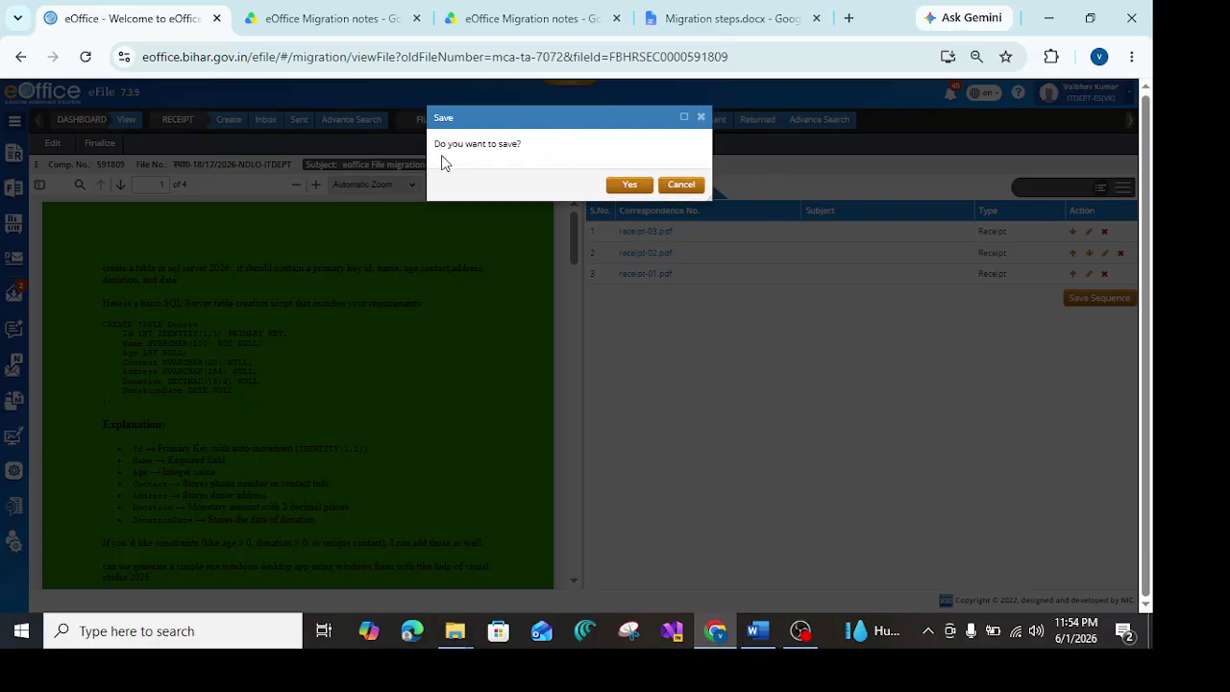
{"action": "left_click", "coordinate": [629, 185]}
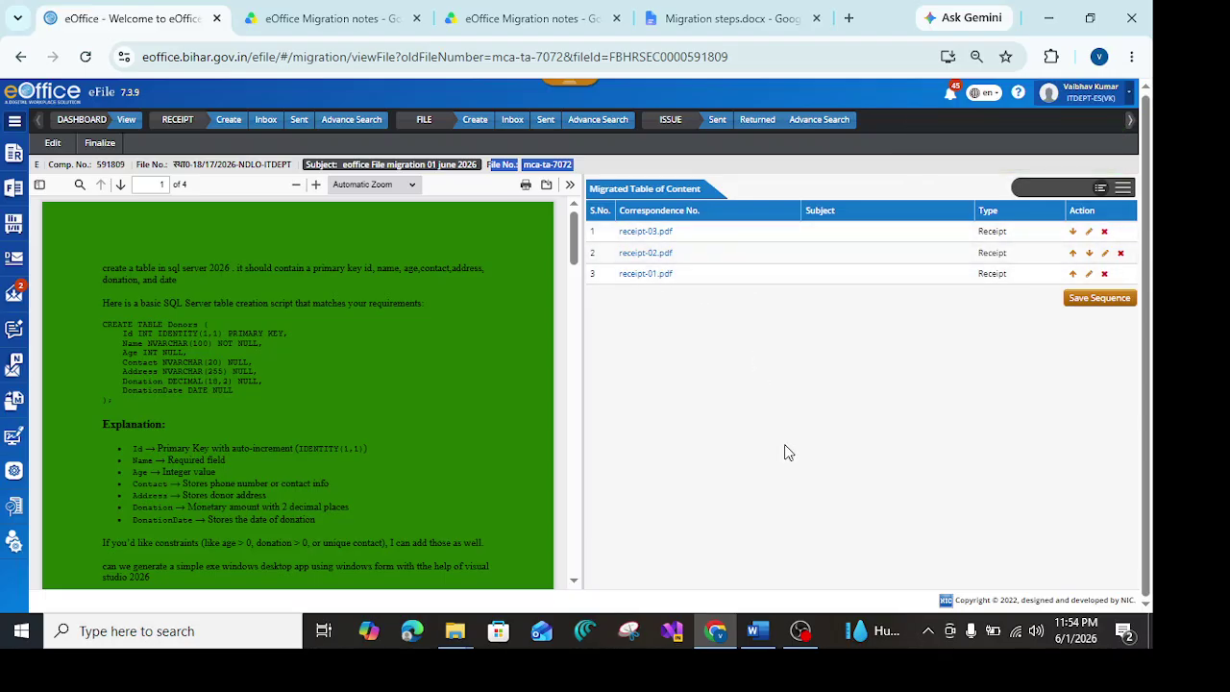
- Open receipt-01.pdf for entering its receipt details and read through its authorization letters
{"action": "left_click", "coordinate": [1088, 276]}
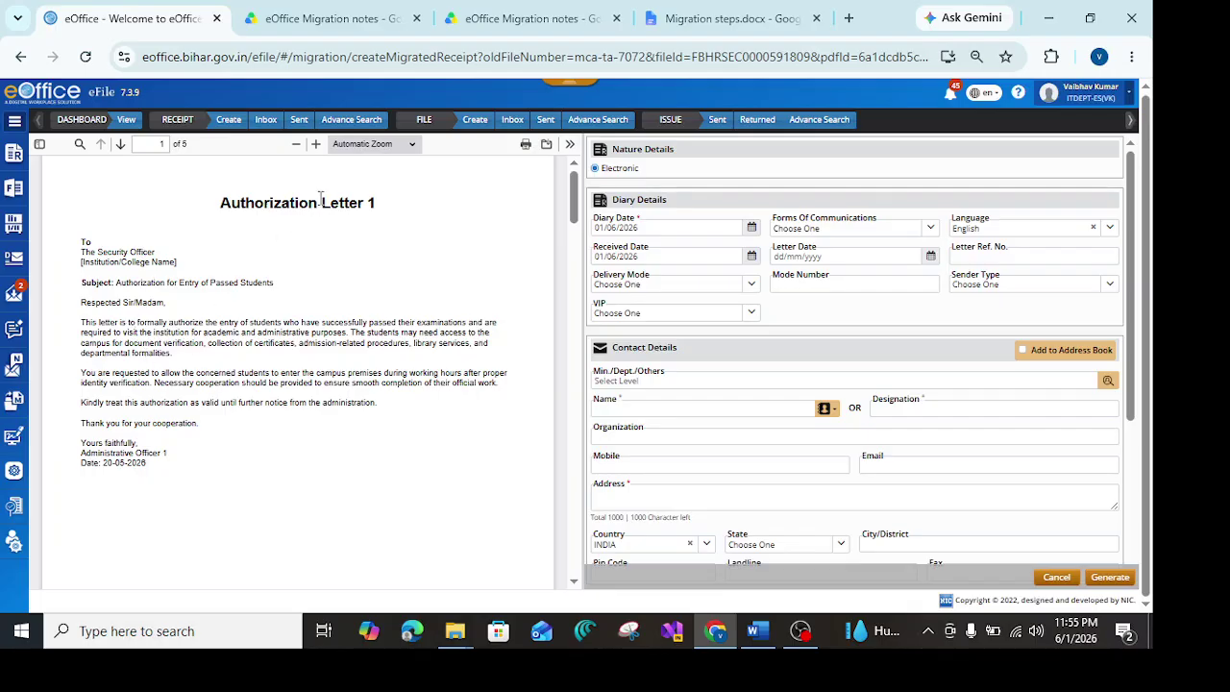
{"action": "scroll", "coordinate": [318, 232], "scroll_direction": "down", "scroll_amount": 4}
{"action": "scroll", "coordinate": [319, 232], "scroll_direction": "up", "scroll_amount": 4}
{"action": "scroll", "coordinate": [286, 426], "scroll_direction": "down", "scroll_amount": 6}
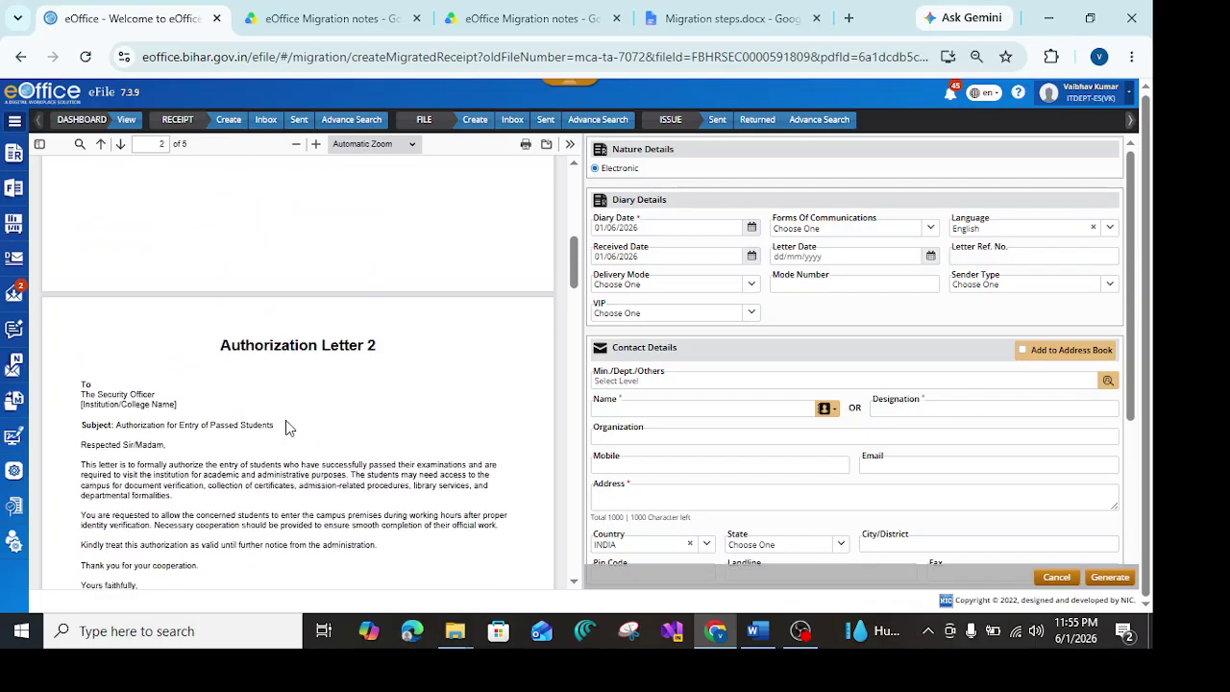
{"action": "scroll", "coordinate": [287, 427], "scroll_direction": "down", "scroll_amount": 6}
{"action": "scroll", "coordinate": [234, 412], "scroll_direction": "up", "scroll_amount": 10}
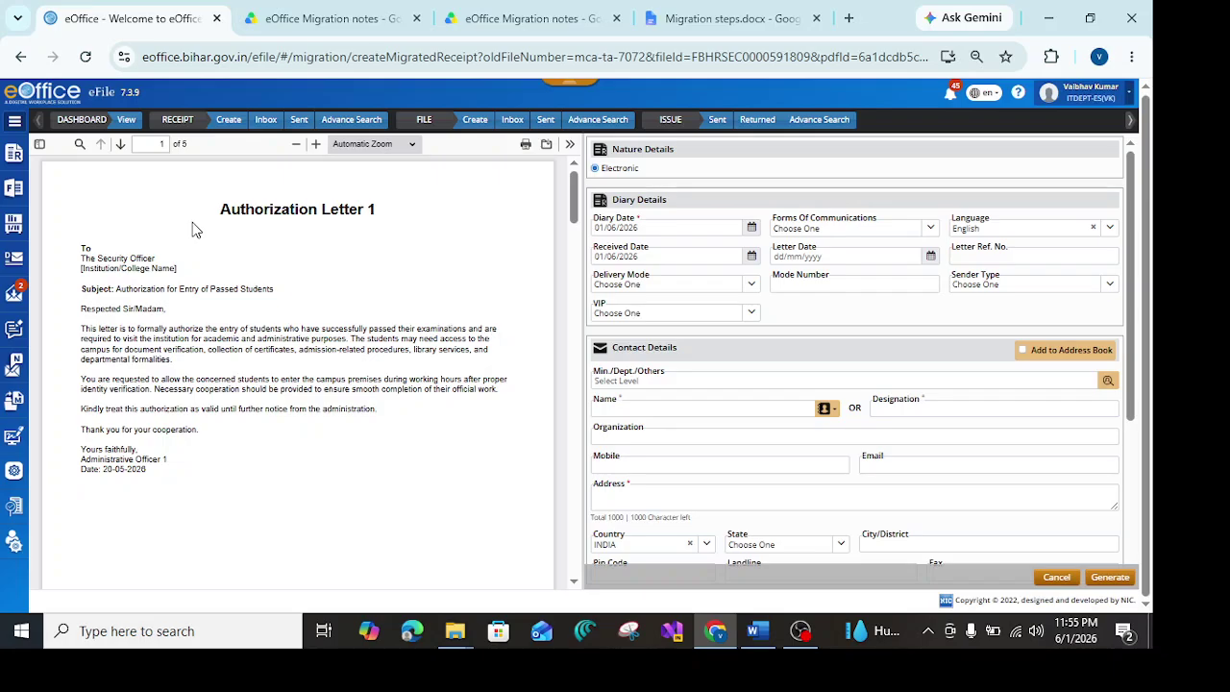
{"action": "scroll", "coordinate": [236, 327], "scroll_direction": "down", "scroll_amount": 5}
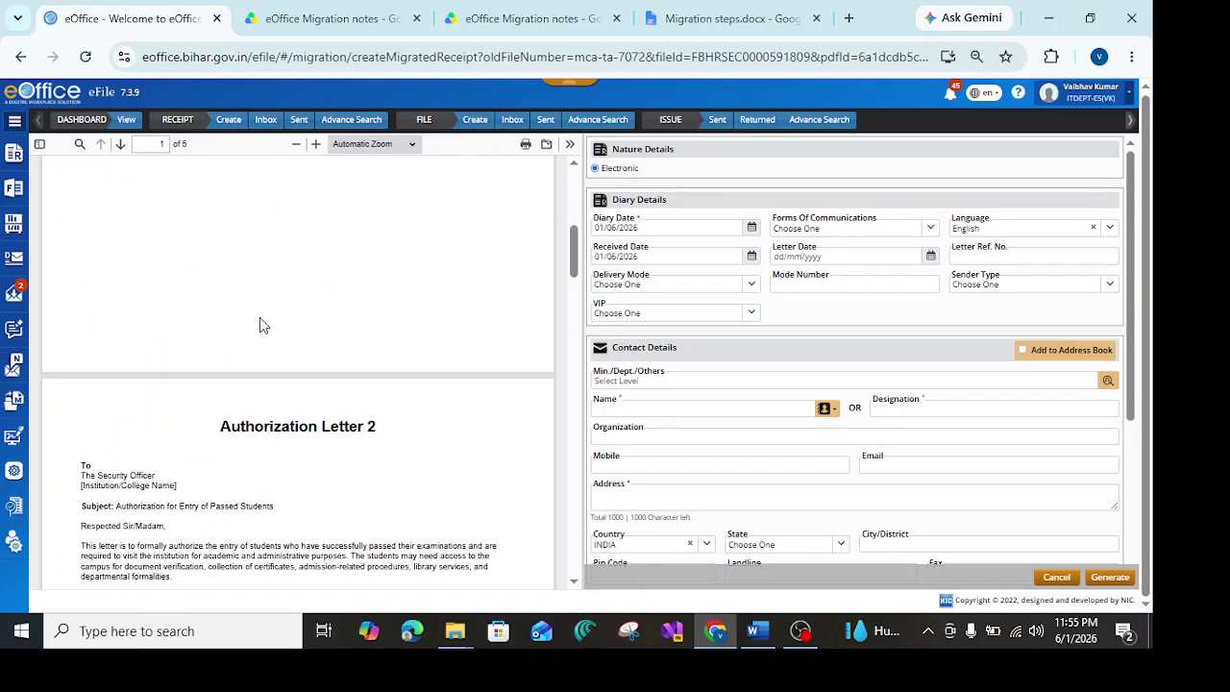
{"action": "scroll", "coordinate": [260, 325], "scroll_direction": "up", "scroll_amount": 5}
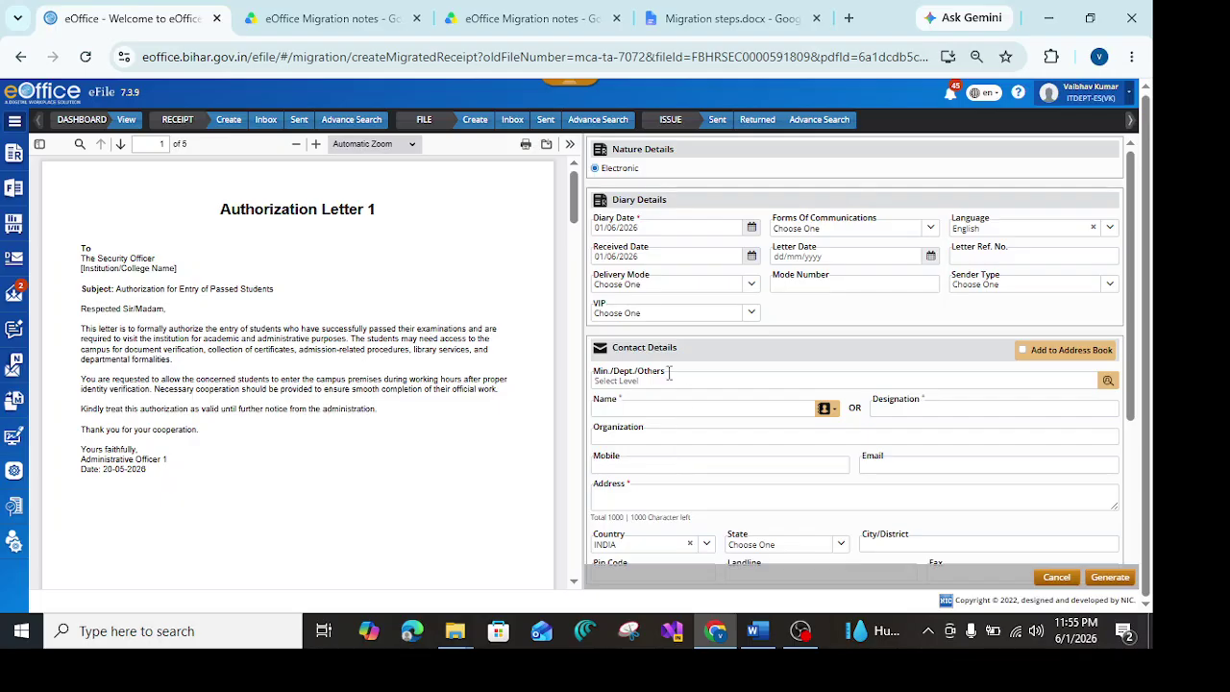
- Enter AO-1 as the sender's designation and patna as the address in the contact details of receipt-01.pdf
{"action": "left_click", "coordinate": [635, 410]}
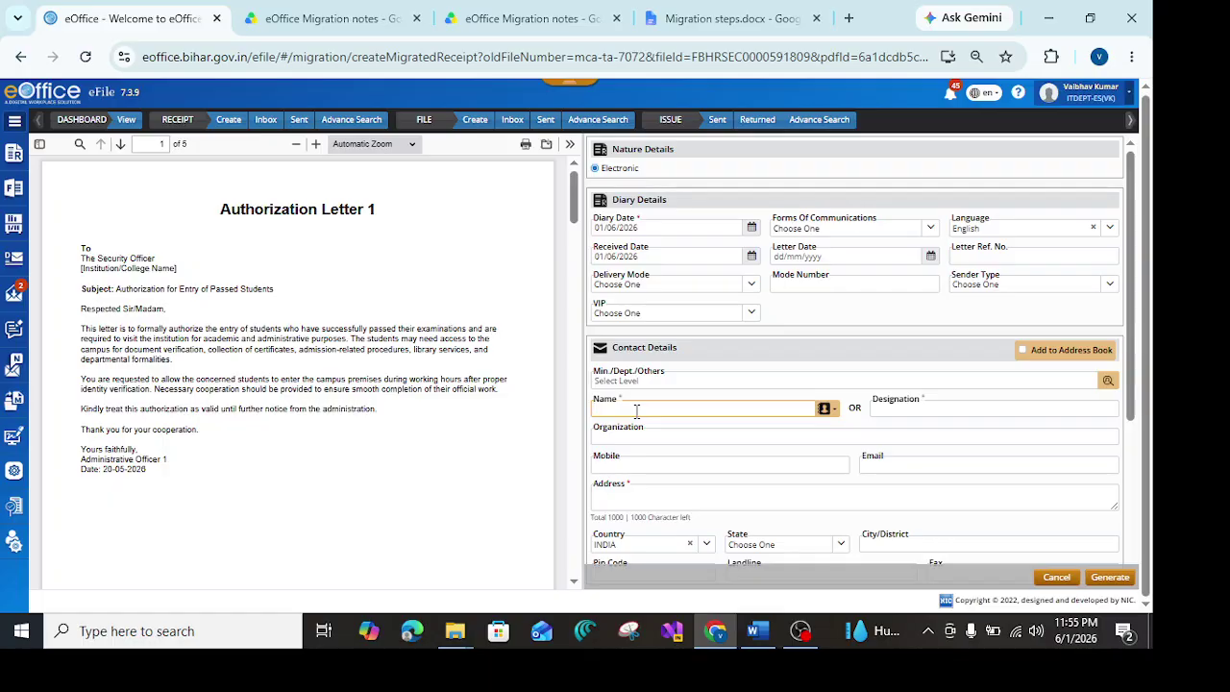
{"action": "left_click", "coordinate": [905, 411]}
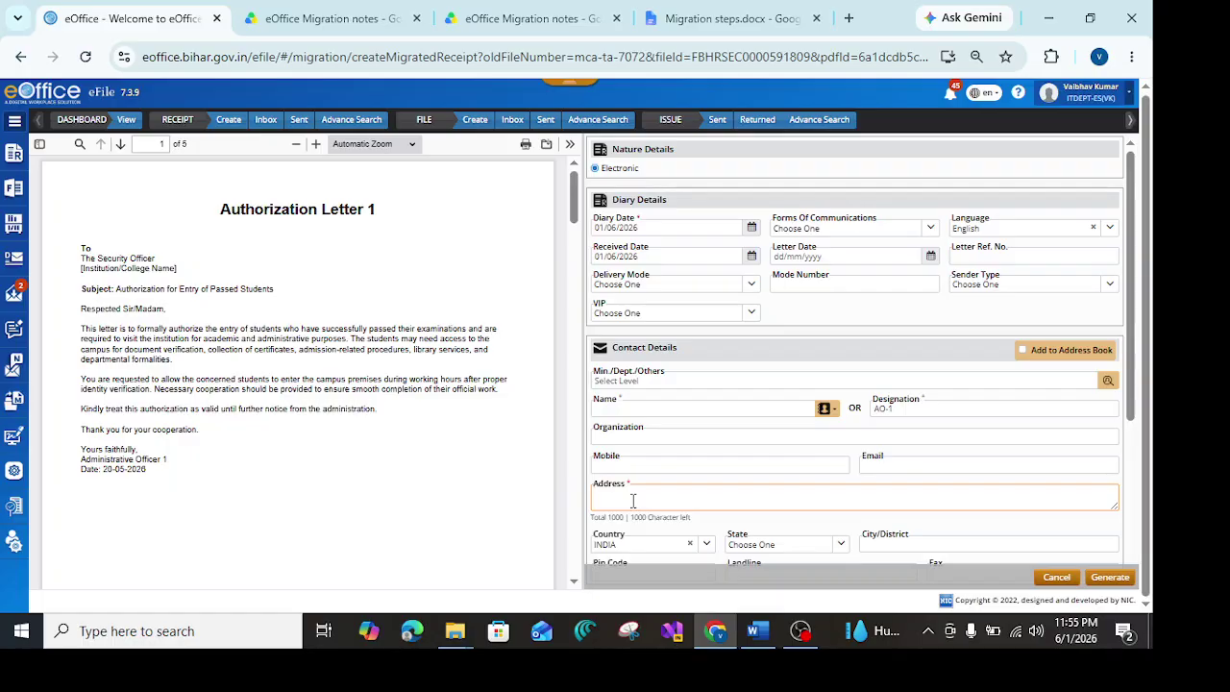
{"action": "type", "text": "patna"}
- Enter "Aurthorization of entry of passed students" as the receipt's subject
{"action": "scroll", "coordinate": [742, 375], "scroll_direction": "down", "scroll_amount": 3}
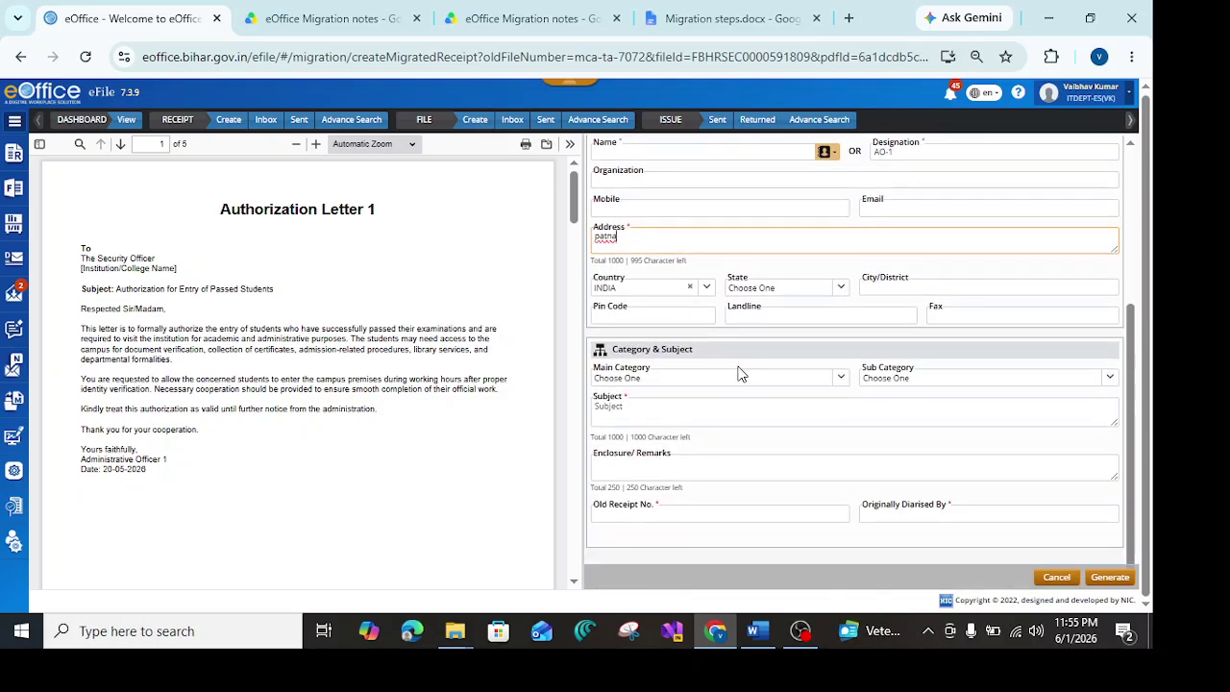
{"action": "left_click", "coordinate": [656, 415]}
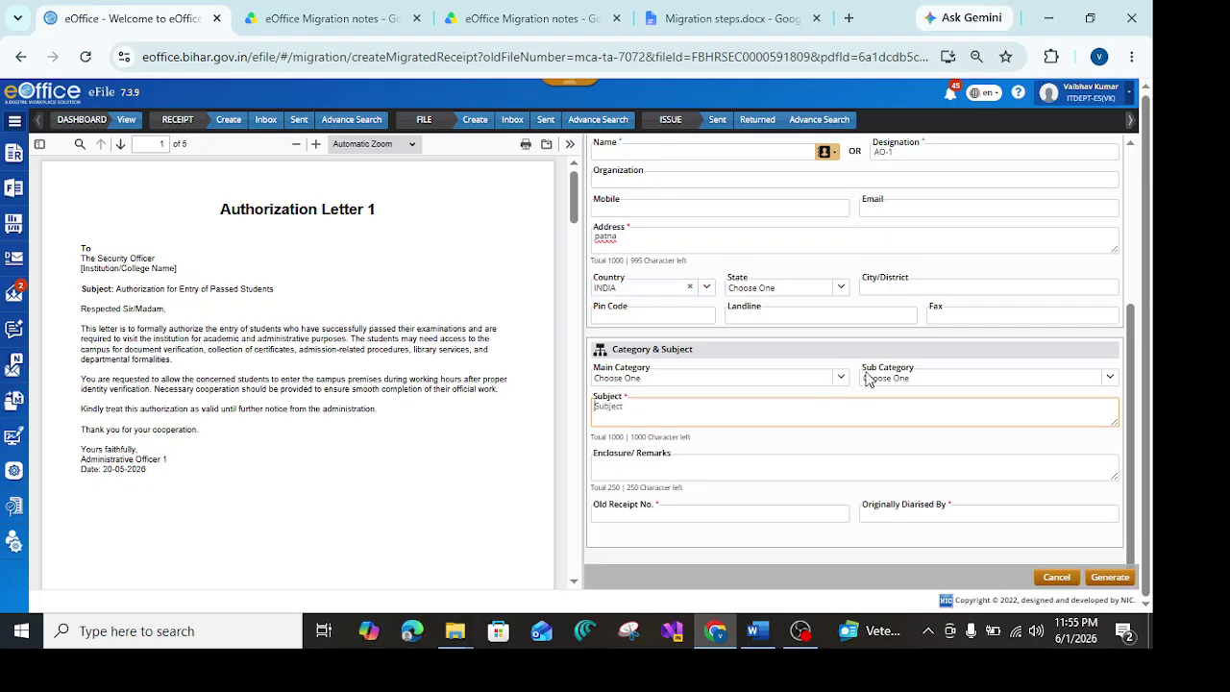
{"action": "type", "text": "Aurthor"}
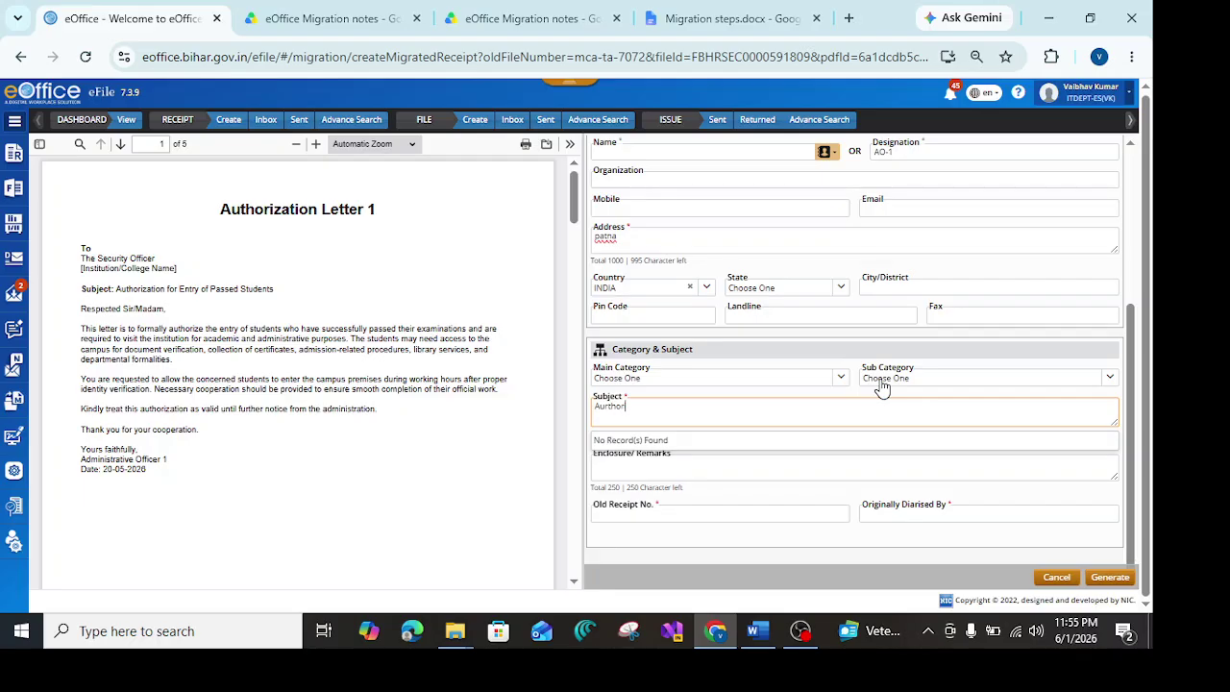
{"action": "type", "text": "ization of entry of passed students"}
{"action": "left_click", "coordinate": [723, 449]}
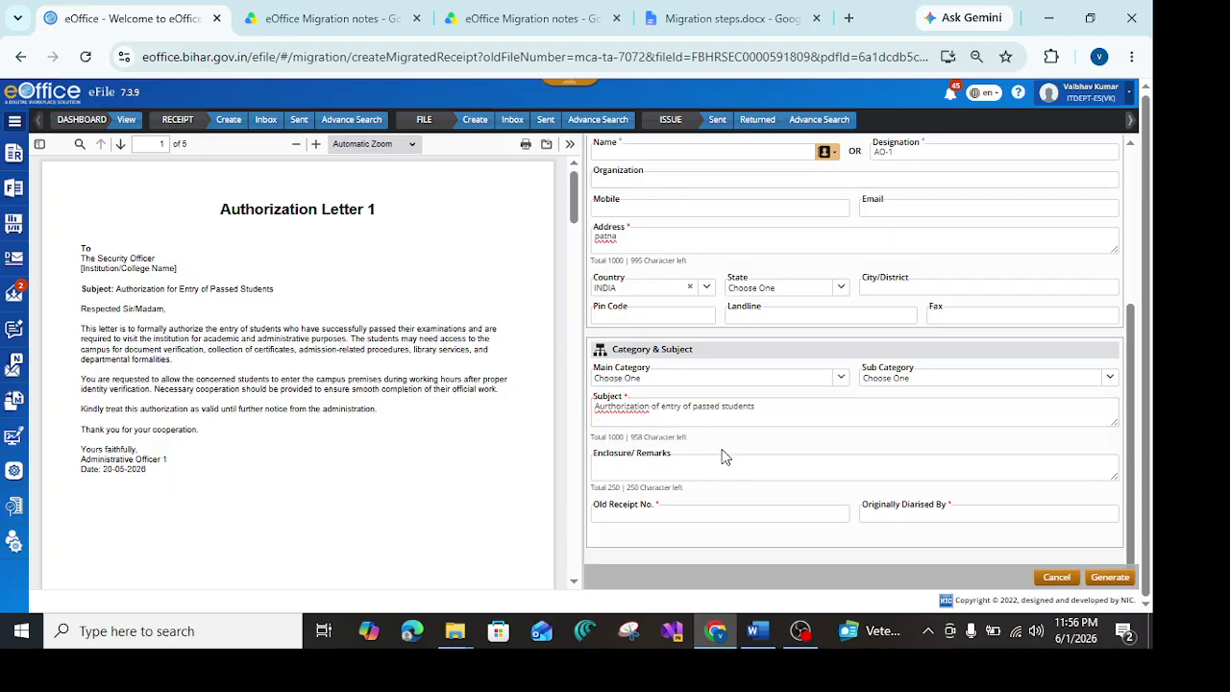
- Set the old receipt number to 456, fill in the original diarist's name and generate the receipt
{"action": "left_click", "coordinate": [716, 517]}
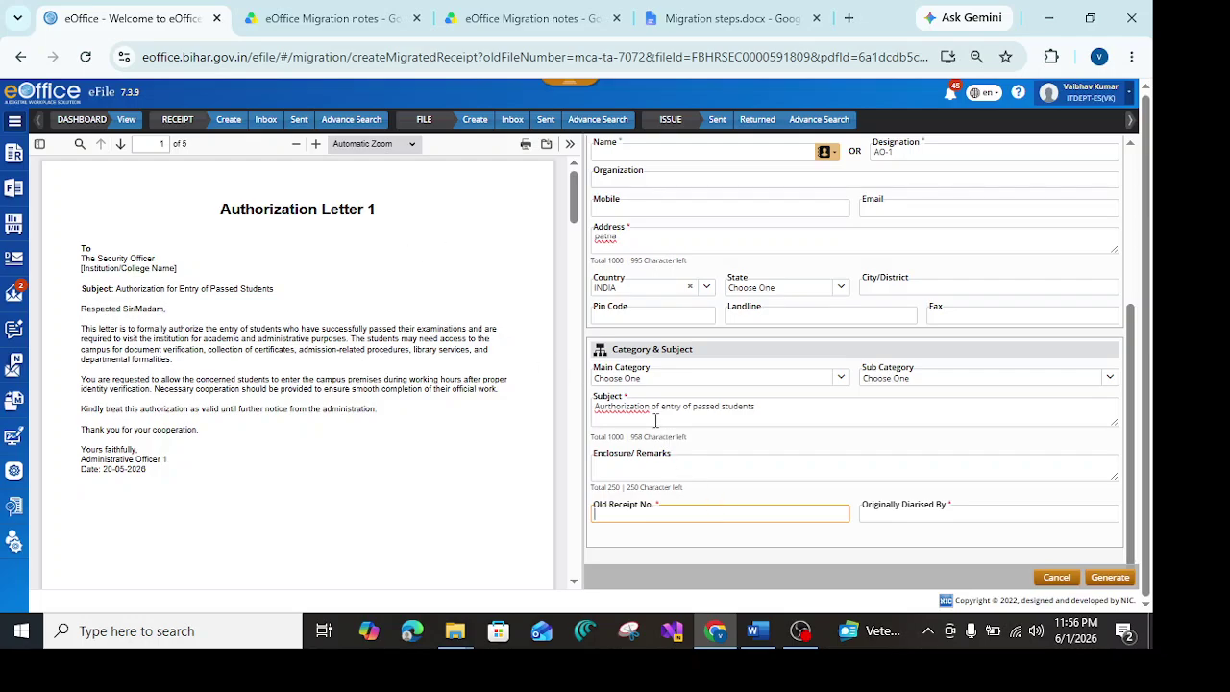
{"action": "type", "text": "456"}
{"action": "left_click", "coordinate": [891, 515]}
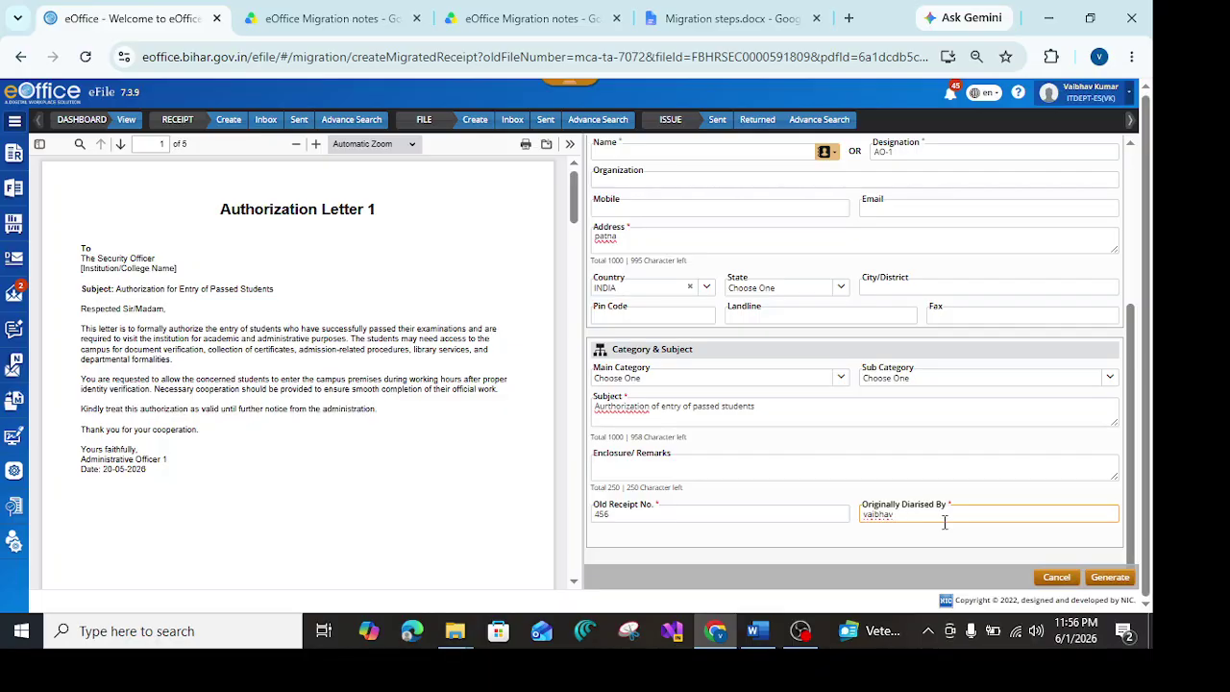
{"action": "left_click", "coordinate": [1108, 577]}
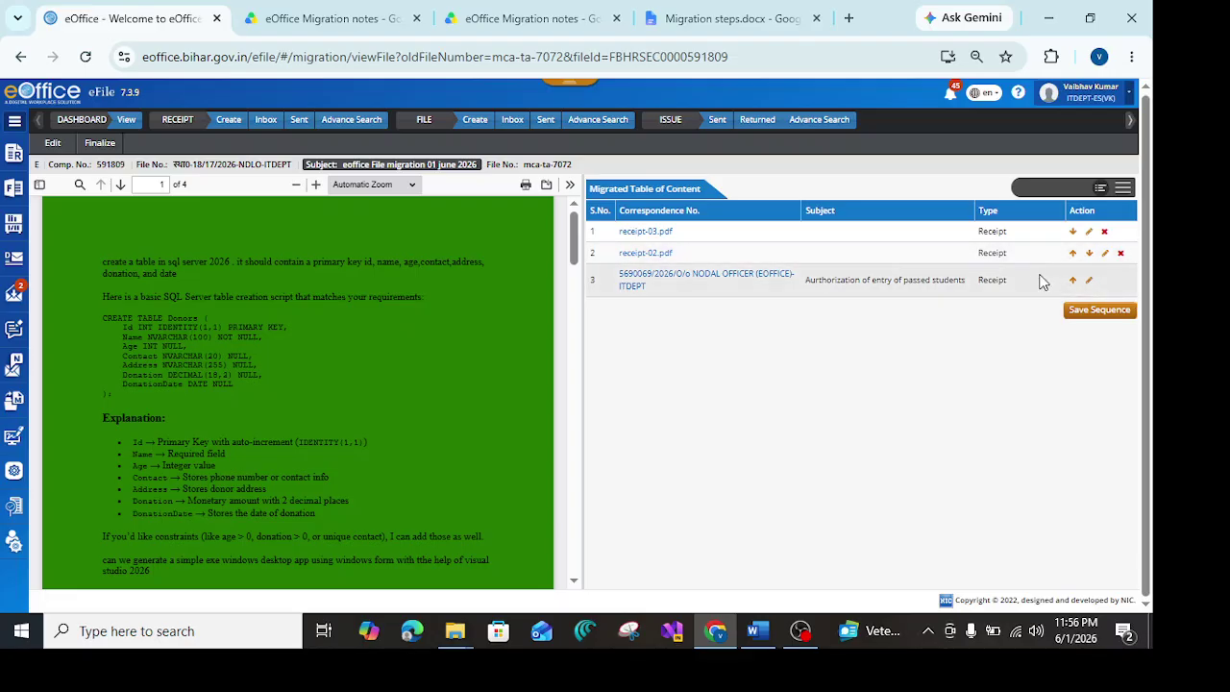
- Open receipt-02.pdf for entering its receipt details and enter the sender name Applicant 1 and the address patna
{"action": "left_click", "coordinate": [1103, 254]}
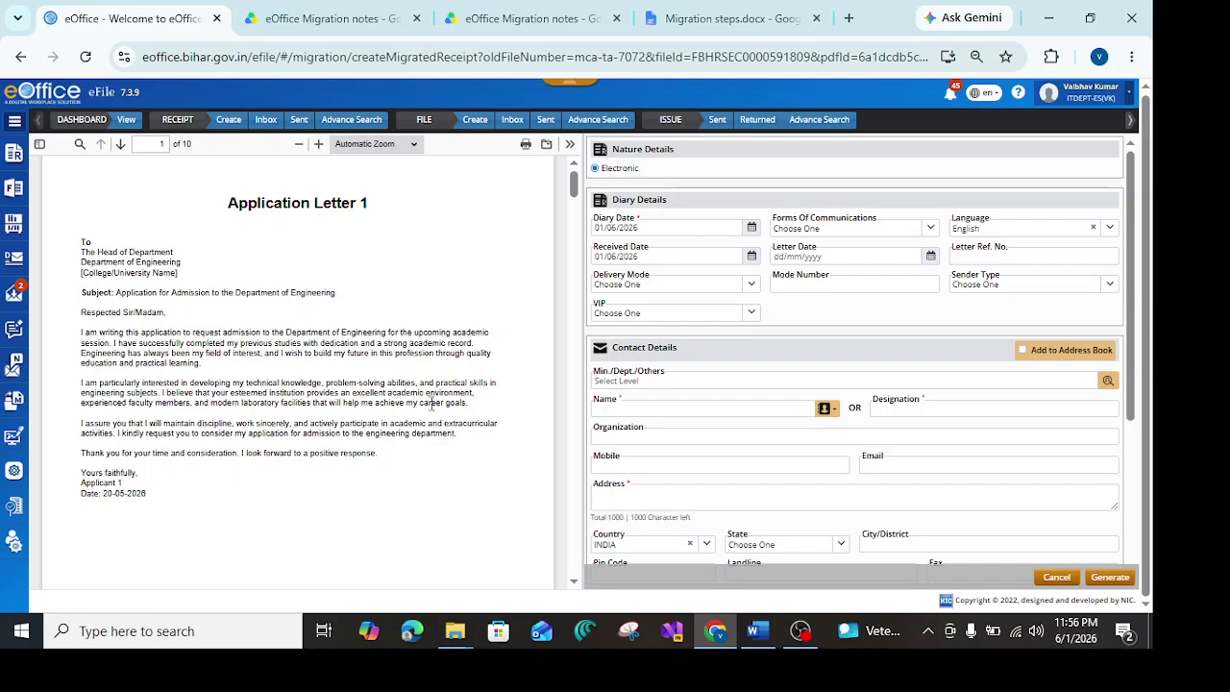
{"action": "left_click", "coordinate": [718, 411]}
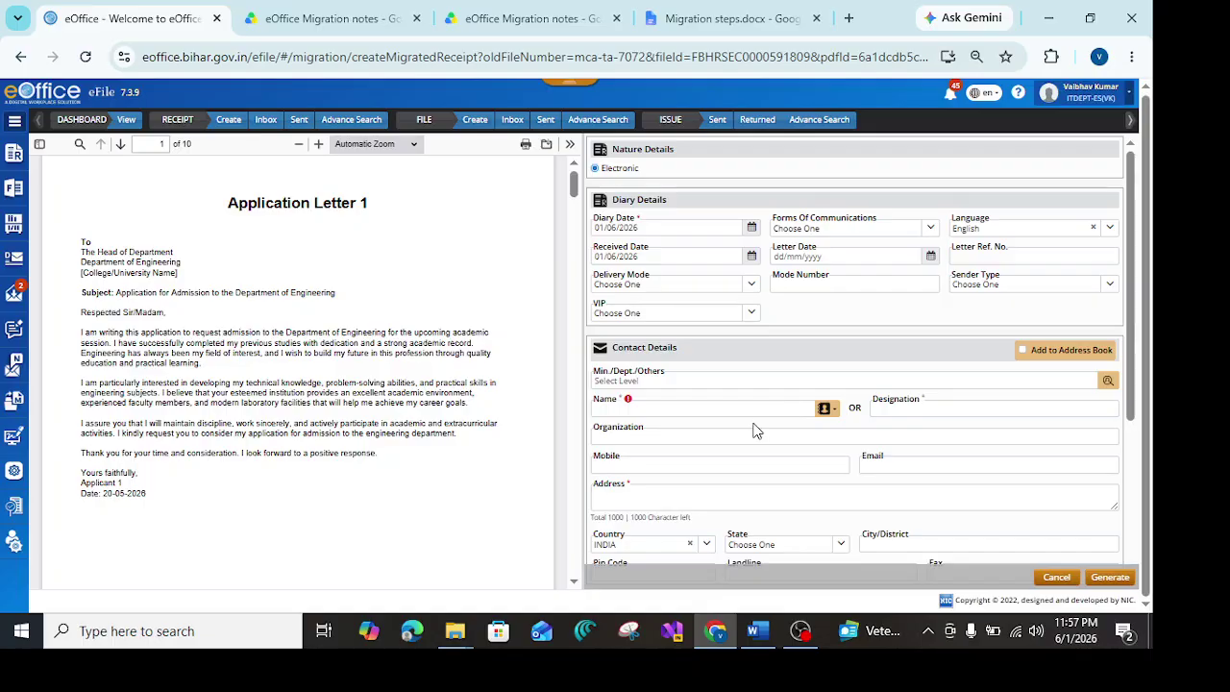
{"action": "left_click", "coordinate": [713, 410]}
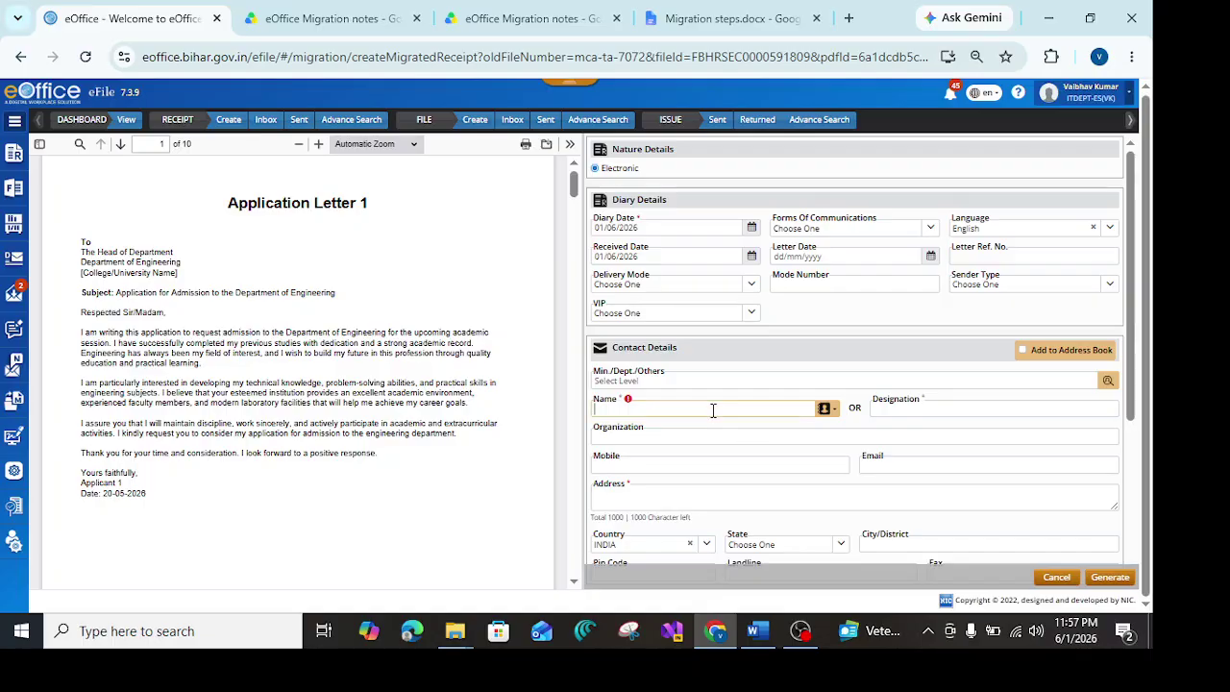
{"action": "type", "text": "Ap"}
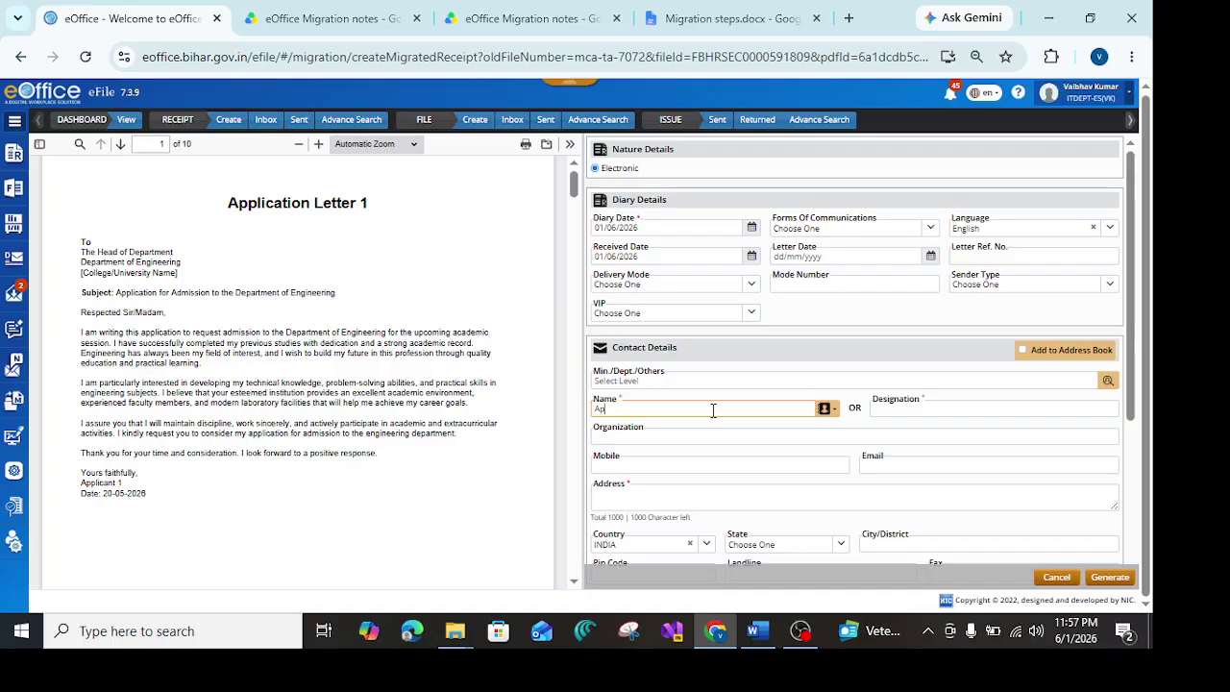
{"action": "type", "text": "pl"}
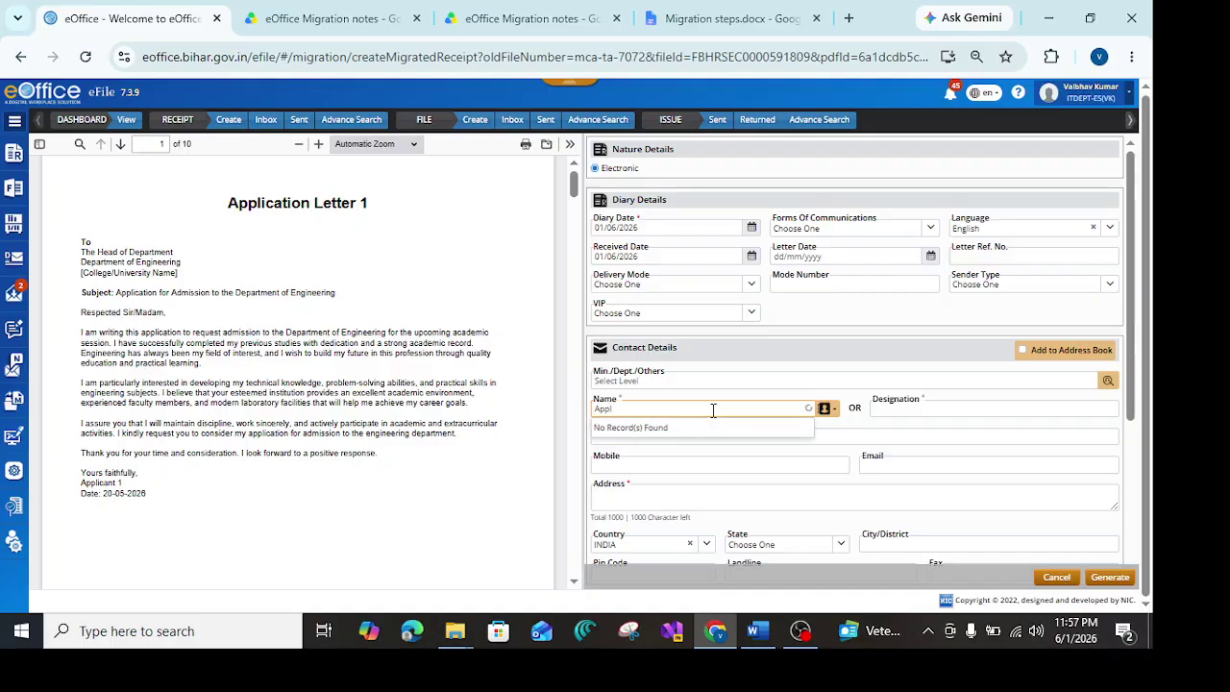
{"action": "type", "text": "icant 1"}
{"action": "scroll", "coordinate": [720, 437], "scroll_direction": "down", "scroll_amount": 2}
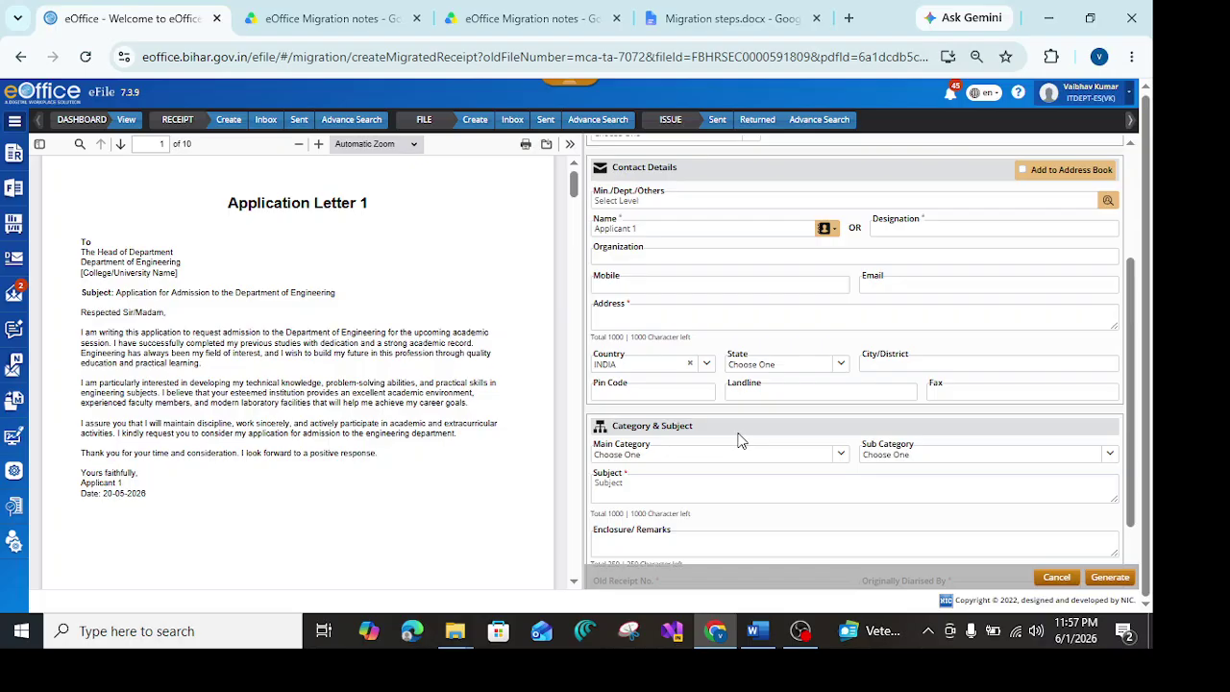
{"action": "left_click", "coordinate": [652, 311]}
{"action": "type", "text": "Pa"}
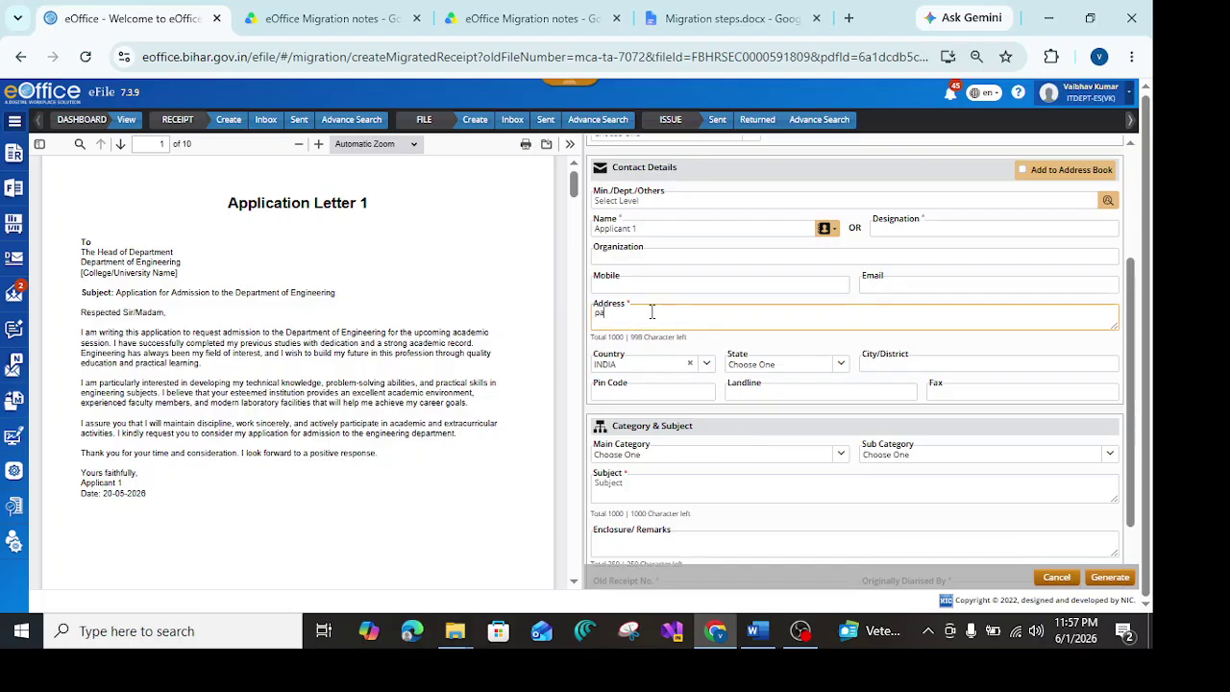
{"action": "type", "text": "tna"}
- Enter "application for admission in dept of engineering" as the subject of the application letter's receipt
{"action": "left_click", "coordinate": [618, 491]}
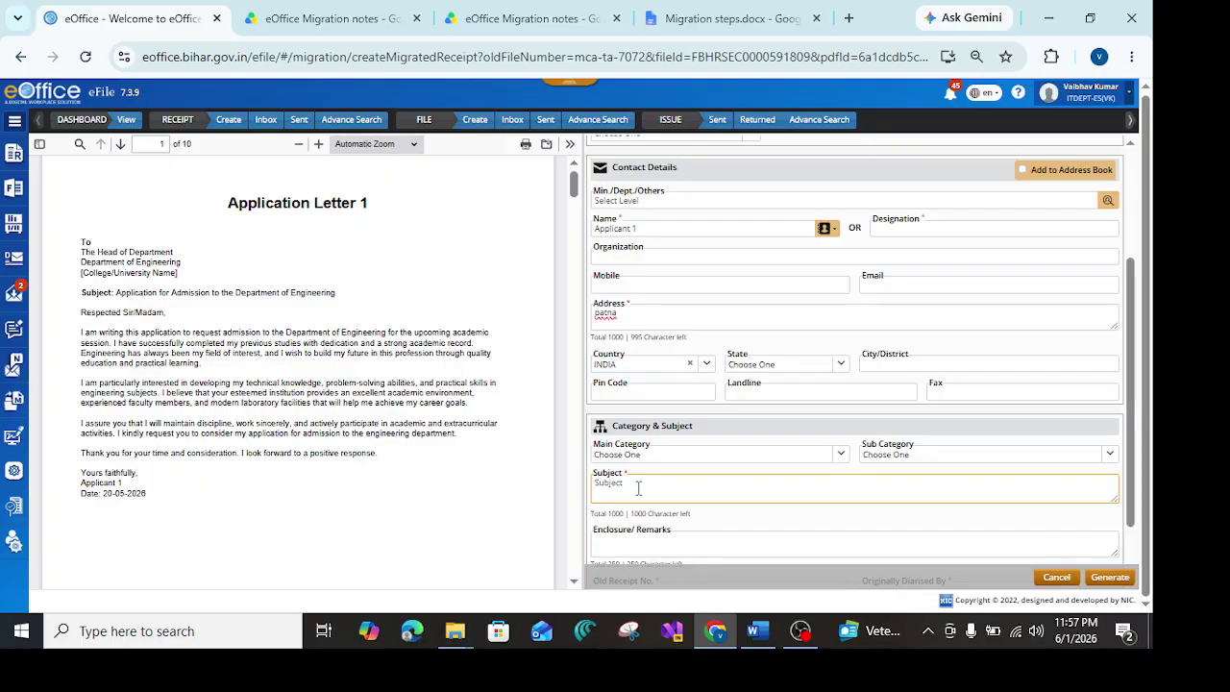
{"action": "type", "text": "Applicationfor "}
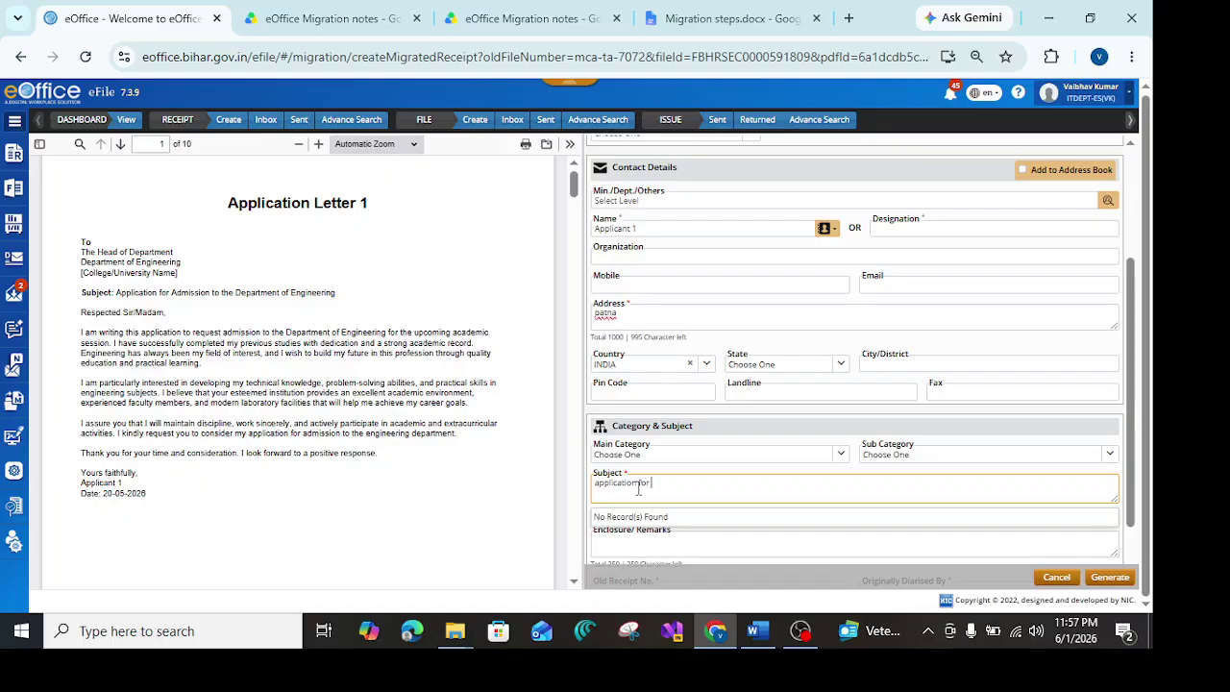
{"action": "type", "text": "adm"}
{"action": "type", "text": "ission"}
{"action": "type", "text": " in"}
{"action": "type", "text": " dep"}
{"action": "type", "text": "t c"}
{"action": "type", "text": "f engin"}
{"action": "type", "text": "ee"}
{"action": "type", "text": "ring"}
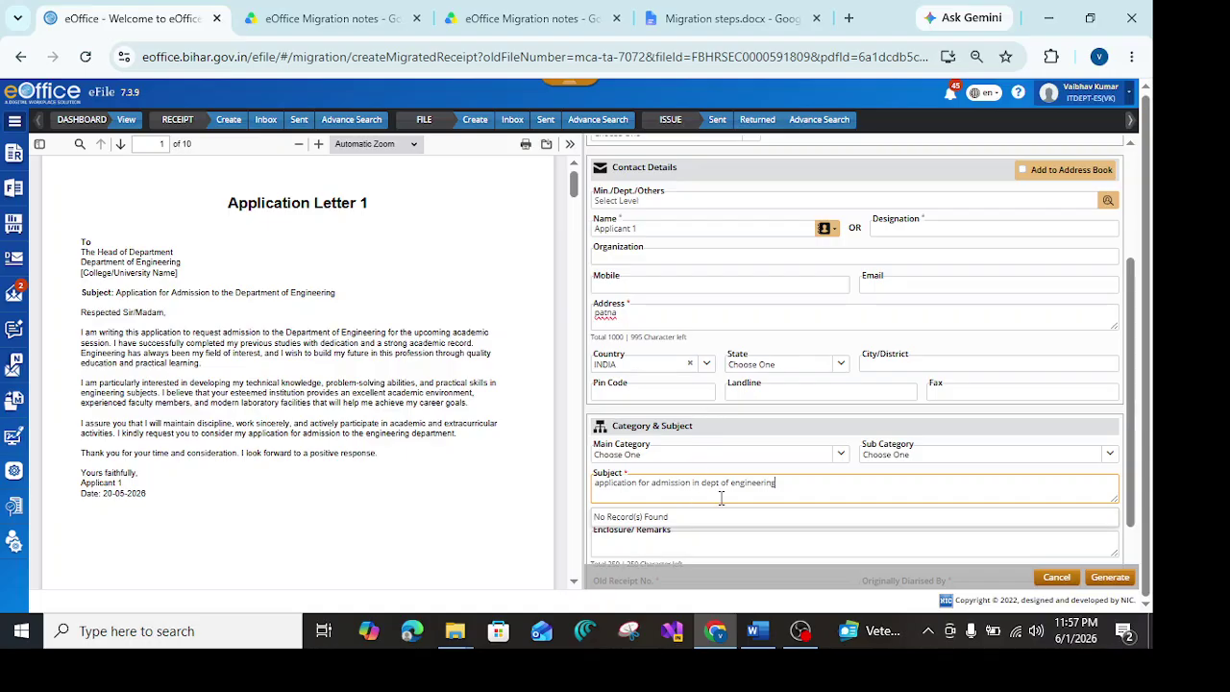
{"action": "scroll", "coordinate": [686, 453], "scroll_direction": "down", "scroll_amount": 1}
{"action": "left_click", "coordinate": [686, 442]}
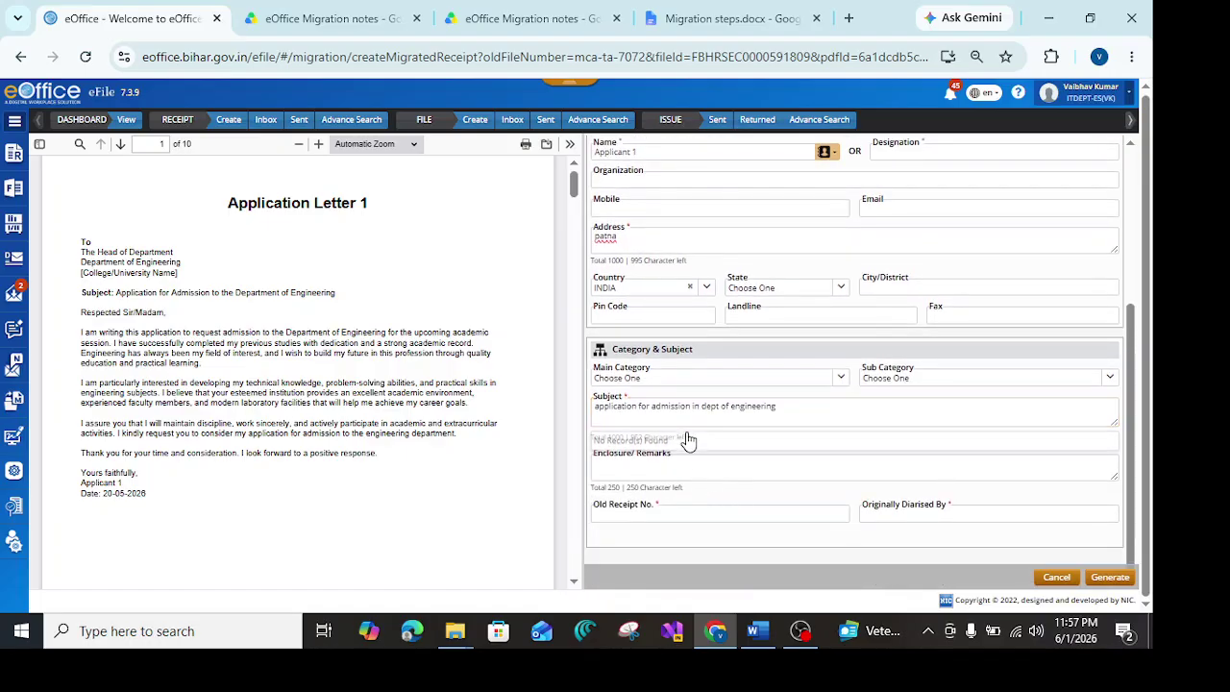
- Set the old receipt number to 78, fill in the original diarist's name and generate the application letter's receipt
{"action": "left_click", "coordinate": [647, 510]}
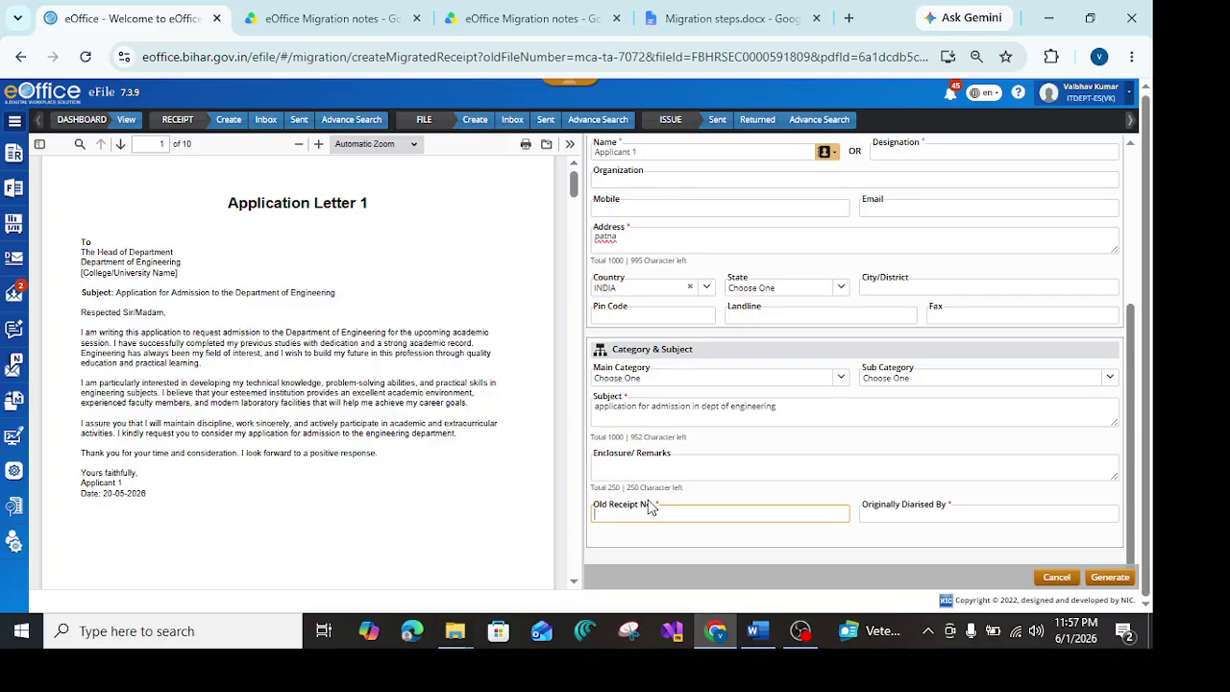
{"action": "type", "text": "78"}
{"action": "left_click", "coordinate": [946, 515]}
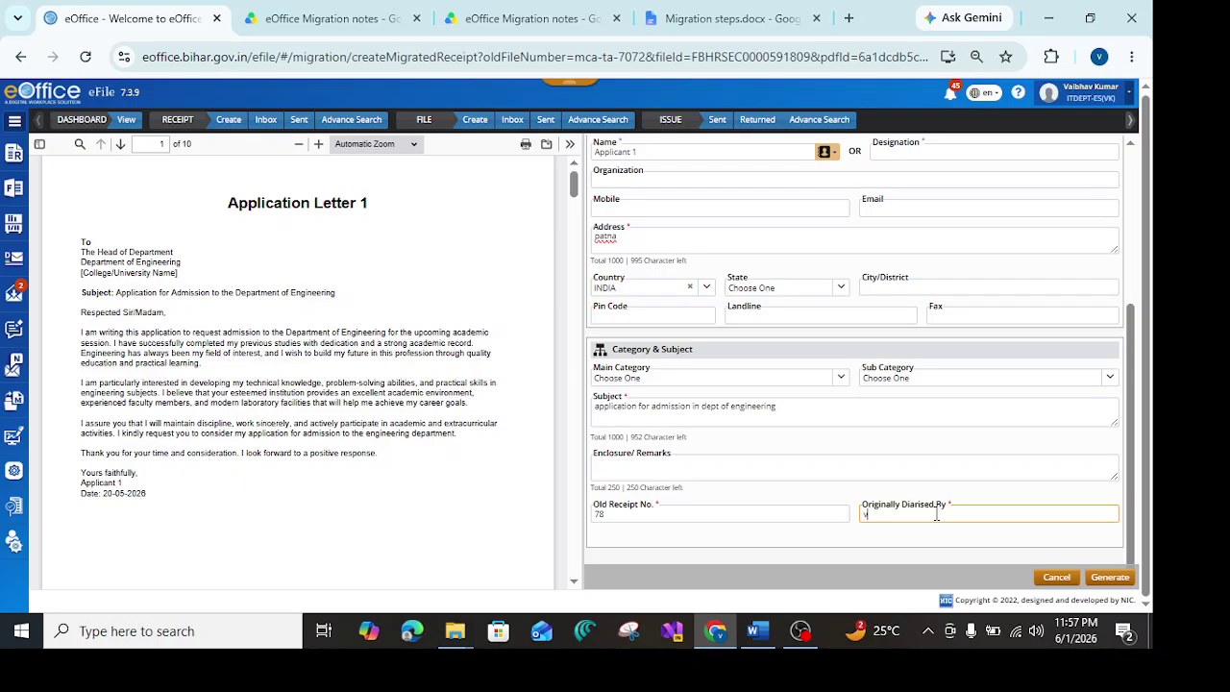
{"action": "type", "text": "va"}
{"action": "left_click", "coordinate": [961, 546]}
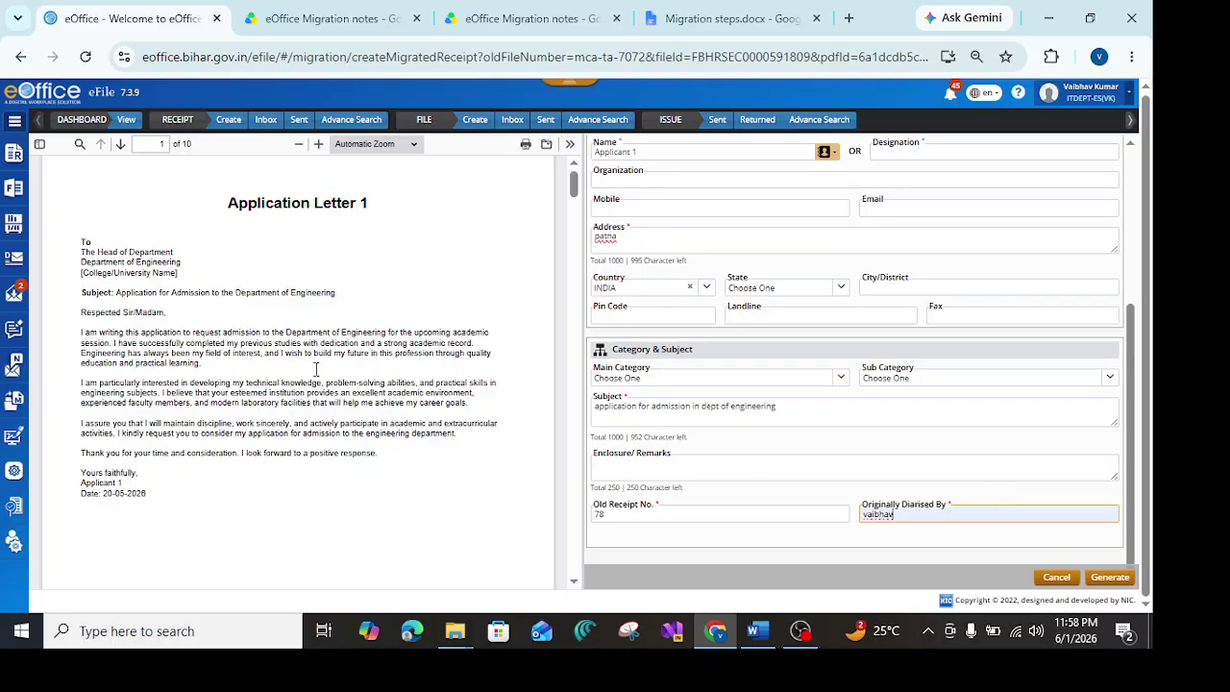
{"action": "scroll", "coordinate": [213, 295], "scroll_direction": "down", "scroll_amount": 3}
{"action": "scroll", "coordinate": [216, 278], "scroll_direction": "down", "scroll_amount": 2}
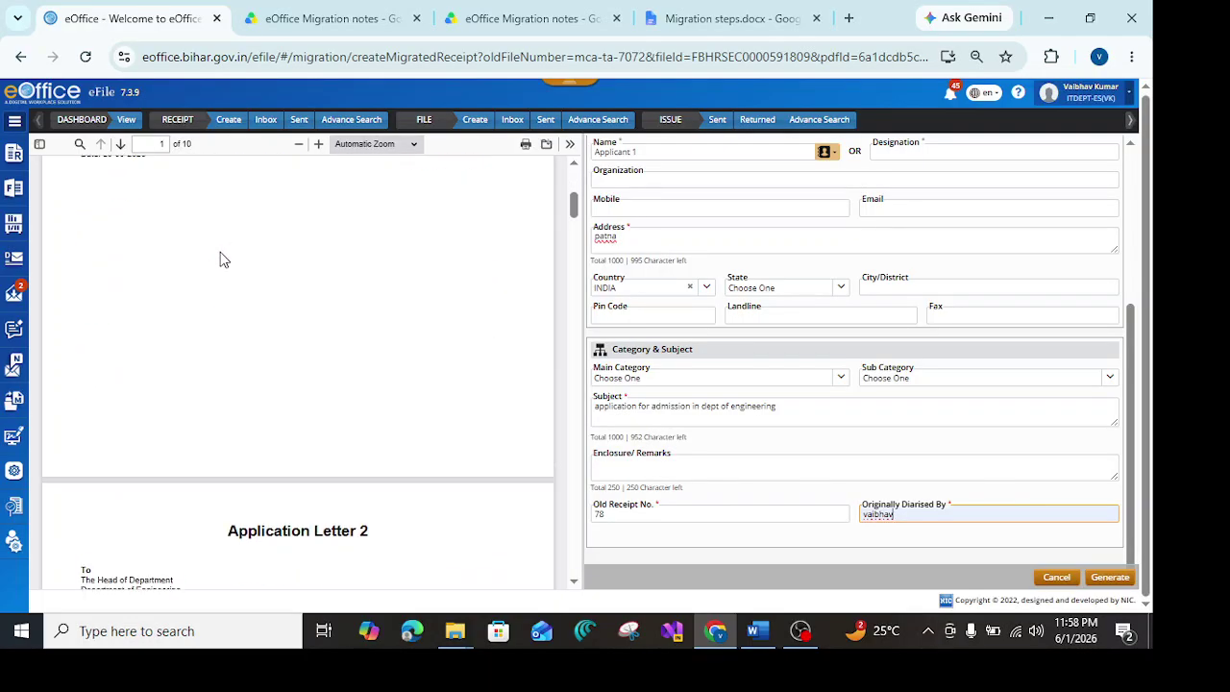
{"action": "scroll", "coordinate": [220, 258], "scroll_direction": "up", "scroll_amount": 5}
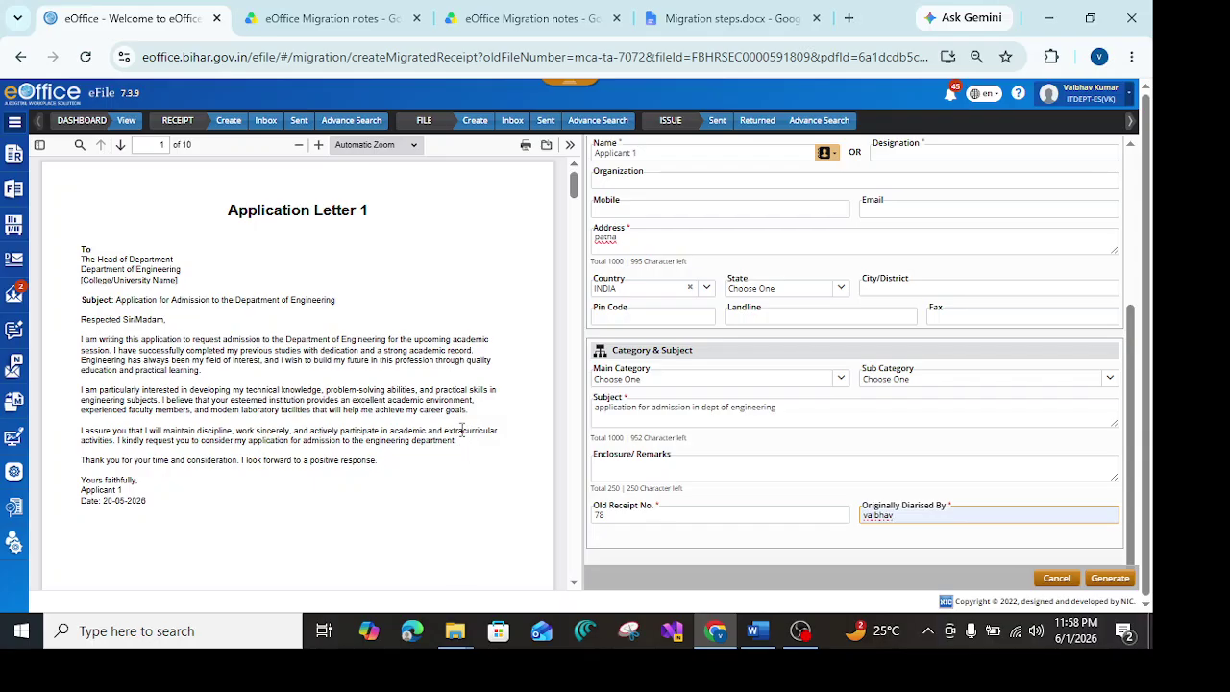
{"action": "left_click", "coordinate": [1109, 579]}
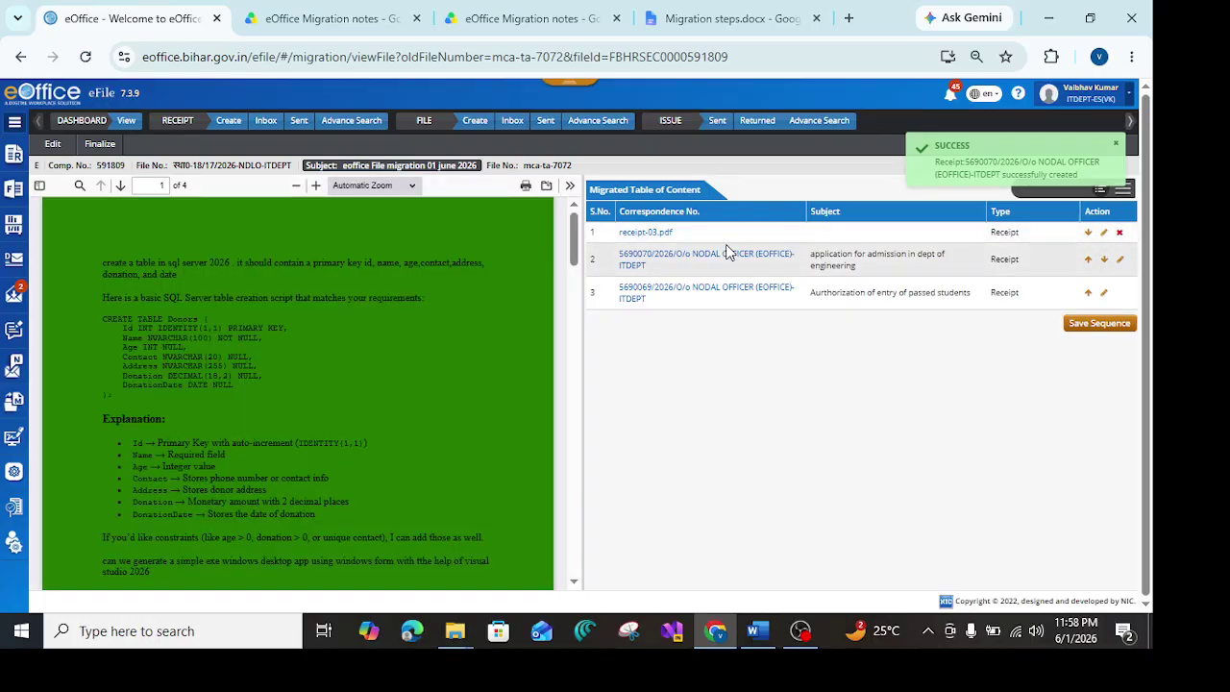
- Open receipt-03.pdf for entering its receipt details and enter the designation "selection comm member 1" and the address patna
{"action": "left_click", "coordinate": [1105, 236]}
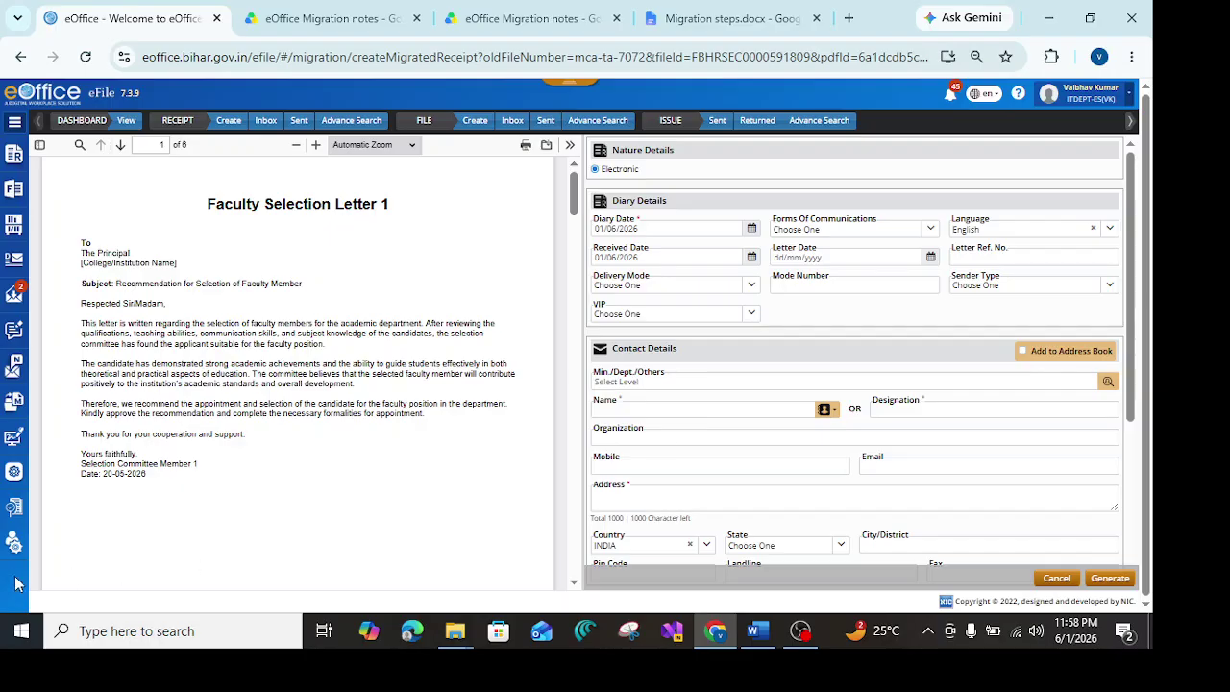
{"action": "left_click", "coordinate": [975, 413]}
{"action": "type", "text": "selection"}
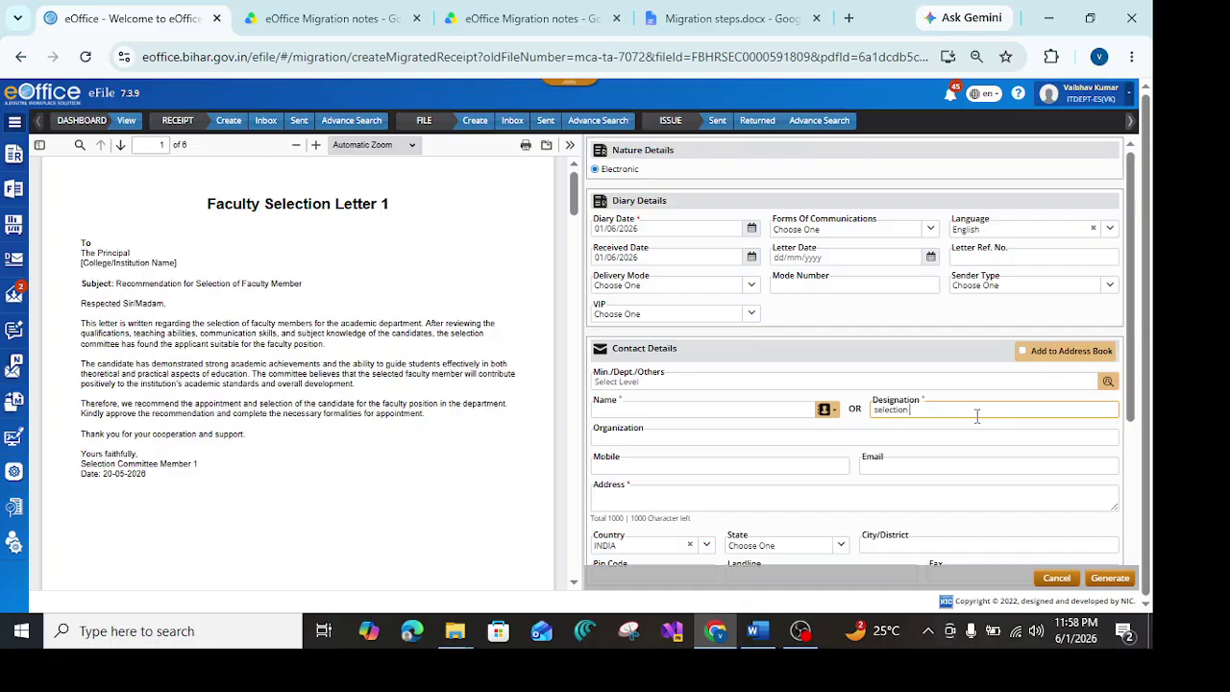
{"action": "type", "text": "comm member 1"}
{"action": "left_click", "coordinate": [659, 502]}
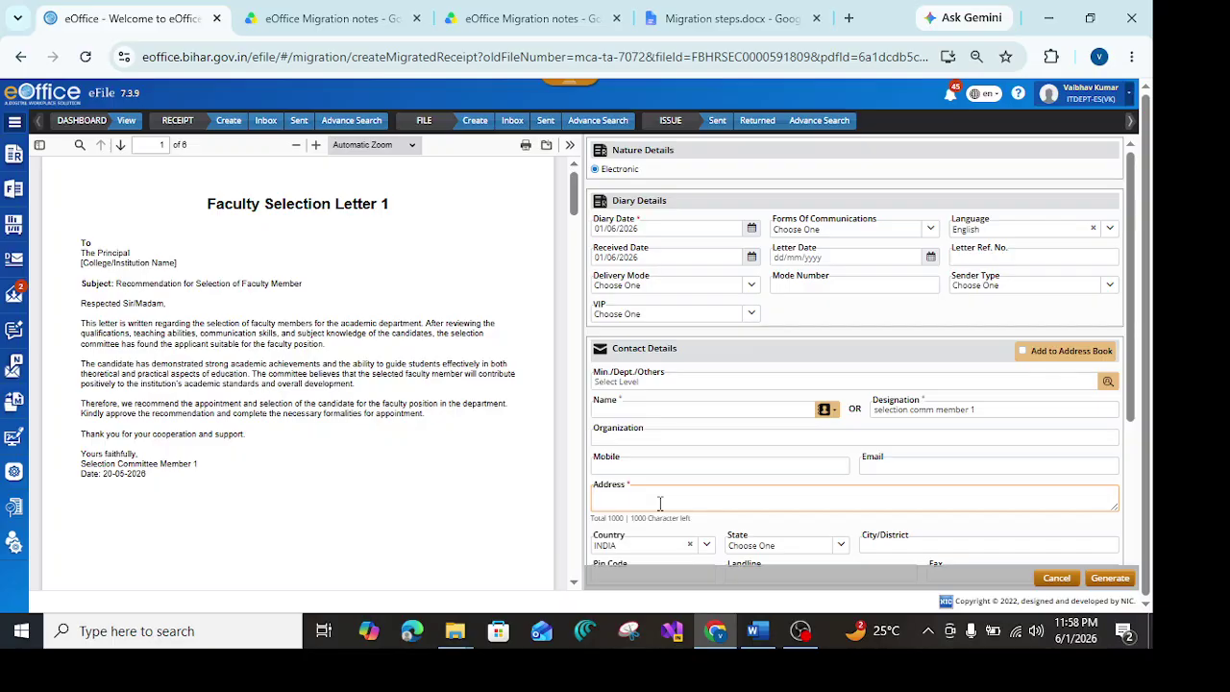
{"action": "type", "text": "patna"}
- Enter "recommendation for selection of faculty member" as the subject of the faculty selection letter's receipt
{"action": "scroll", "coordinate": [695, 511], "scroll_direction": "down", "scroll_amount": 2}
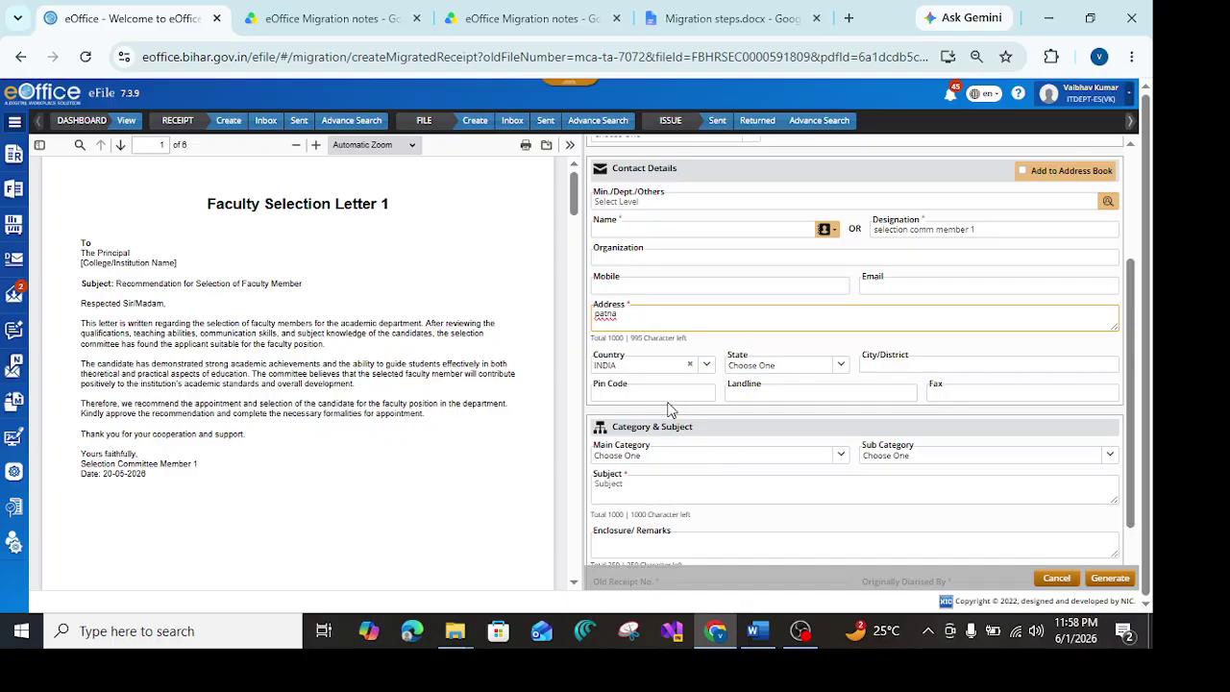
{"action": "scroll", "coordinate": [669, 401], "scroll_direction": "down", "scroll_amount": 1}
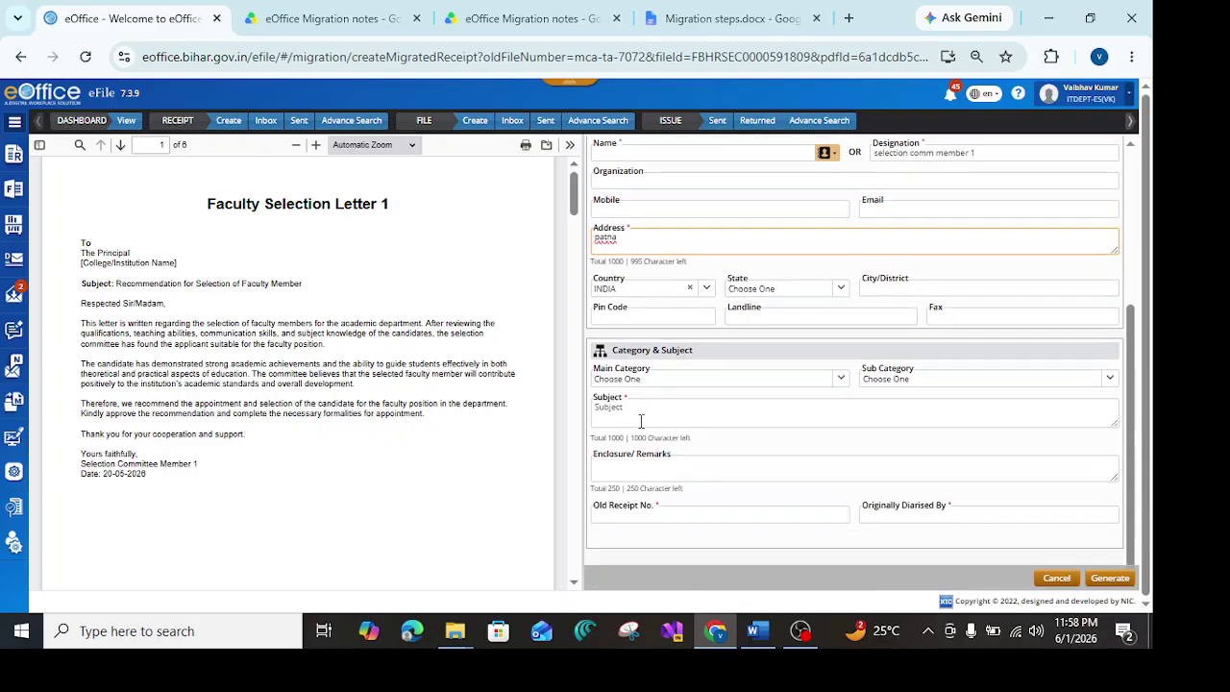
{"action": "left_click", "coordinate": [640, 420]}
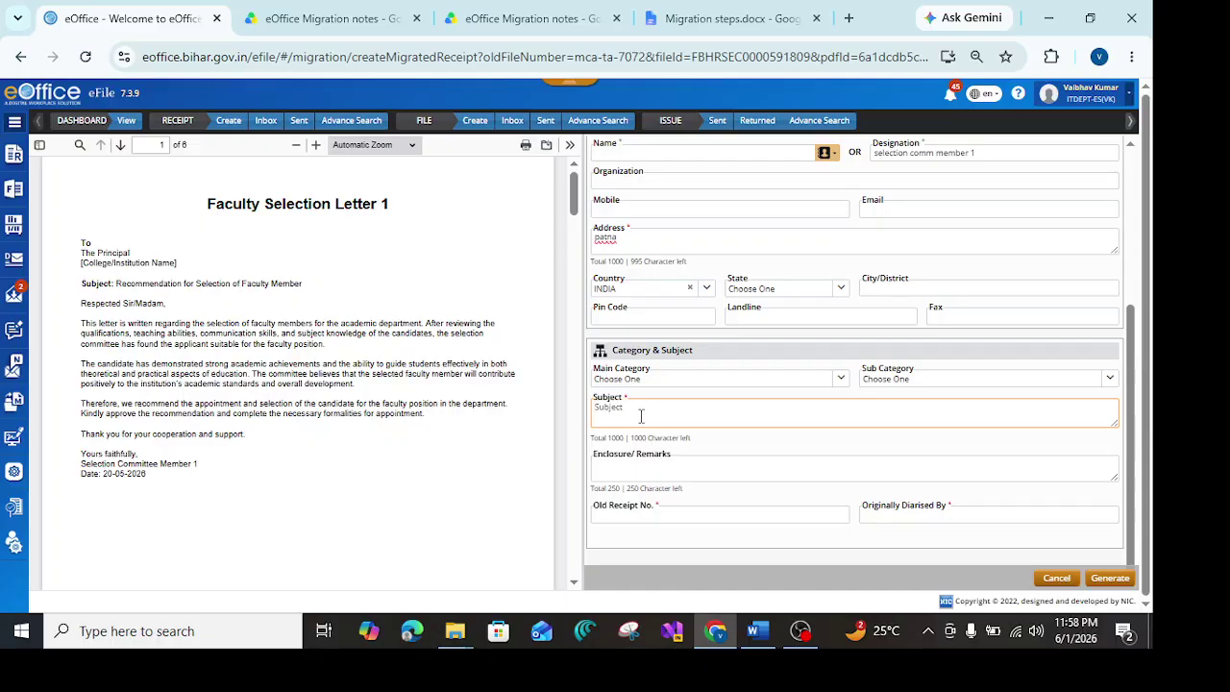
{"action": "type", "text": "rec"}
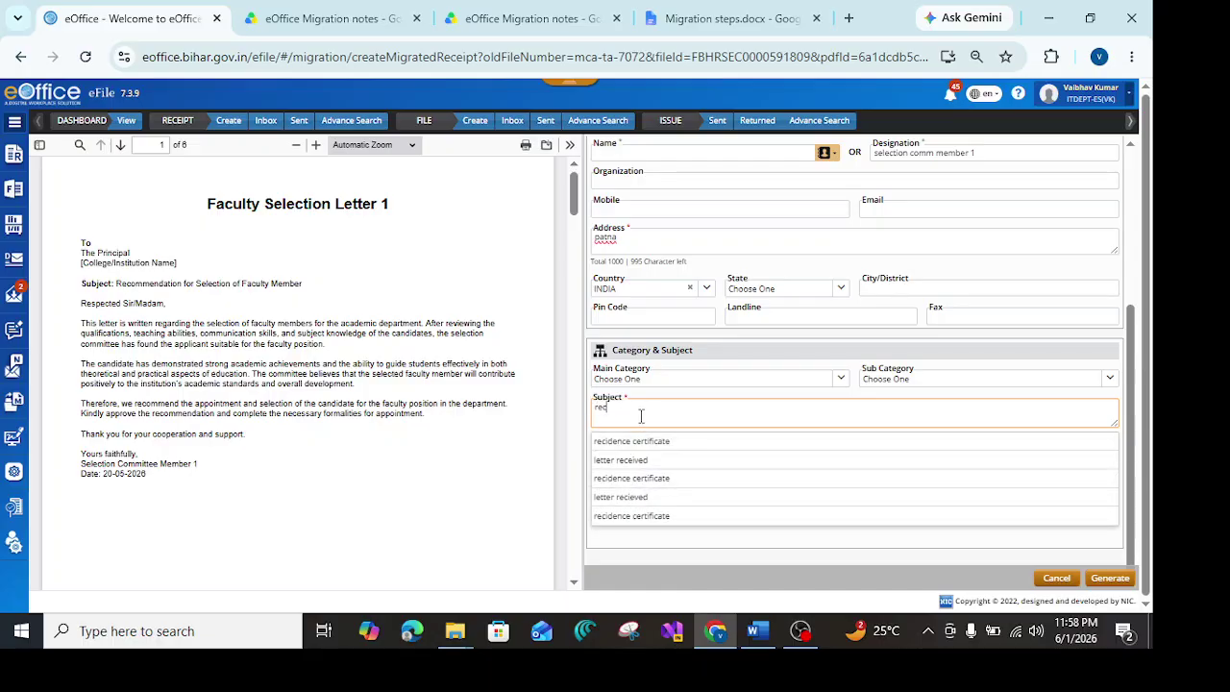
{"action": "type", "text": "om"}
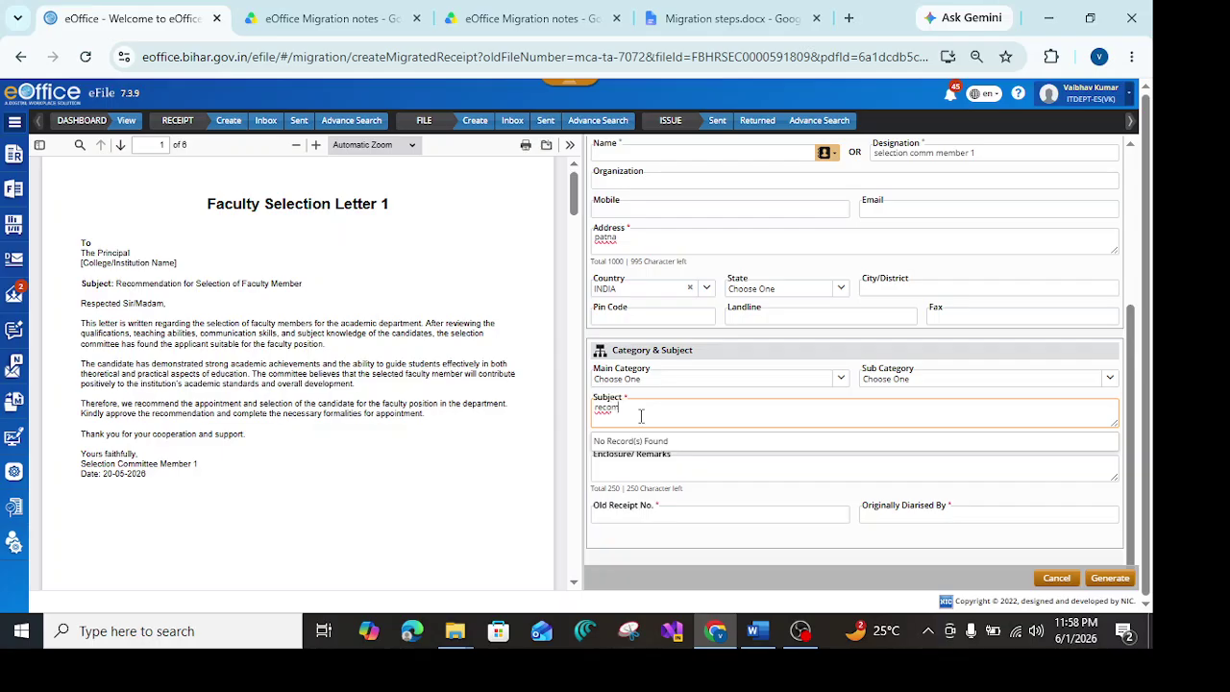
{"action": "type", "text": "mendation for selection"}
{"action": "key", "text": "BackSpace"}
{"action": "type", "text": "lty member"}
{"action": "left_click", "coordinate": [622, 451]}
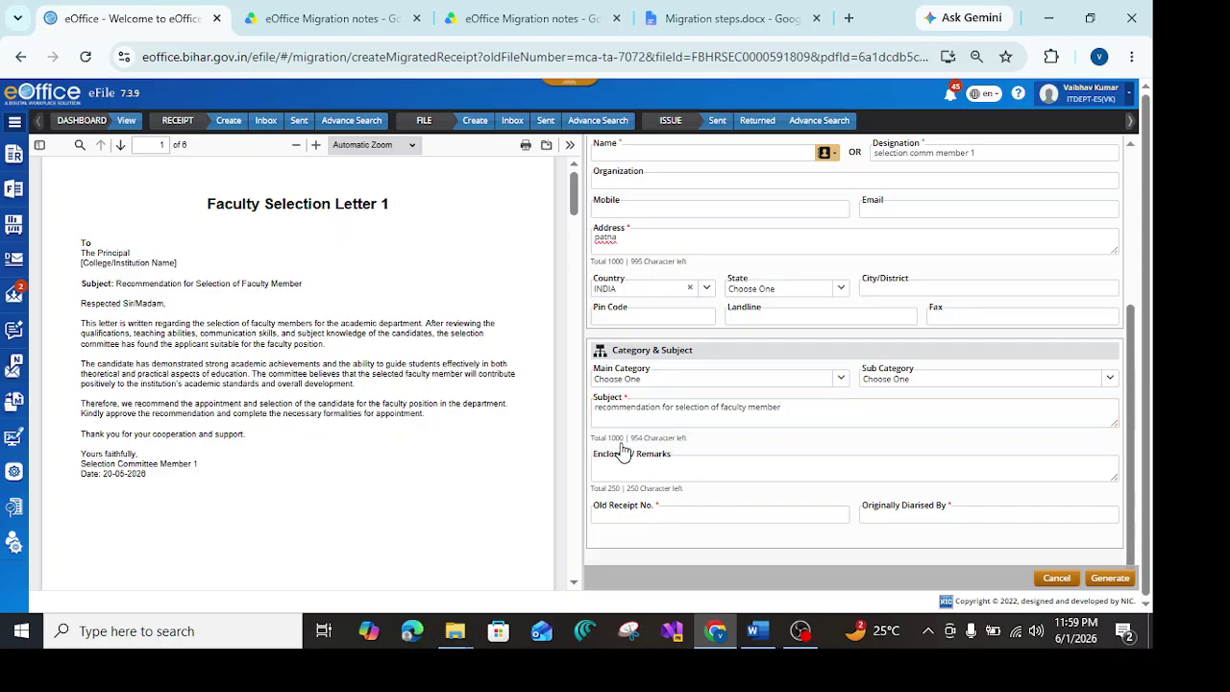
- Set the old receipt number to 14, fill in the original diarist's name and generate the faculty selection letter's receipt
{"action": "left_click", "coordinate": [618, 520]}
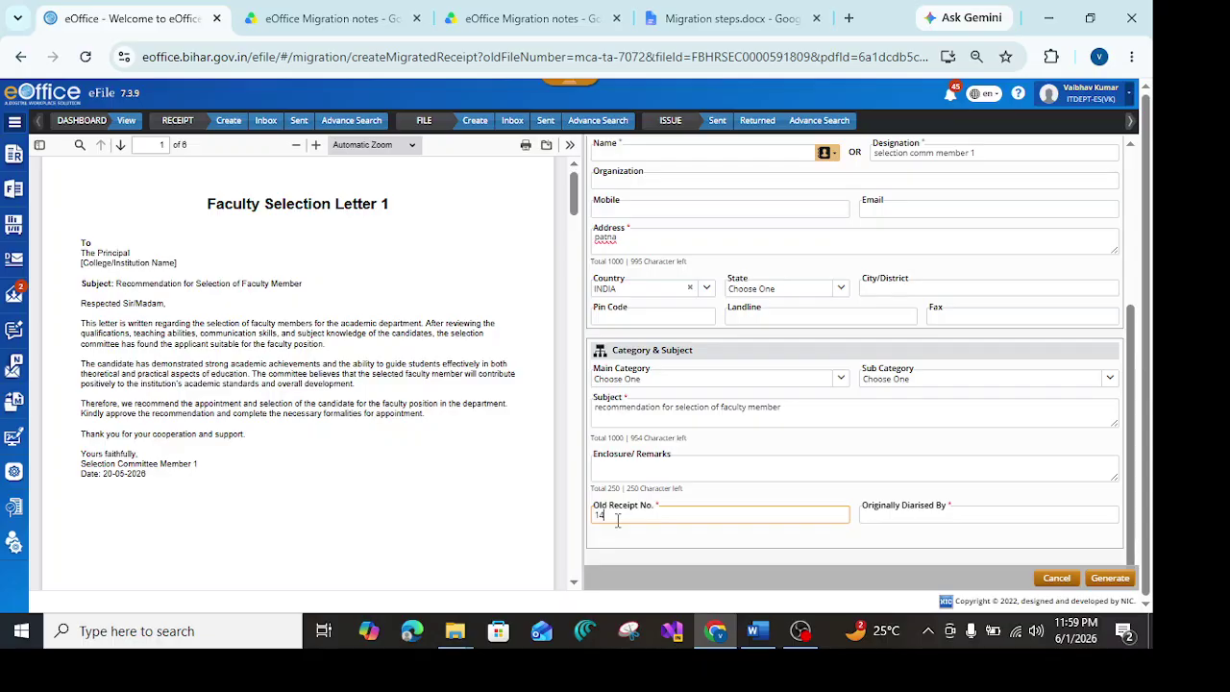
{"action": "left_click", "coordinate": [926, 516]}
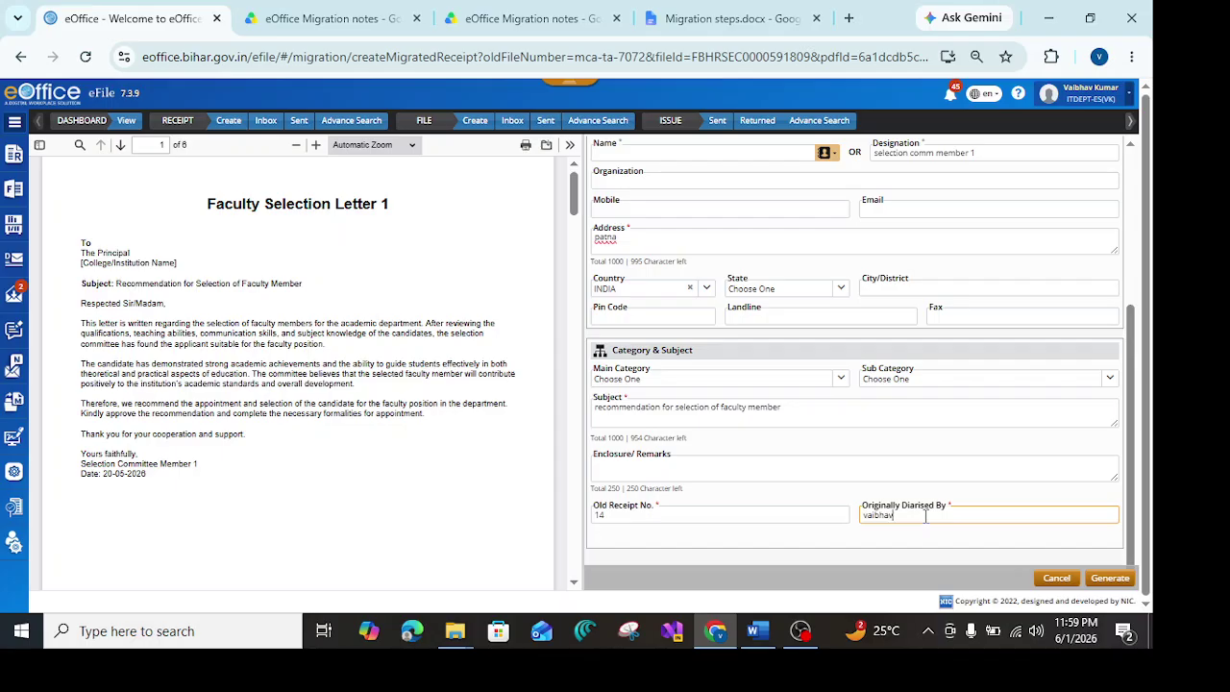
{"action": "left_click", "coordinate": [1110, 576]}
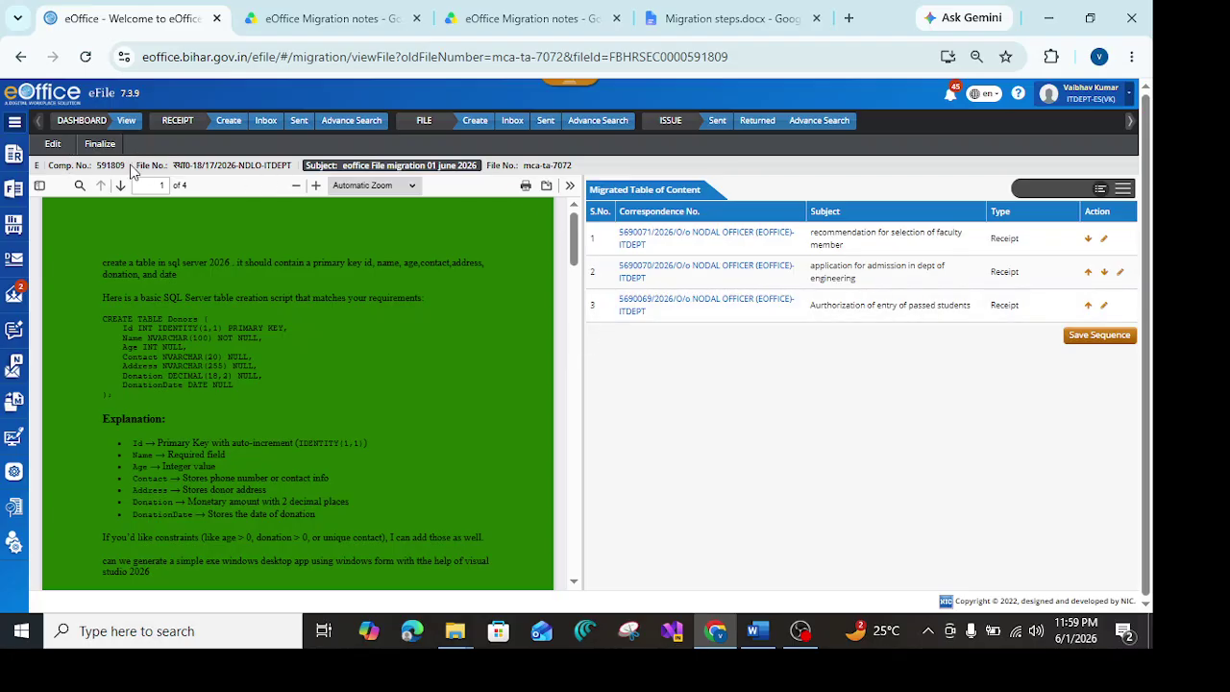
- Finalize the migrated file mca-ta-7072 and open it from the list of created files
{"action": "left_click_drag", "start_coordinate": [131, 171], "coordinate": [41, 171]}
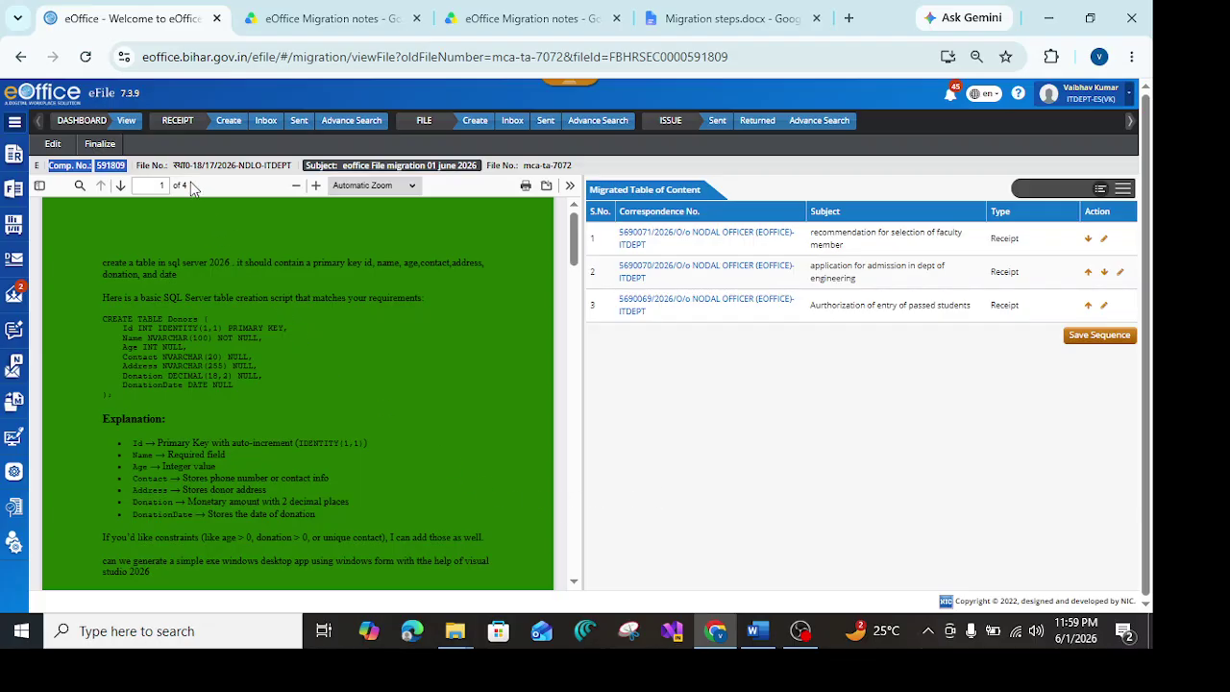
{"action": "left_click", "coordinate": [100, 146]}
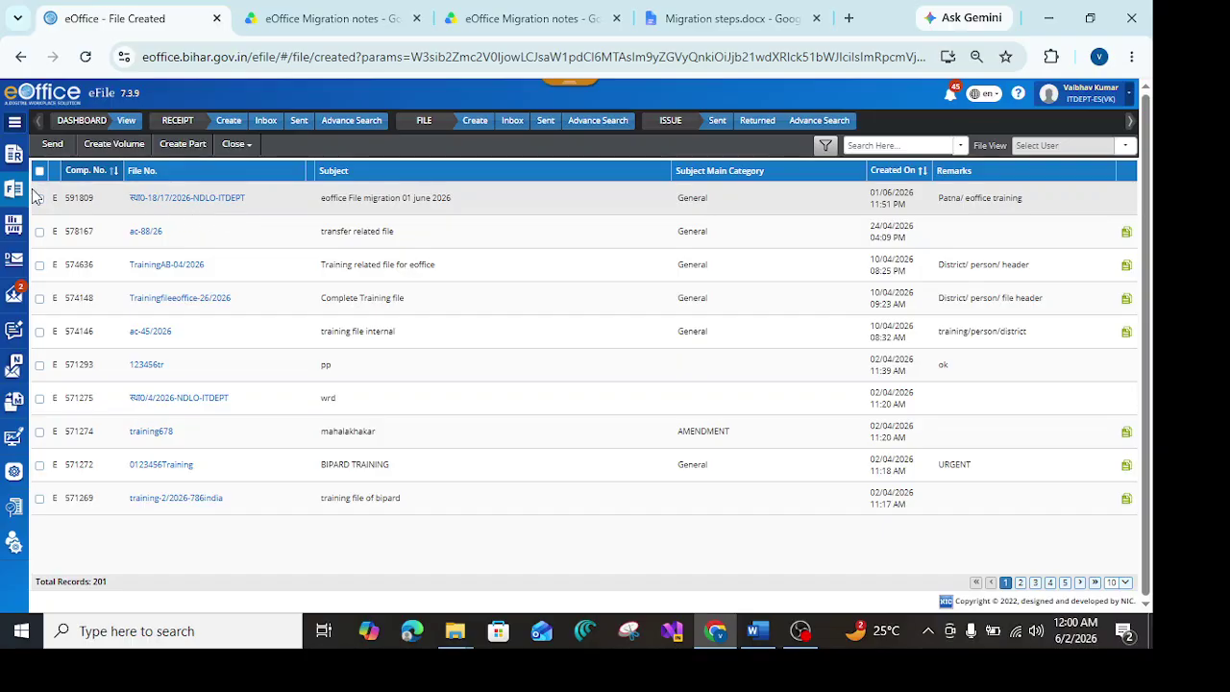
{"action": "mouse_move", "coordinate": [13, 188]}
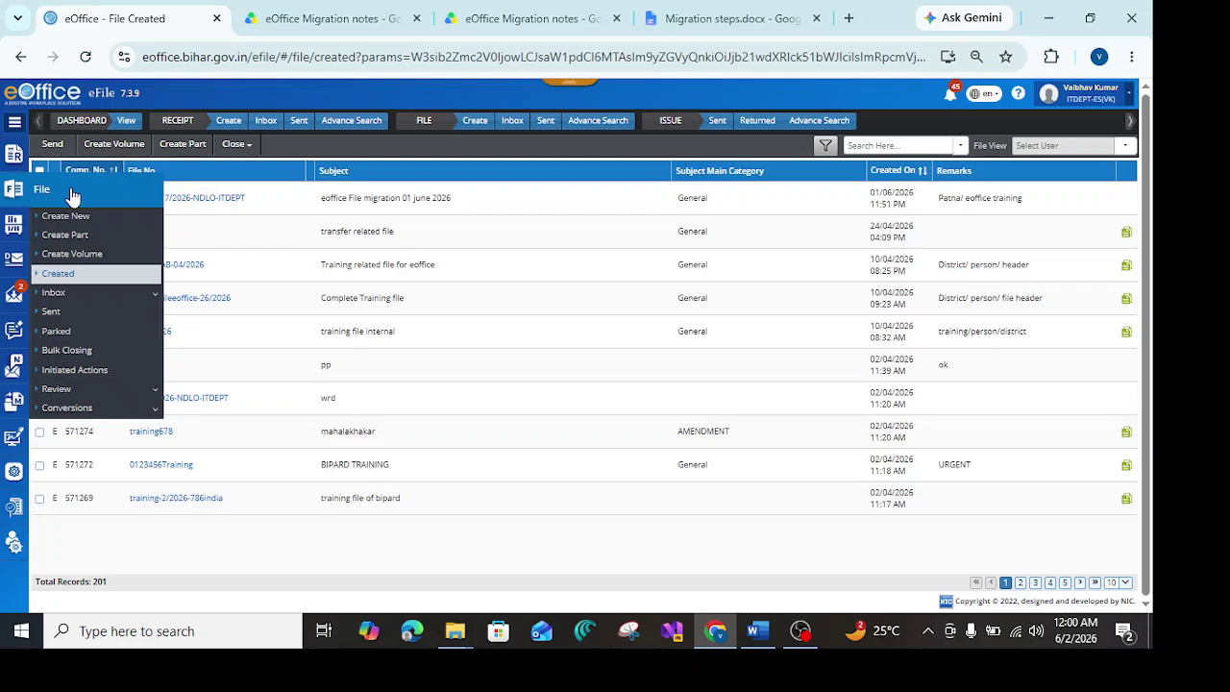
{"action": "left_click", "coordinate": [123, 279]}
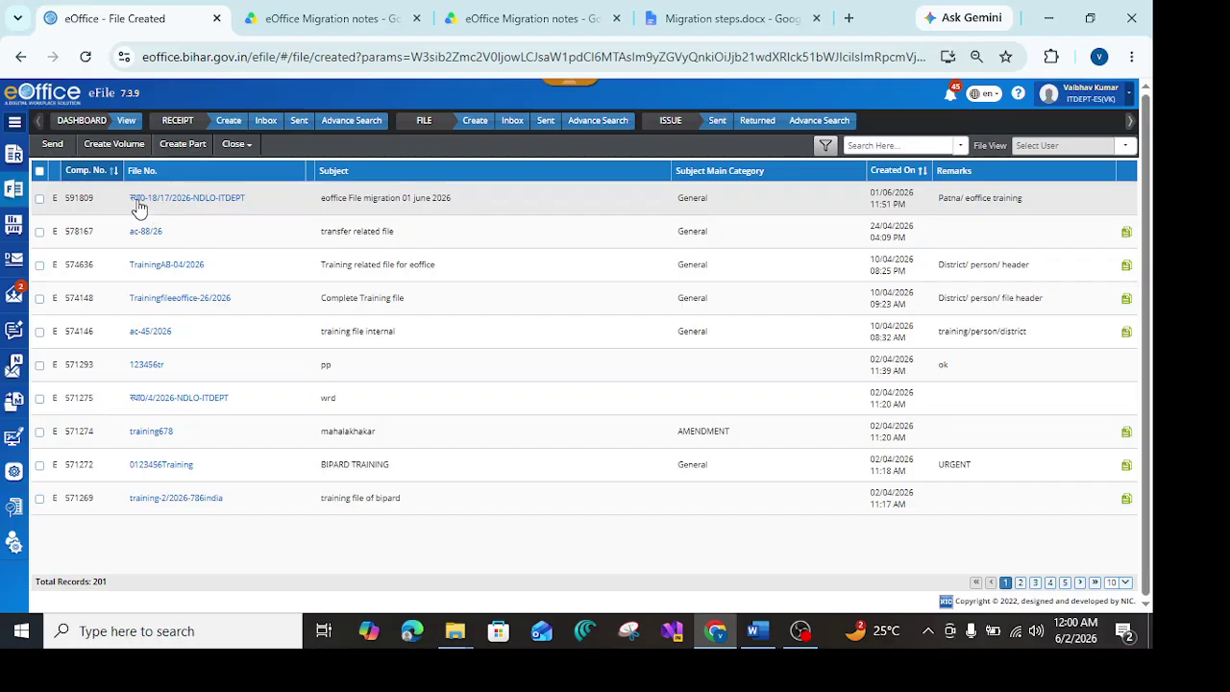
{"action": "left_click", "coordinate": [215, 197]}
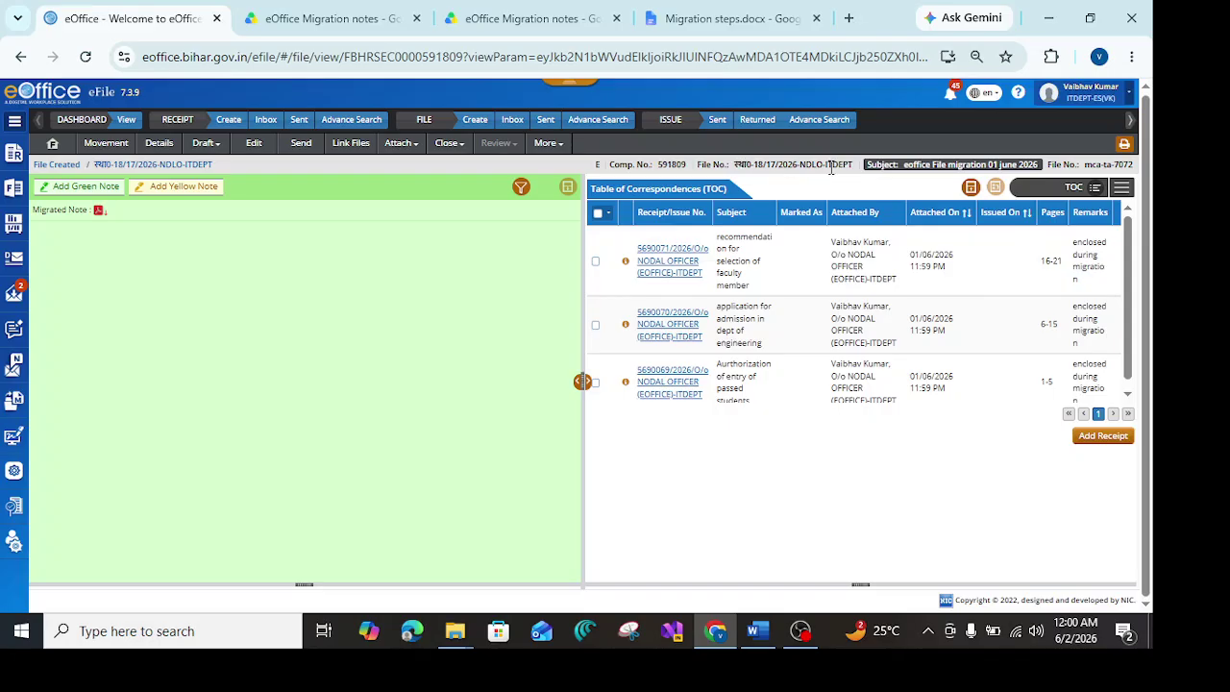
- Check the new file number, old file number and subject of the opened file and look through its table of correspondences
{"action": "left_click_drag", "start_coordinate": [732, 165], "coordinate": [843, 165]}
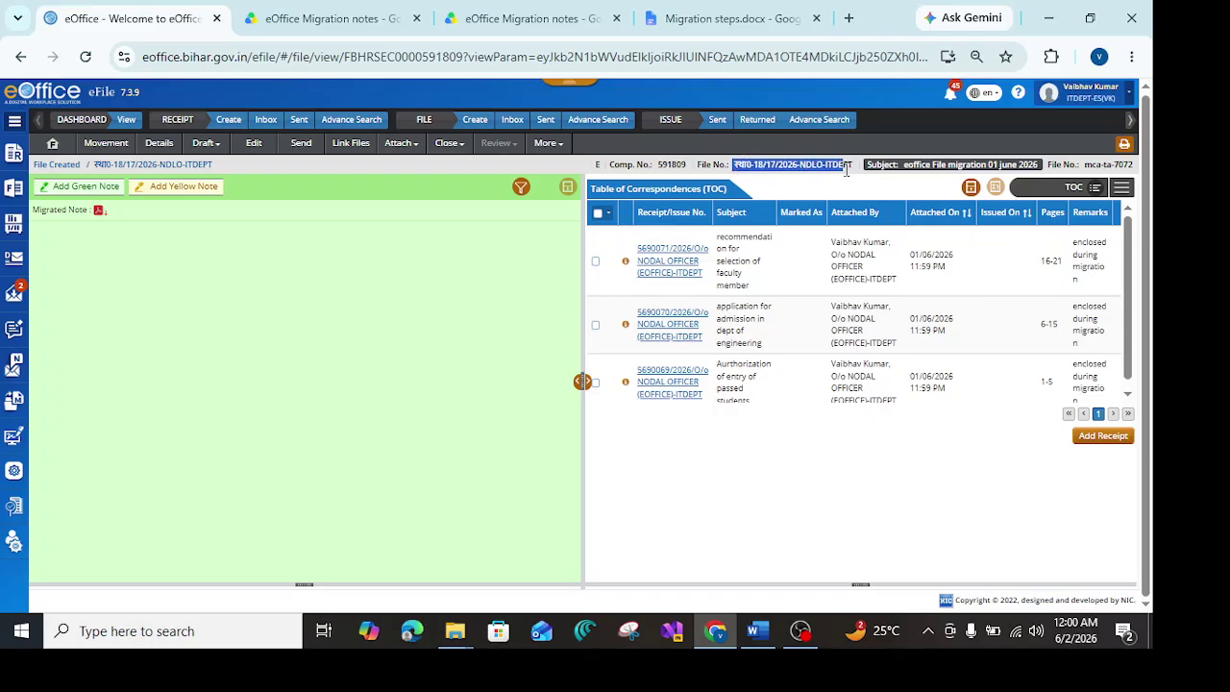
{"action": "left_click_drag", "start_coordinate": [1049, 165], "coordinate": [1126, 168]}
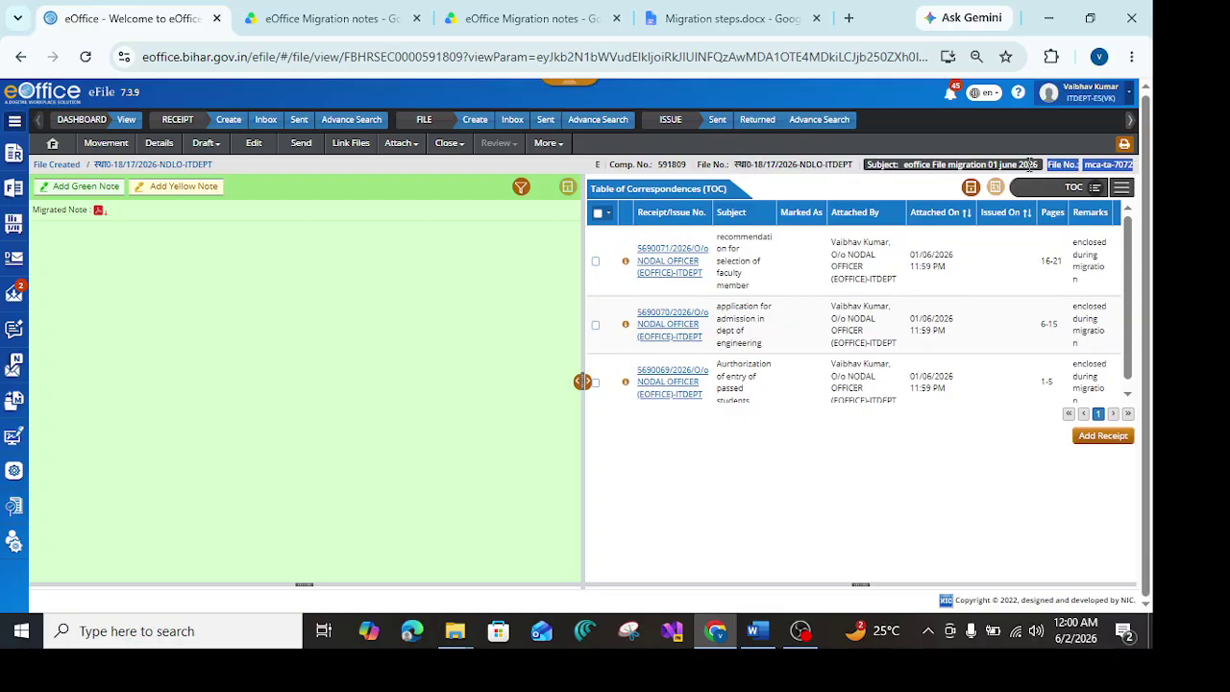
{"action": "left_click", "coordinate": [997, 152]}
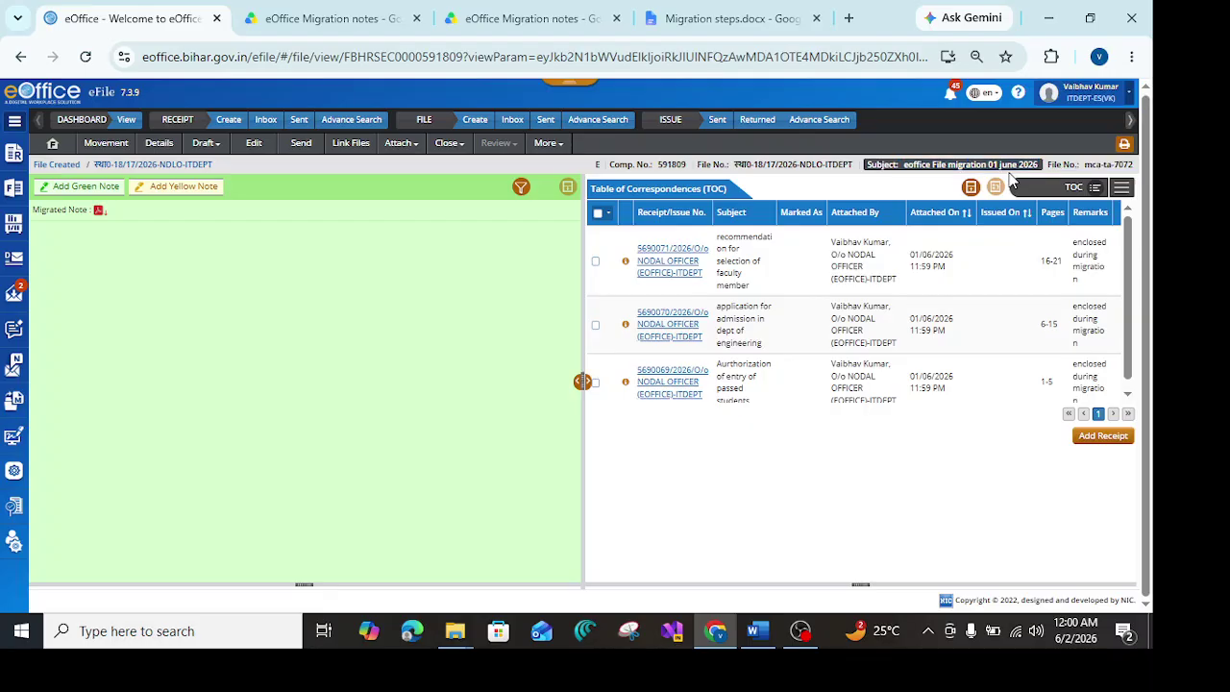
{"action": "left_click_drag", "start_coordinate": [1031, 167], "coordinate": [942, 164]}
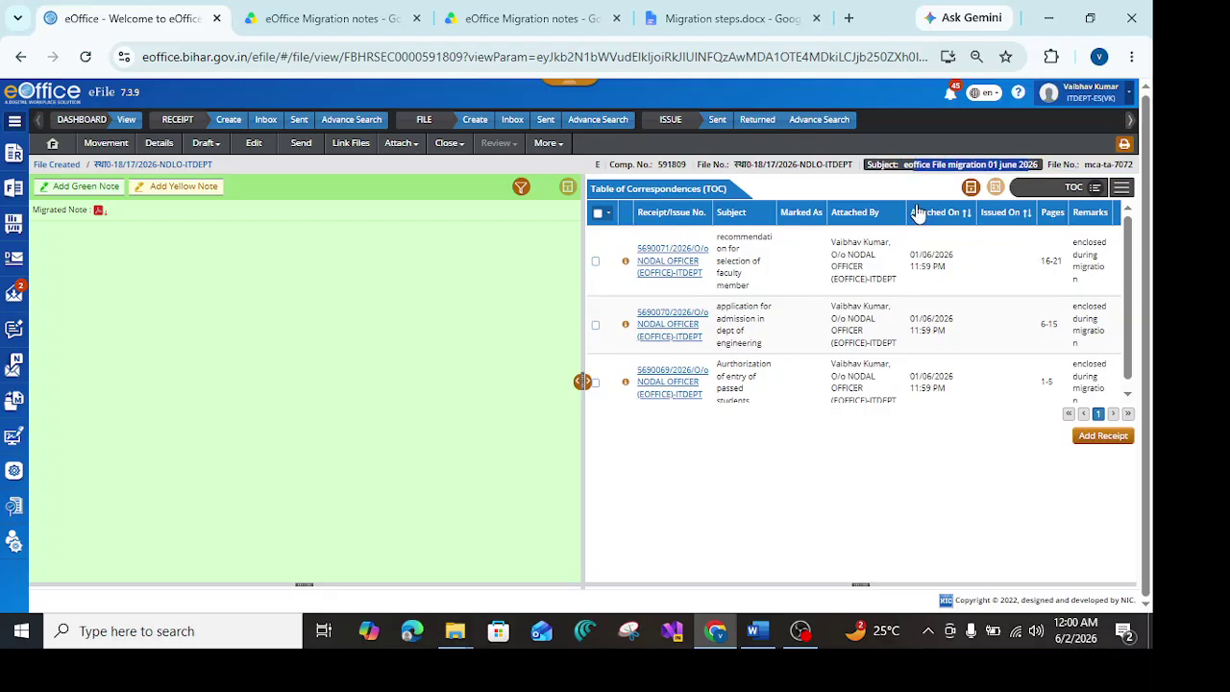
{"action": "left_click", "coordinate": [965, 212]}
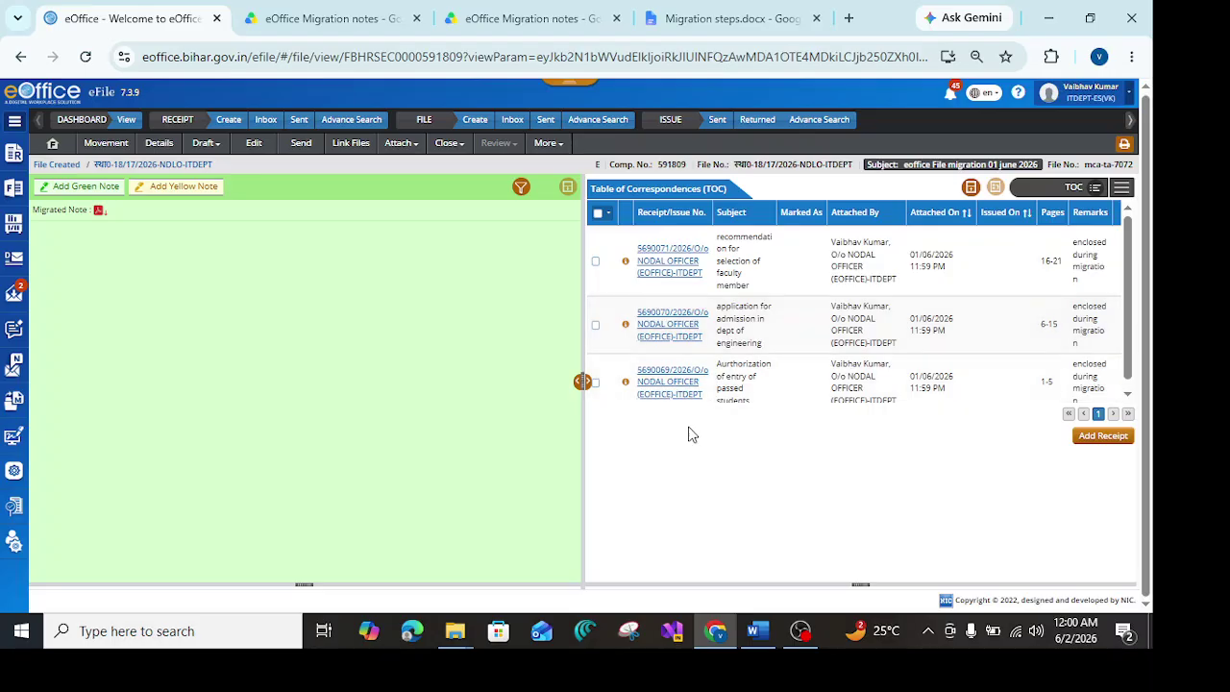
{"action": "scroll", "coordinate": [699, 389], "scroll_direction": "down", "scroll_amount": 1}
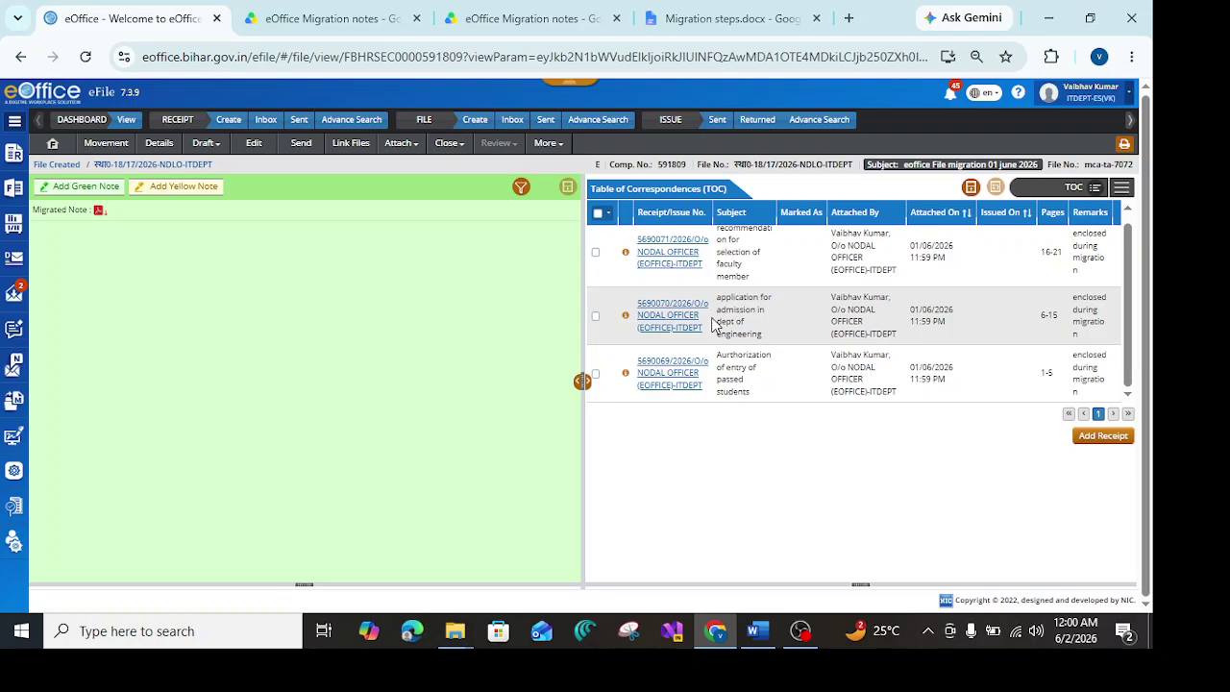
{"action": "scroll", "coordinate": [713, 320], "scroll_direction": "up", "scroll_amount": 1}
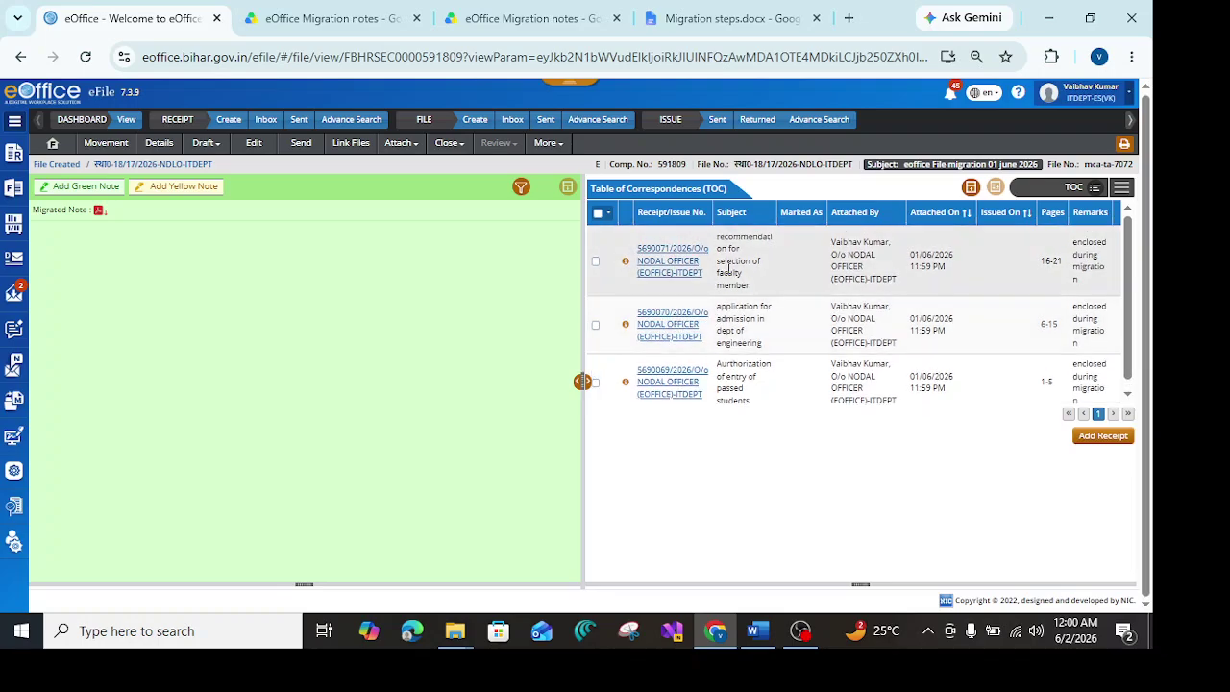
{"action": "scroll", "coordinate": [719, 370], "scroll_direction": "down", "scroll_amount": 1}
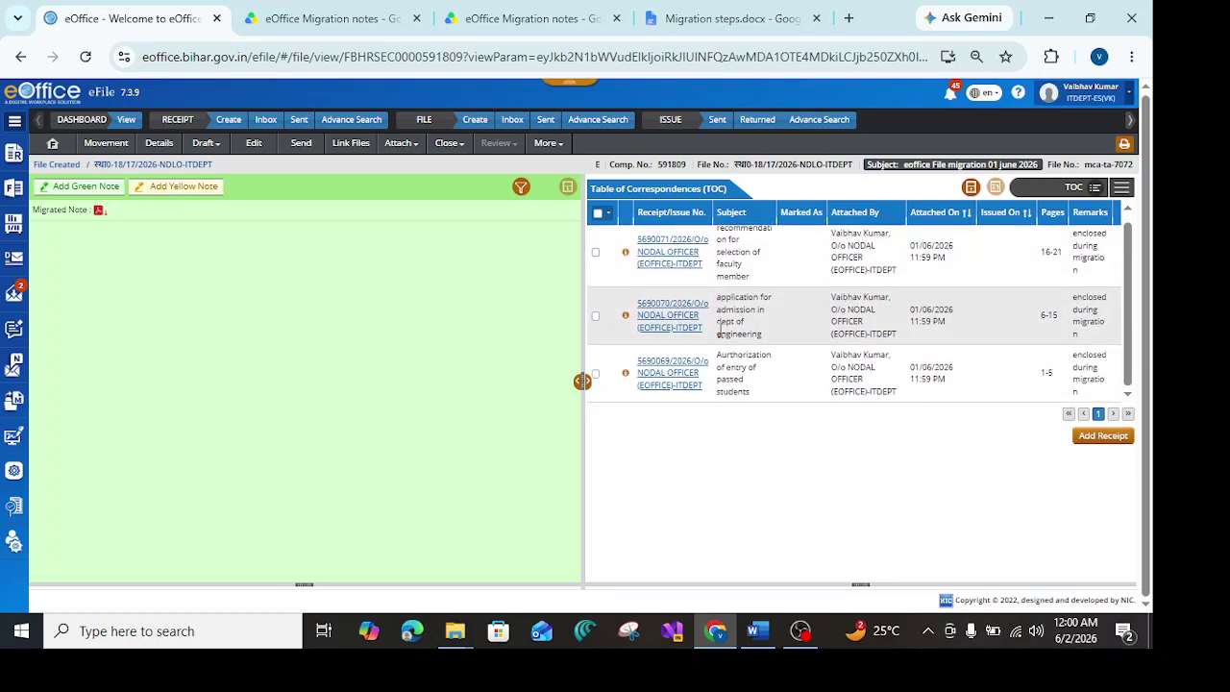
- View the receipt on authorization of entry of passed students and return to the table of correspondences
{"action": "left_click", "coordinate": [693, 381]}
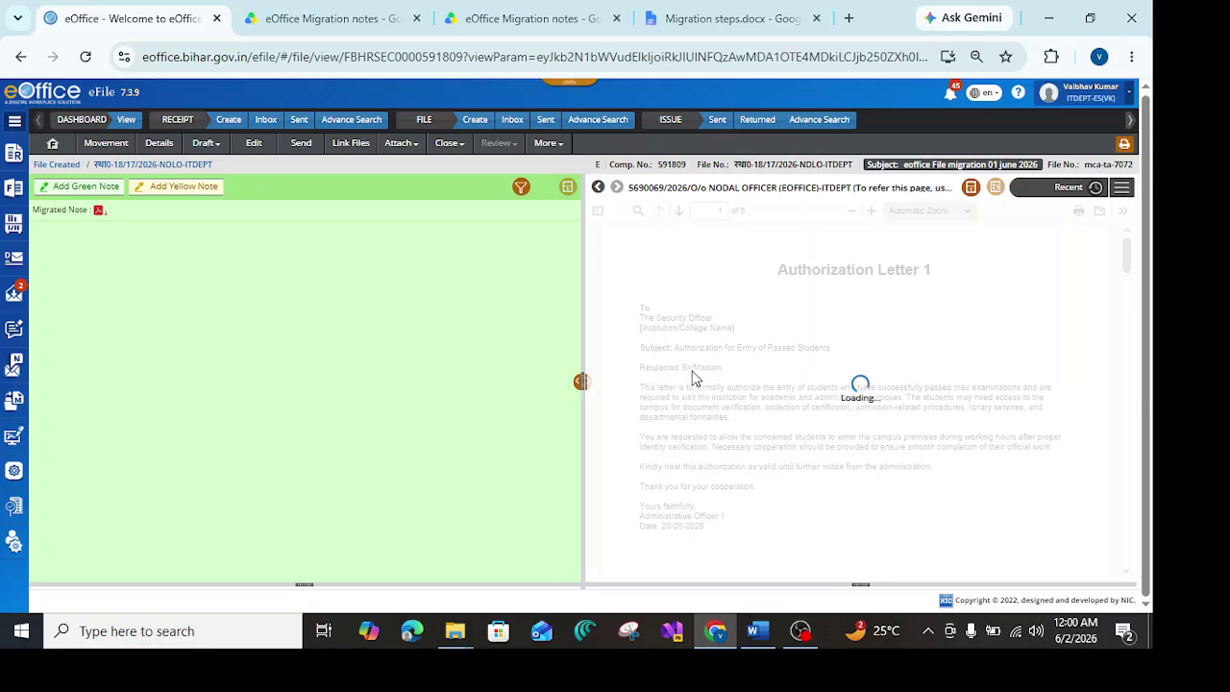
{"action": "scroll", "coordinate": [861, 292], "scroll_direction": "down", "scroll_amount": 15}
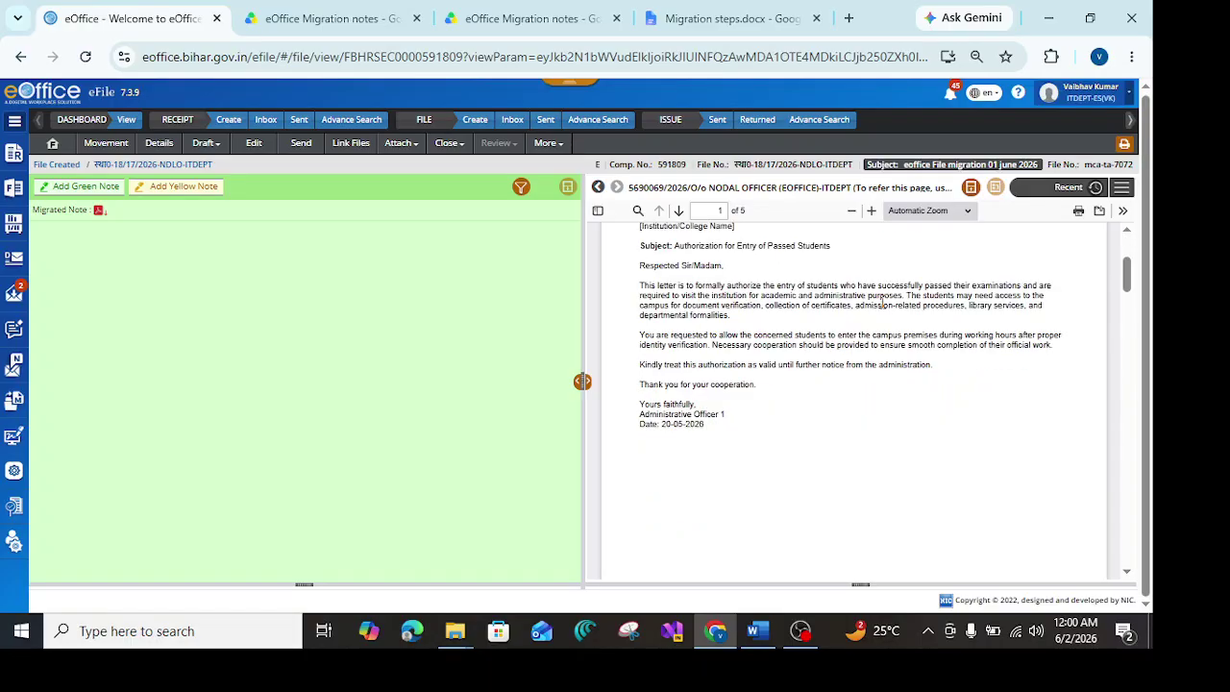
{"action": "left_click", "coordinate": [1120, 187]}
{"action": "left_click", "coordinate": [1097, 213]}
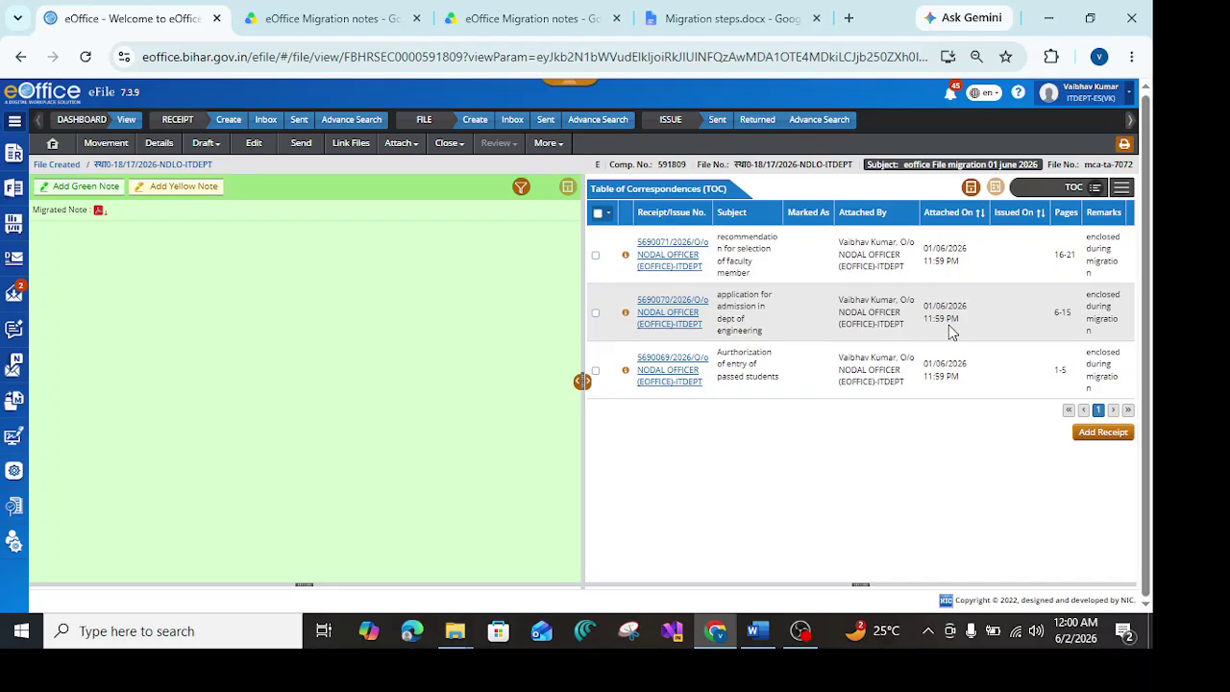
- View the receipt on application for admission in the engineering department and return to the table of correspondences
{"action": "left_click", "coordinate": [661, 324]}
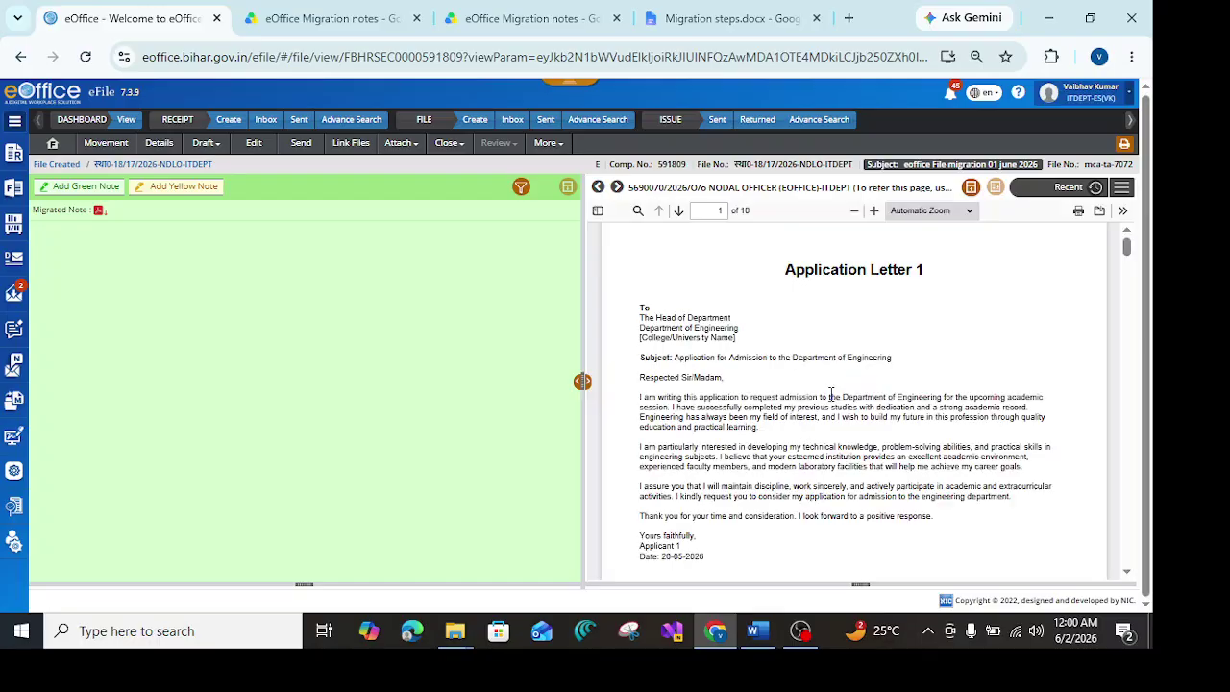
{"action": "scroll", "coordinate": [881, 381], "scroll_direction": "down", "scroll_amount": 7}
{"action": "scroll", "coordinate": [882, 377], "scroll_direction": "up", "scroll_amount": 6}
{"action": "scroll", "coordinate": [882, 377], "scroll_direction": "up", "scroll_amount": 1}
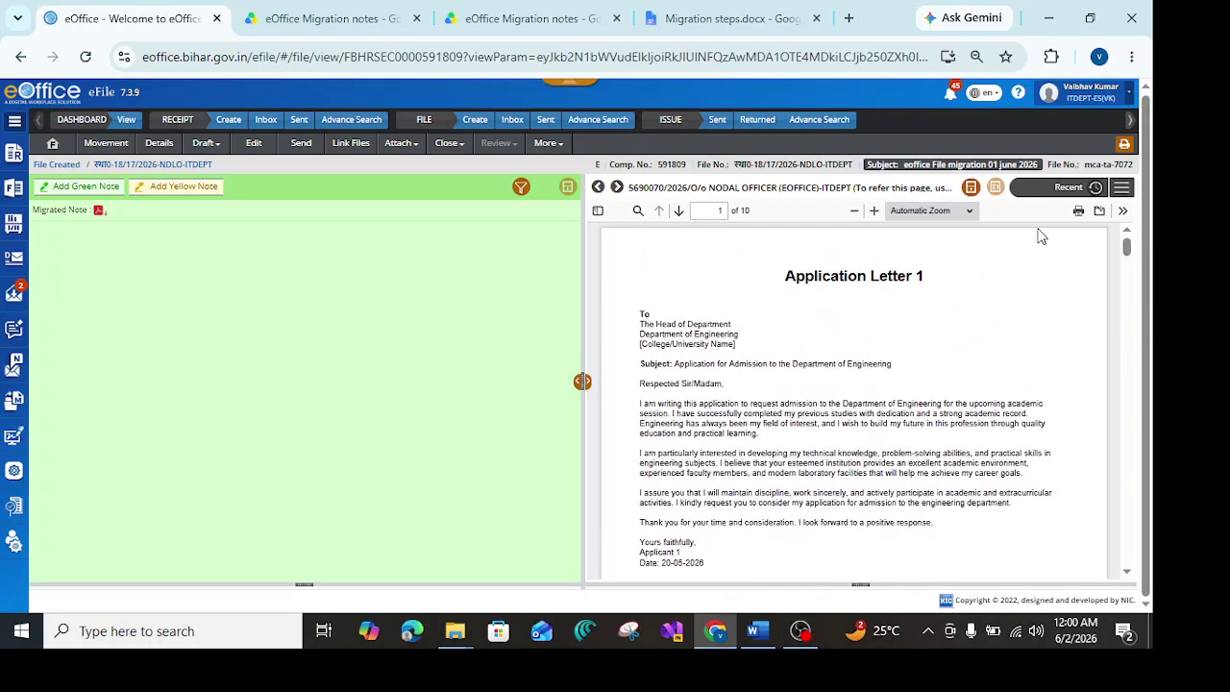
{"action": "left_click", "coordinate": [1121, 187]}
{"action": "left_click", "coordinate": [1101, 214]}
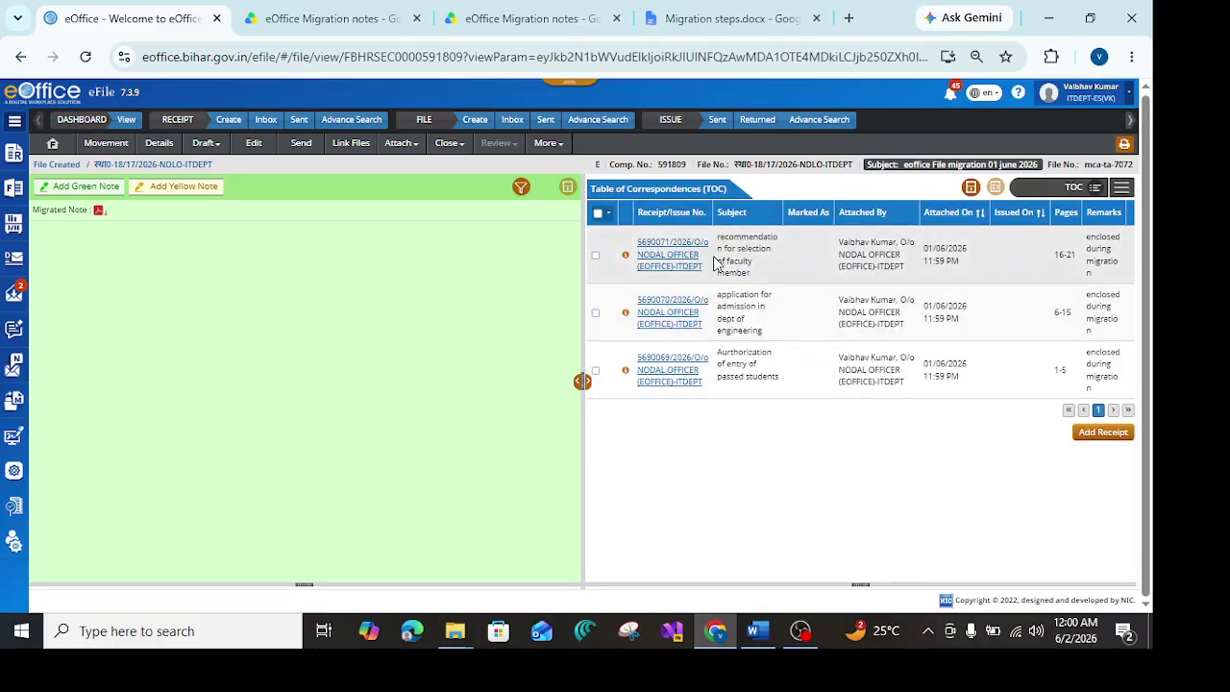
- View the receipt on recommendation for selection of a faculty member and return to the table of correspondences
{"action": "left_click", "coordinate": [684, 261]}
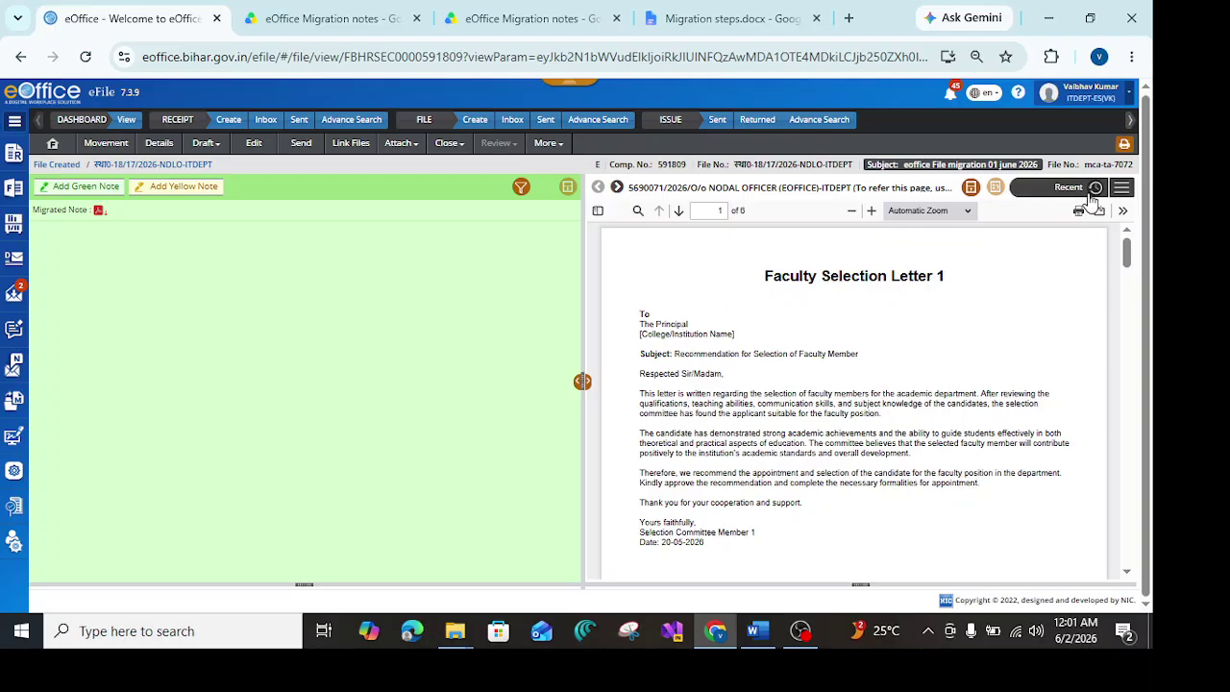
{"action": "left_click", "coordinate": [1121, 189]}
{"action": "left_click", "coordinate": [1114, 208]}
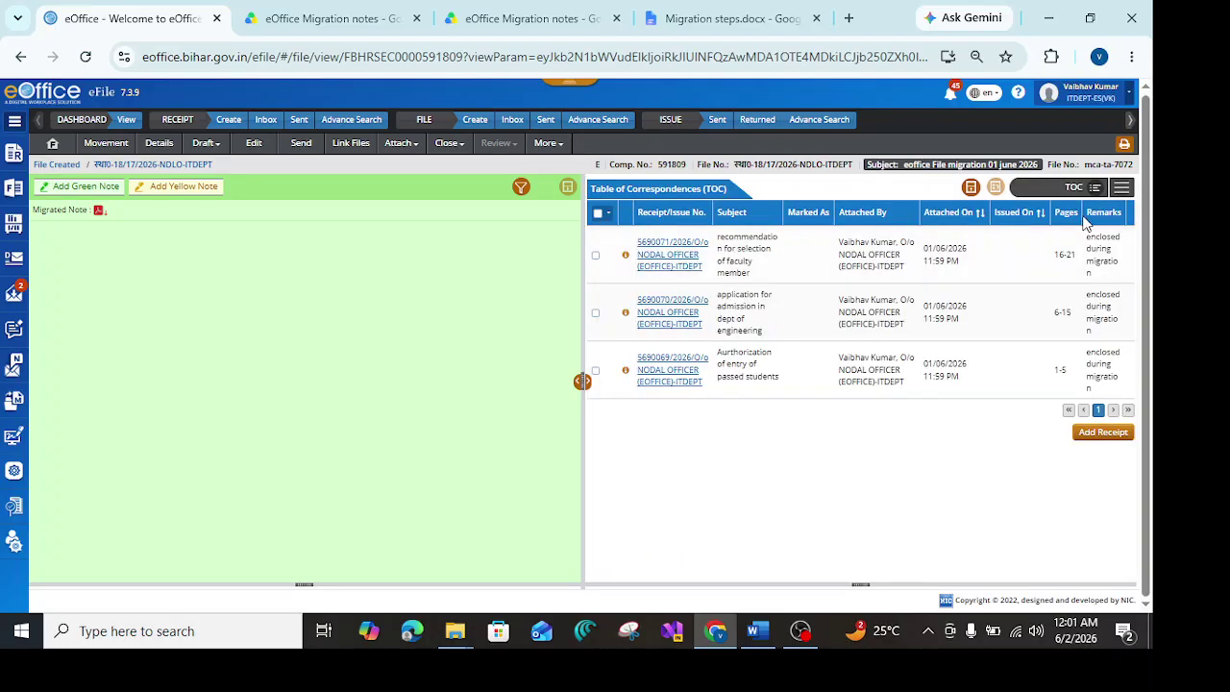
- Display all of the file's correspondence as one continuous document and browse through its letters to the last page
{"action": "left_click", "coordinate": [1121, 191]}
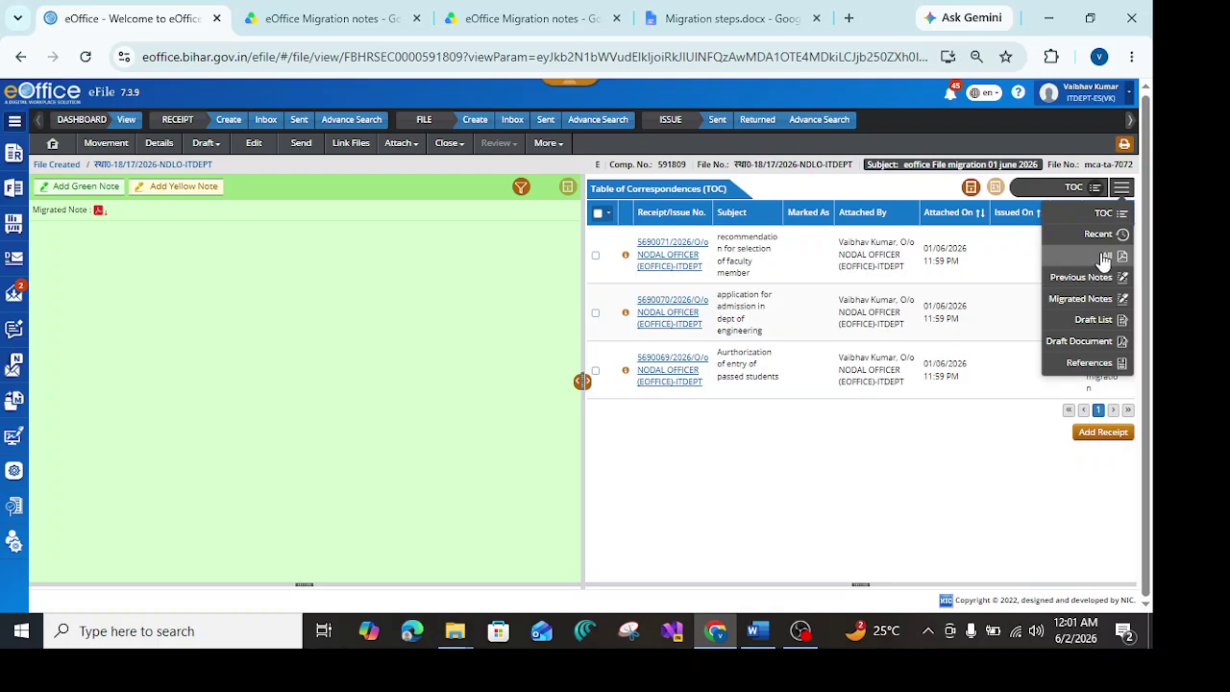
{"action": "left_click", "coordinate": [1101, 258]}
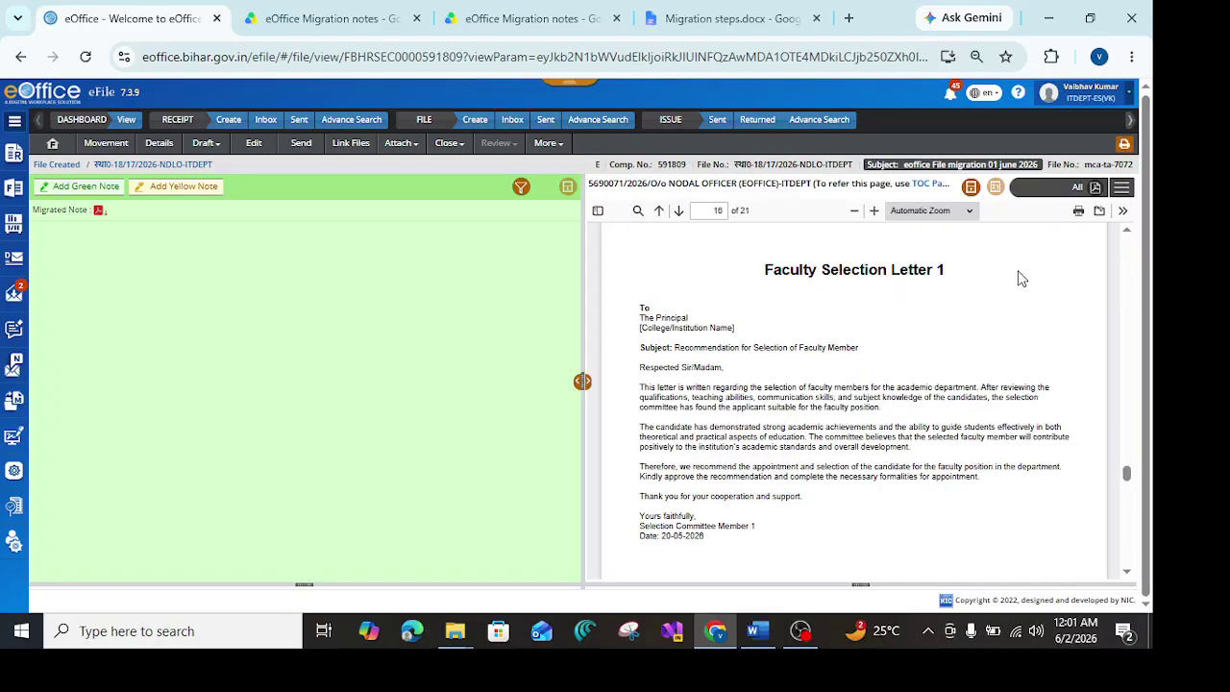
{"action": "scroll", "coordinate": [1120, 450], "scroll_direction": "down", "scroll_amount": 5}
{"action": "left_click_drag", "start_coordinate": [1124, 460], "coordinate": [1121, 319]}
{"action": "scroll", "coordinate": [1010, 334], "scroll_direction": "down", "scroll_amount": 15}
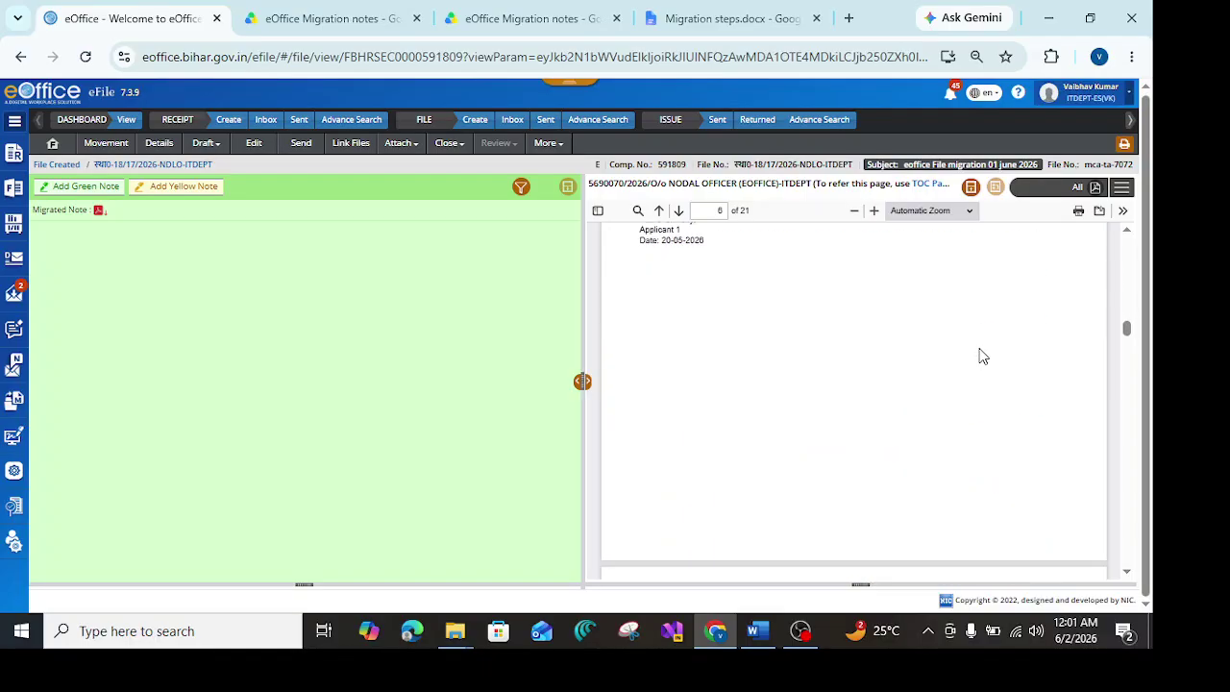
{"action": "scroll", "coordinate": [941, 348], "scroll_direction": "down", "scroll_amount": 20}
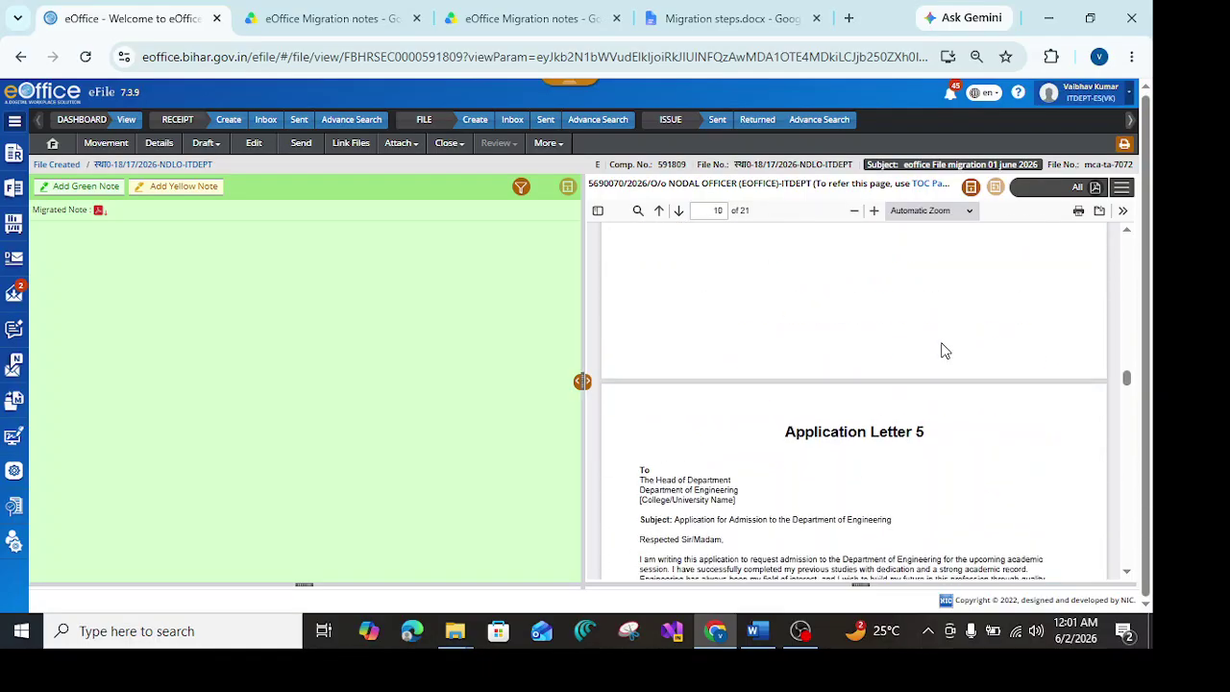
{"action": "scroll", "coordinate": [964, 360], "scroll_direction": "down", "scroll_amount": 10}
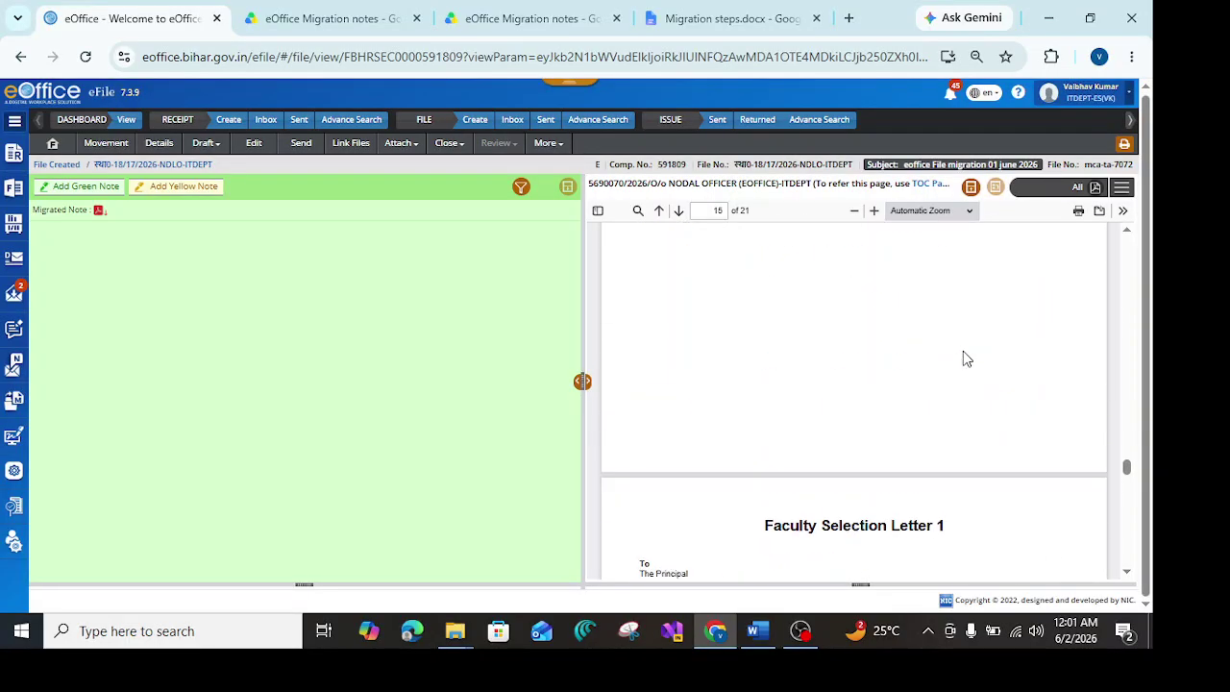
{"action": "scroll", "coordinate": [951, 432], "scroll_direction": "up", "scroll_amount": 8}
{"action": "scroll", "coordinate": [953, 437], "scroll_direction": "down", "scroll_amount": 8}
{"action": "scroll", "coordinate": [951, 435], "scroll_direction": "down", "scroll_amount": 1}
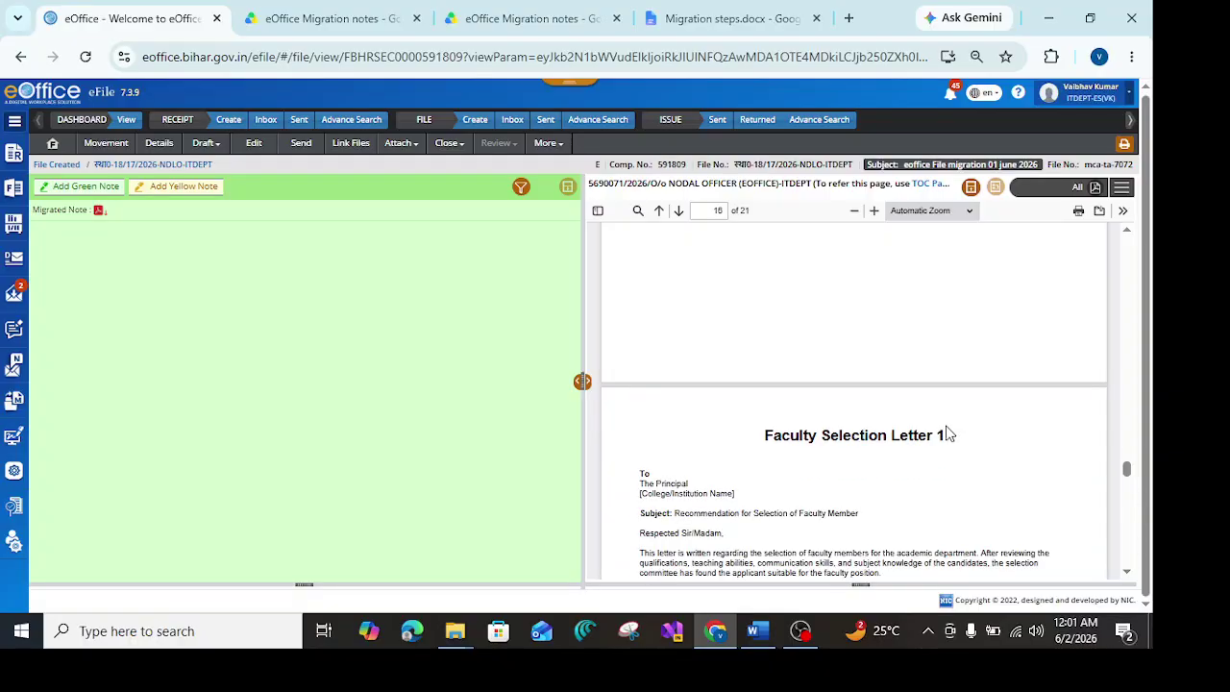
{"action": "scroll", "coordinate": [941, 449], "scroll_direction": "down", "scroll_amount": 15}
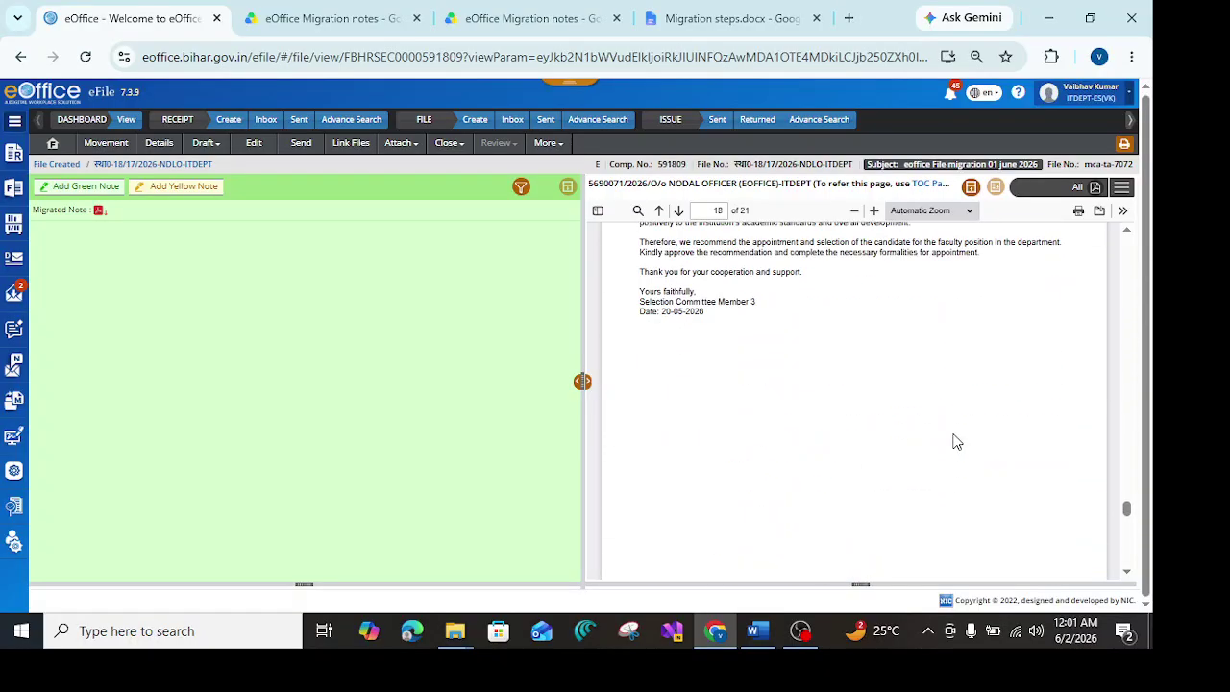
{"action": "scroll", "coordinate": [946, 422], "scroll_direction": "down", "scroll_amount": 10}
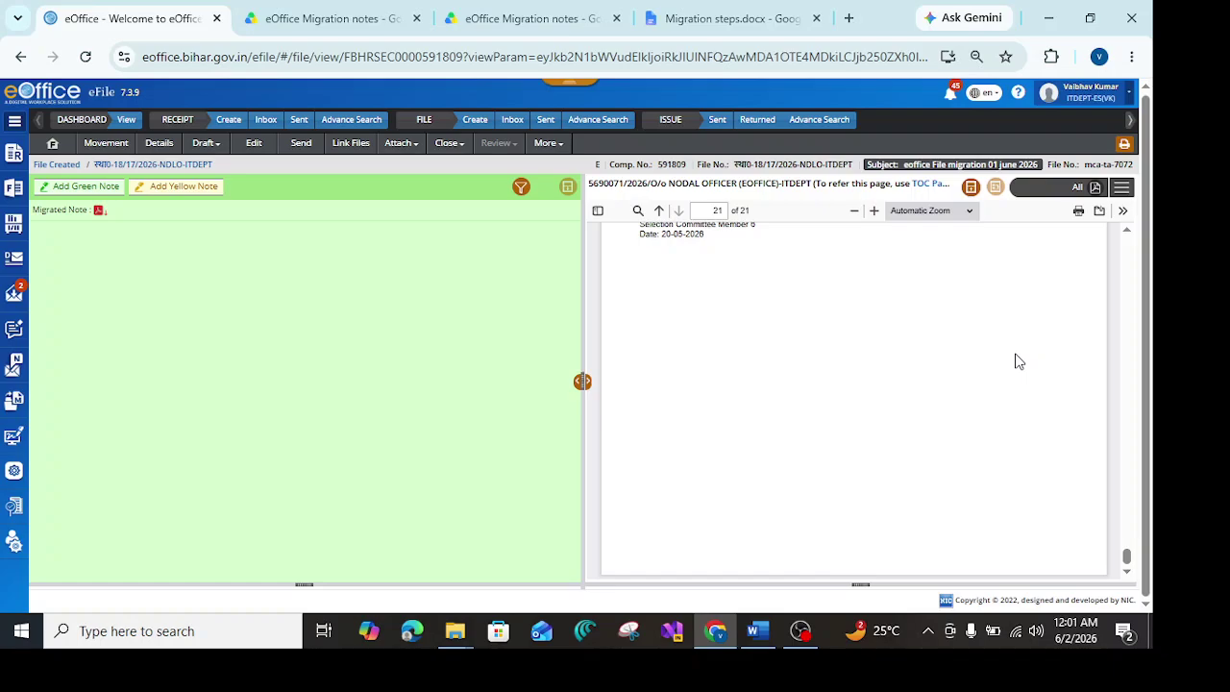
- Open the migrated note's PDF from the file's noting side, view its first page and return to the eFile page
{"action": "left_click", "coordinate": [99, 212]}
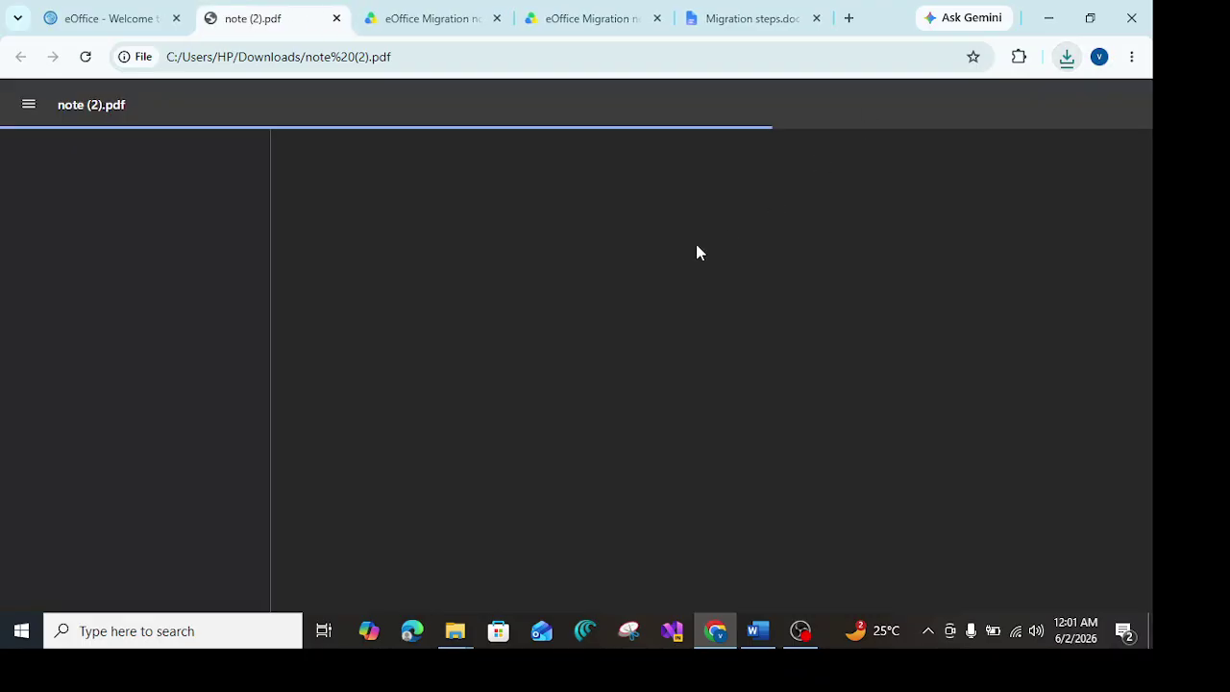
{"action": "scroll", "coordinate": [603, 282], "scroll_direction": "down", "scroll_amount": 2}
{"action": "scroll", "coordinate": [603, 281], "scroll_direction": "up", "scroll_amount": 1}
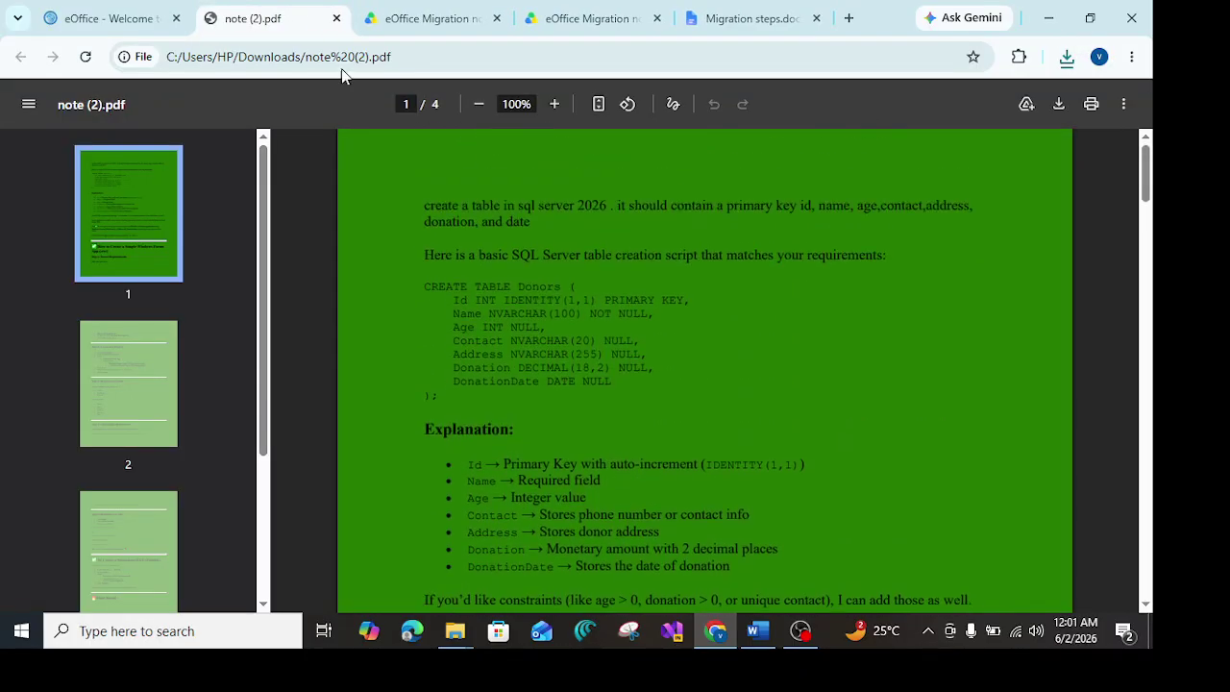
{"action": "left_click", "coordinate": [138, 21]}
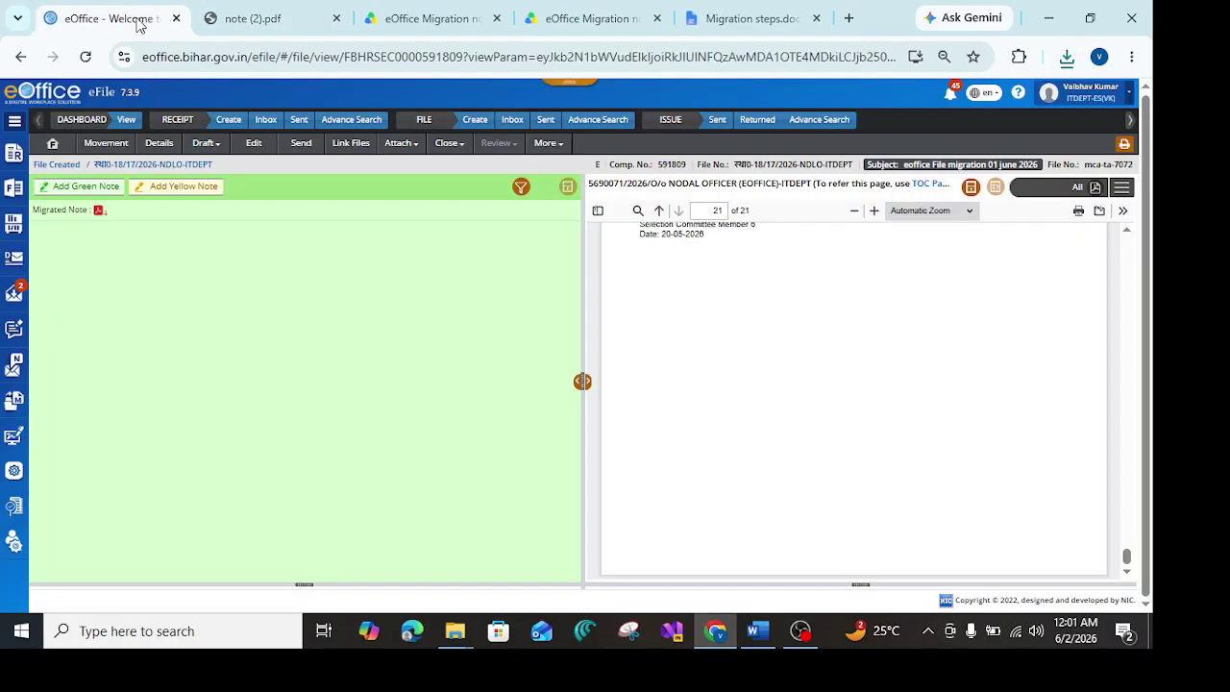
- Display the migrated note on the correspondence side, look through its first page and return to the table of correspondences
{"action": "left_click", "coordinate": [1122, 191]}
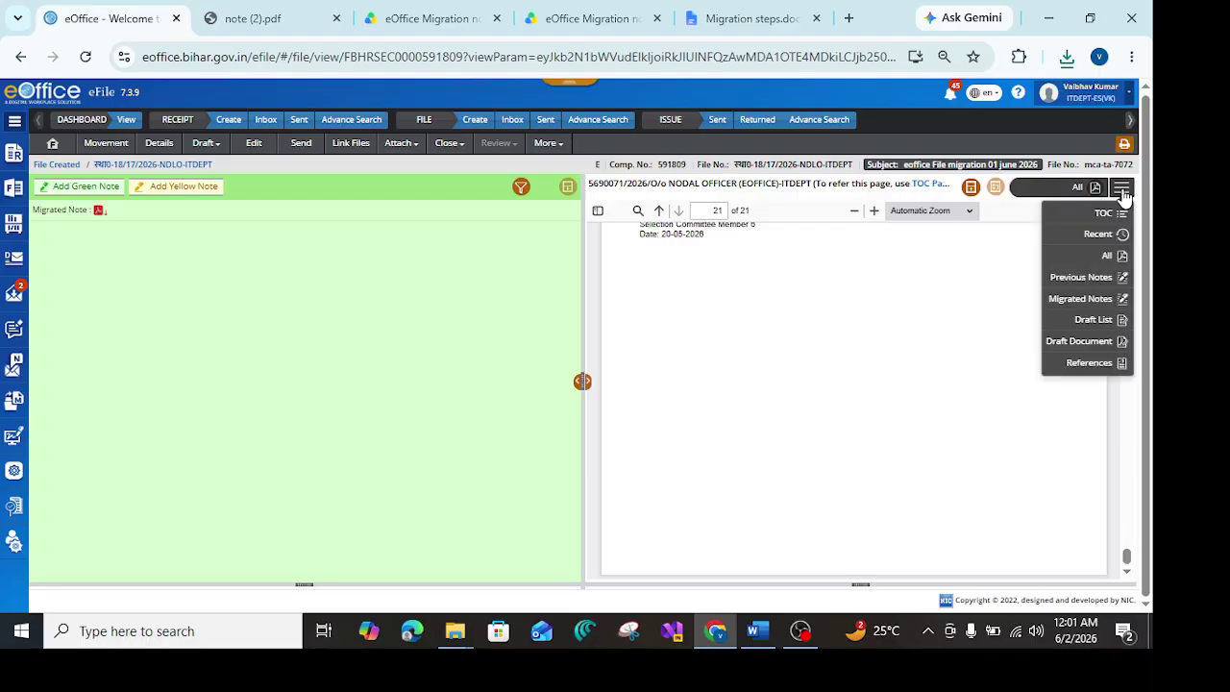
{"action": "left_click", "coordinate": [1100, 305]}
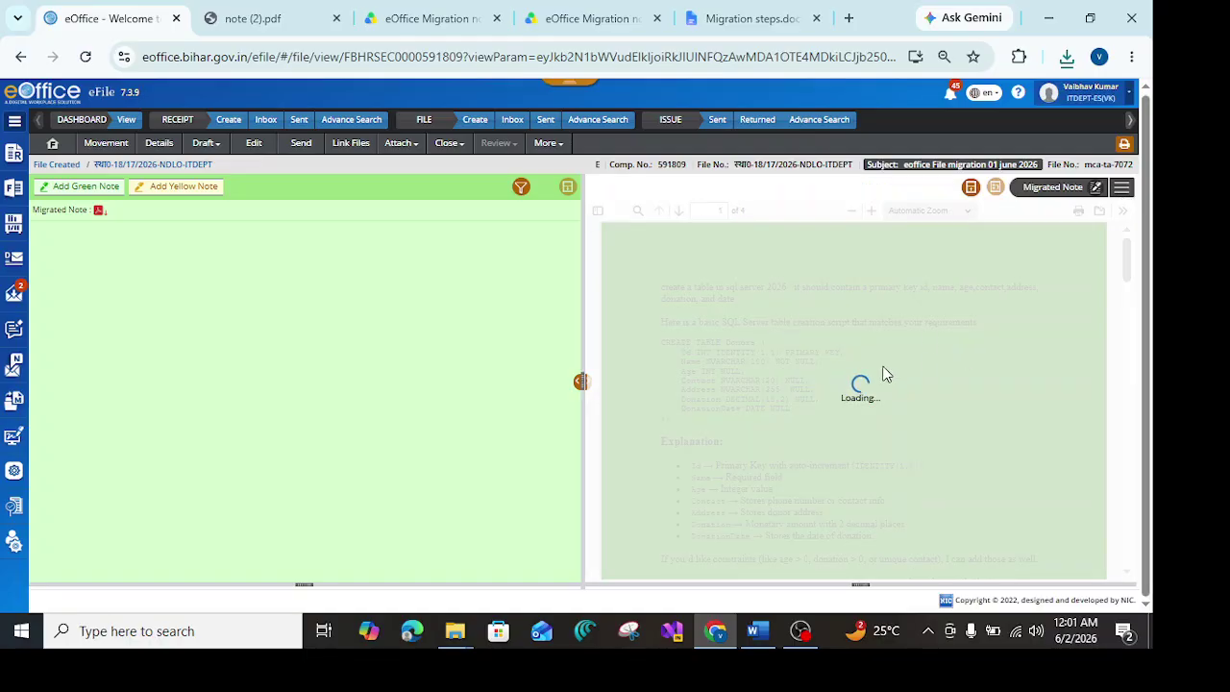
{"action": "scroll", "coordinate": [916, 338], "scroll_direction": "down", "scroll_amount": 2}
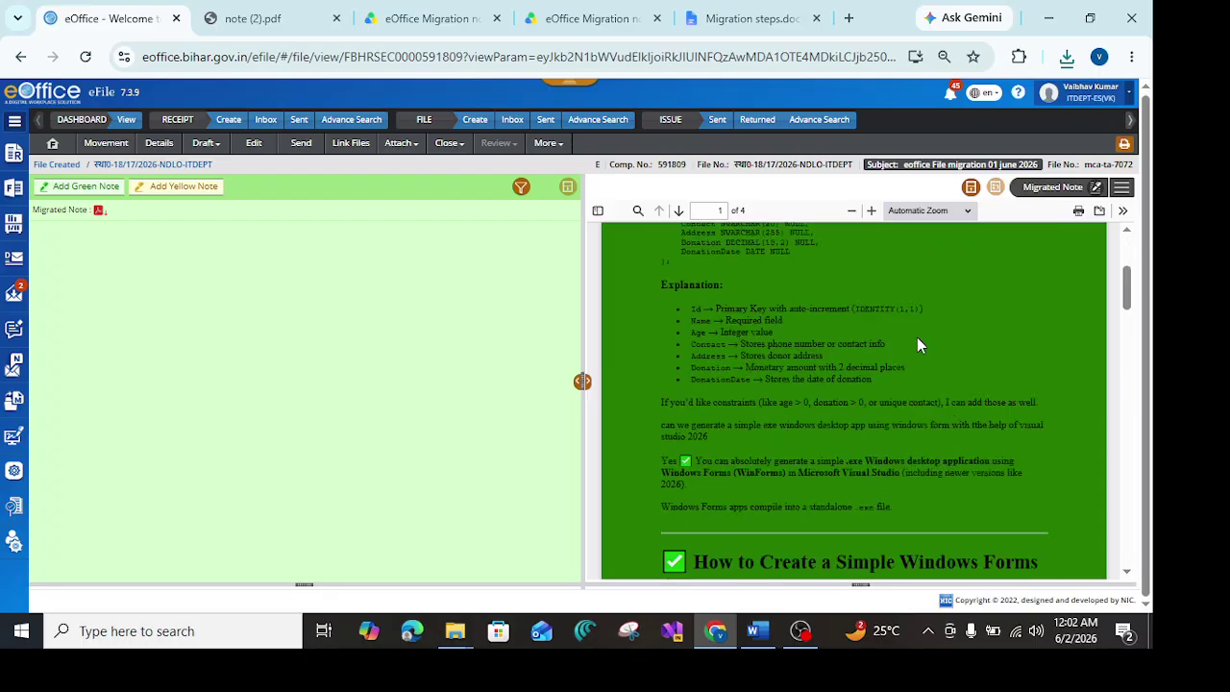
{"action": "scroll", "coordinate": [914, 337], "scroll_direction": "up", "scroll_amount": 2}
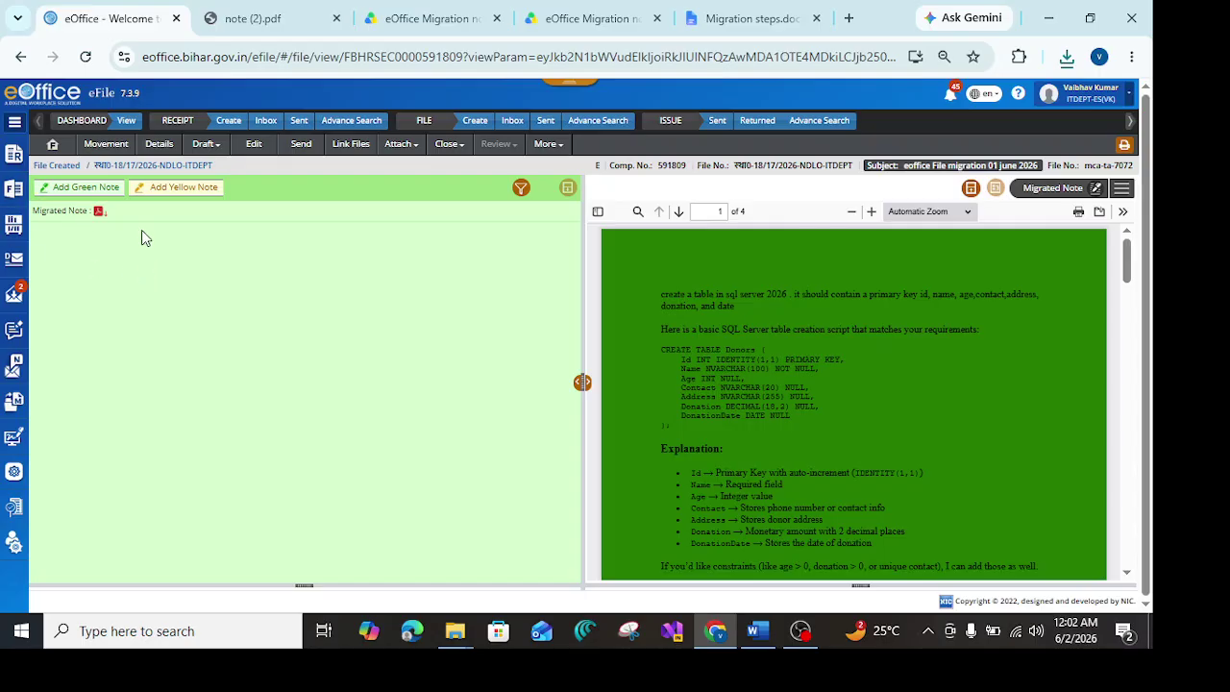
{"action": "left_click", "coordinate": [1121, 188]}
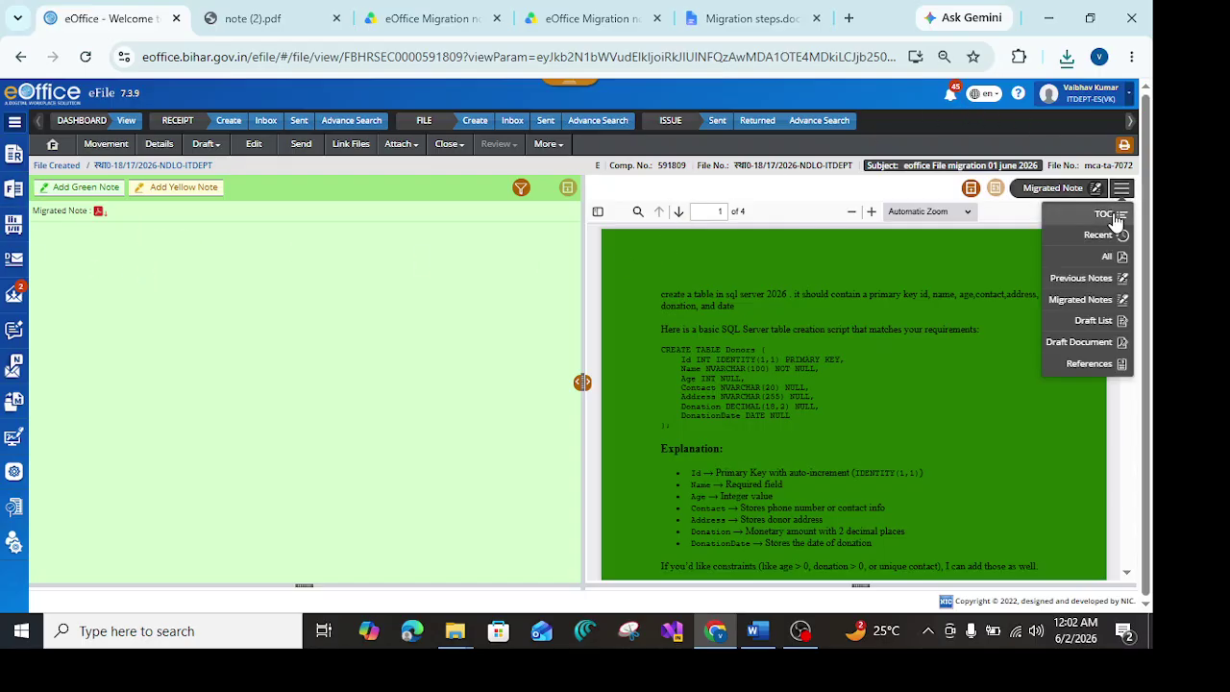
{"action": "left_click", "coordinate": [1105, 209]}
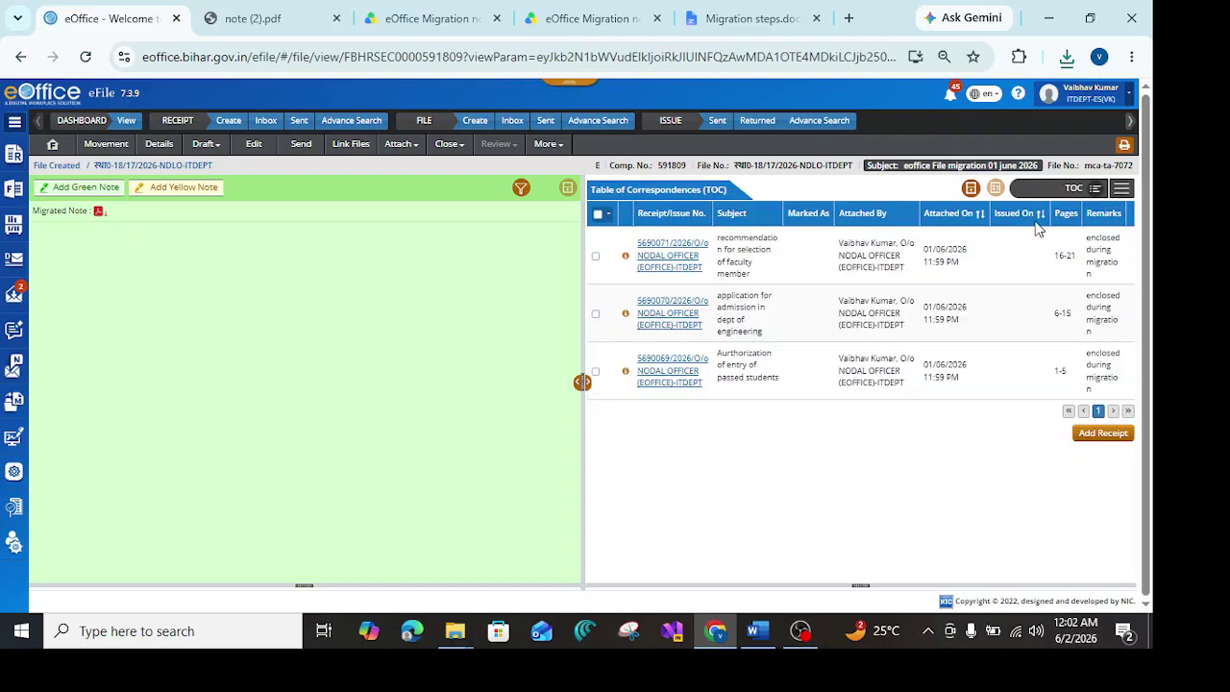
- Add a green note to the file reading "this is new note." with "migrated notes" on the second line
{"action": "left_click", "coordinate": [83, 188]}
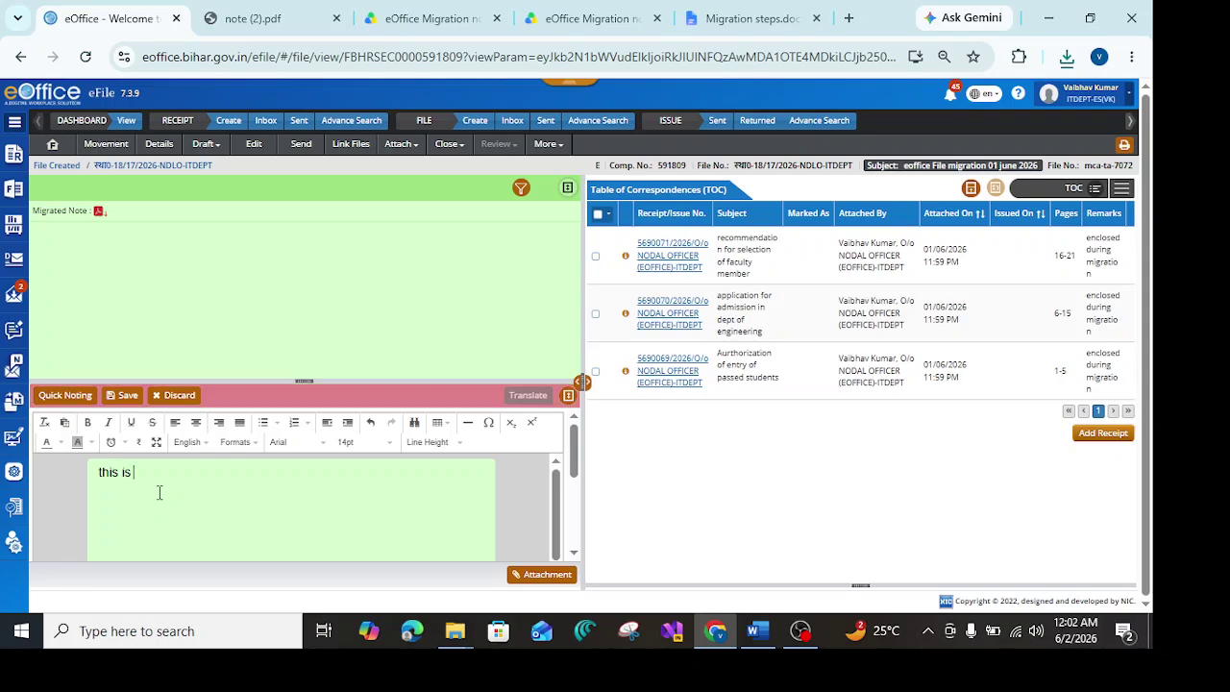
{"action": "type", "text": "this is new note."}
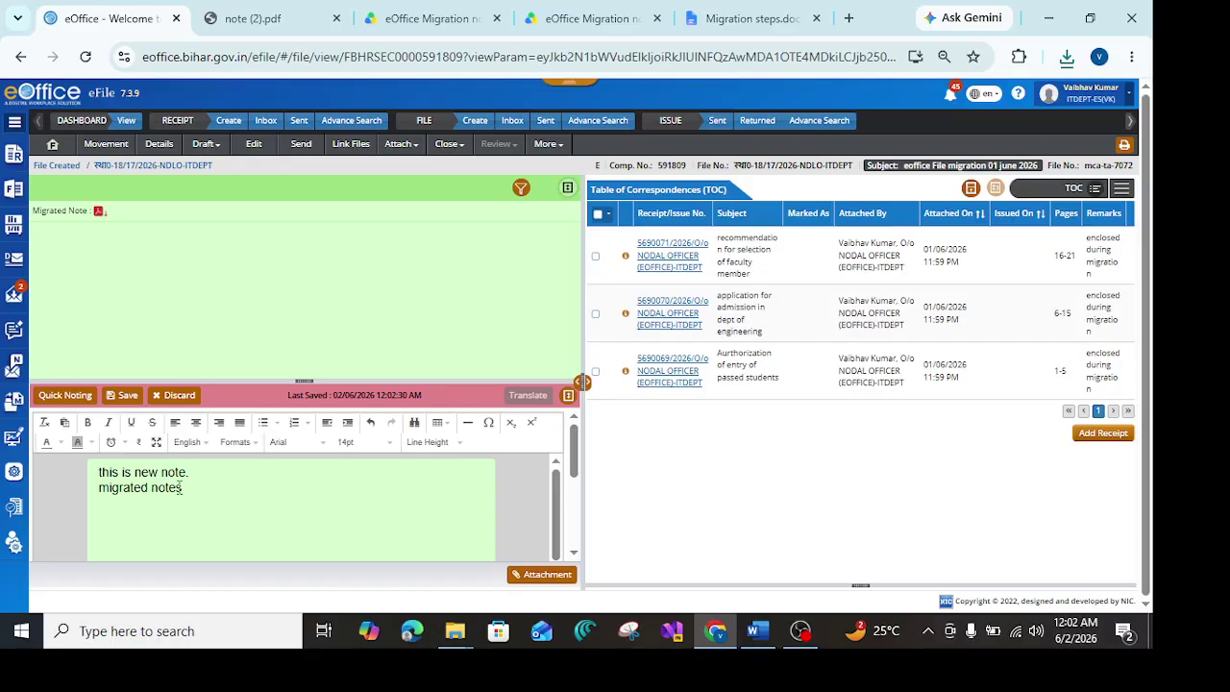
- Link the words "migrated notes" in the new green note to page 1 of the migrated note as a reference
{"action": "left_click_drag", "start_coordinate": [194, 490], "coordinate": [96, 489]}
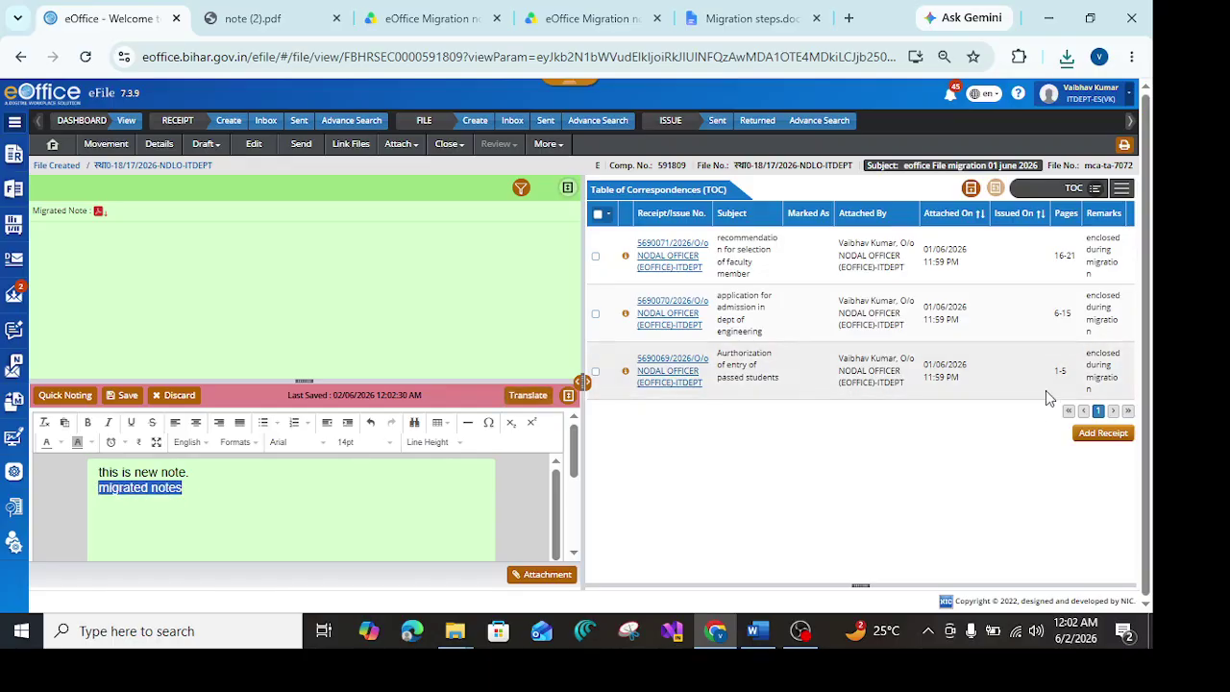
{"action": "left_click", "coordinate": [1121, 188]}
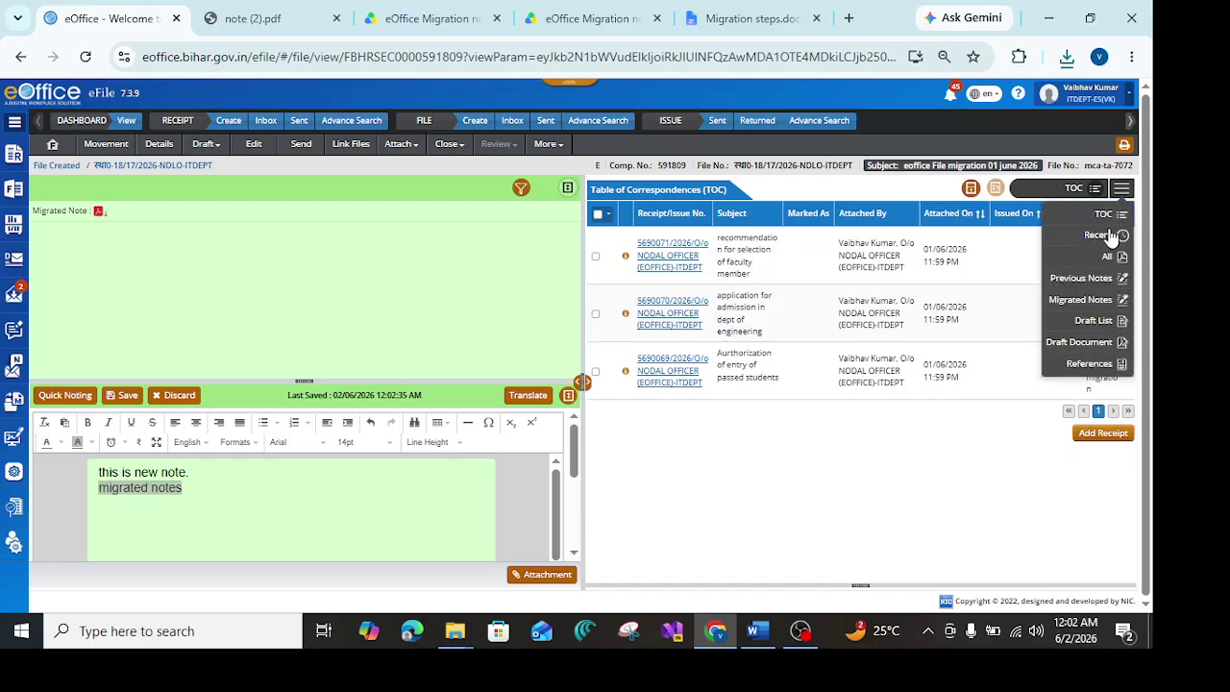
{"action": "left_click", "coordinate": [1079, 299]}
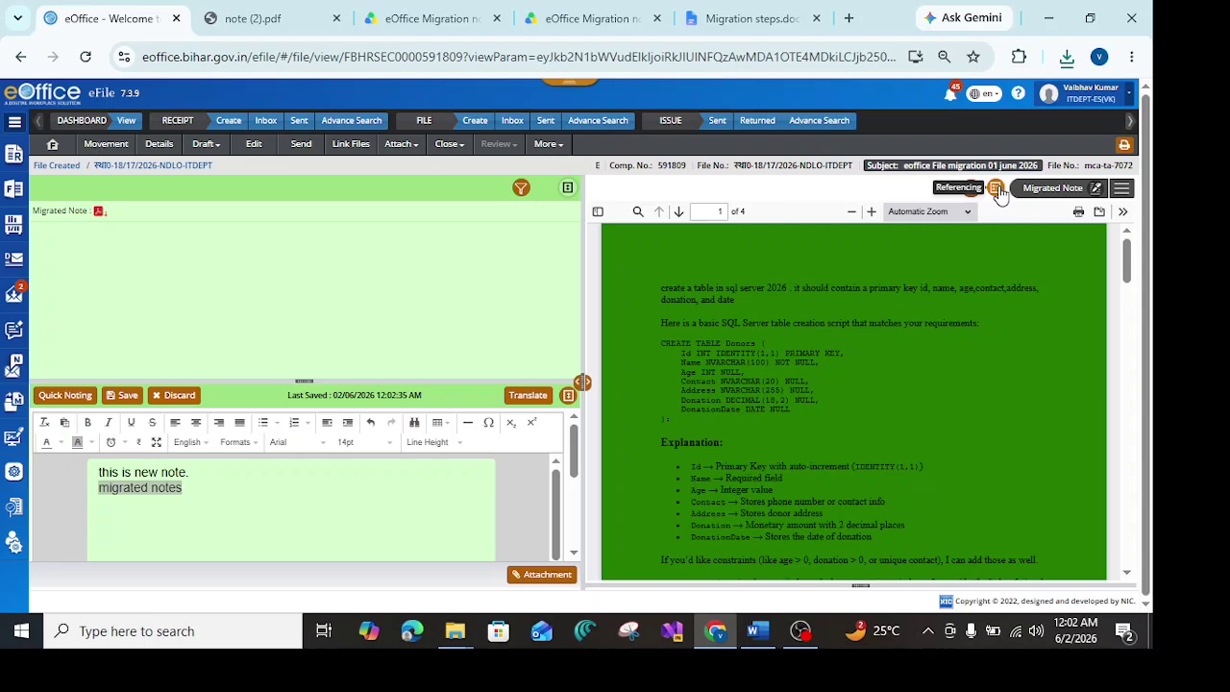
{"action": "left_click", "coordinate": [998, 188]}
{"action": "left_click", "coordinate": [669, 181]}
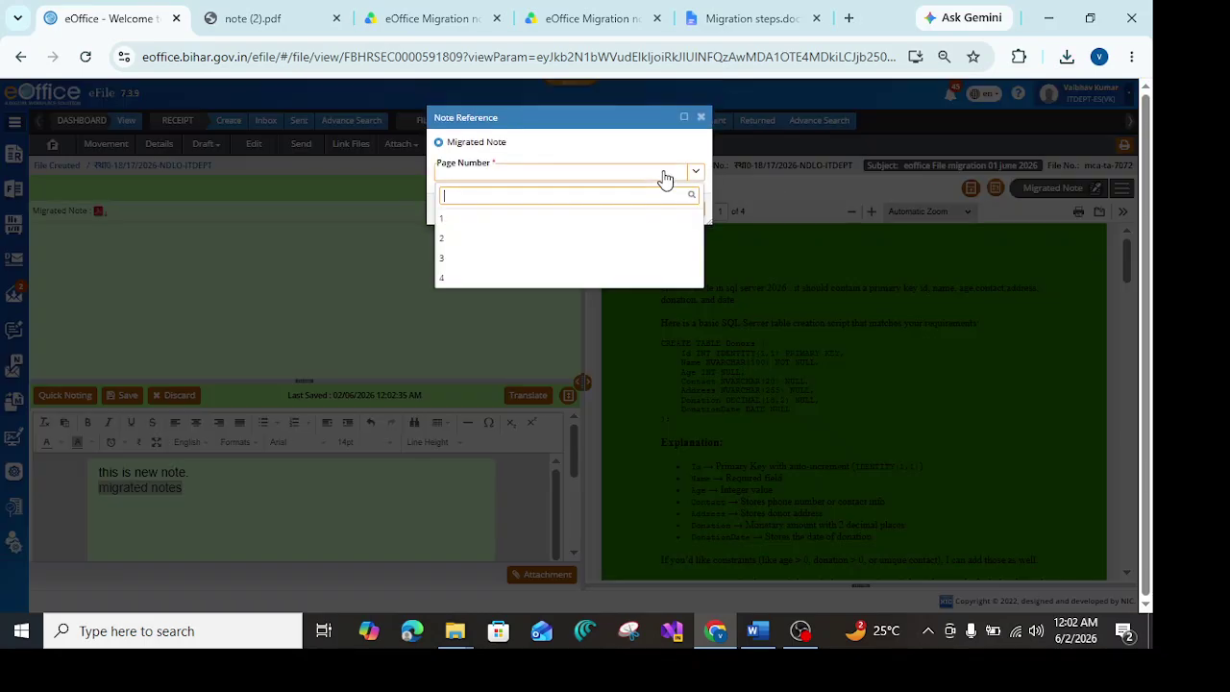
{"action": "left_click", "coordinate": [498, 228]}
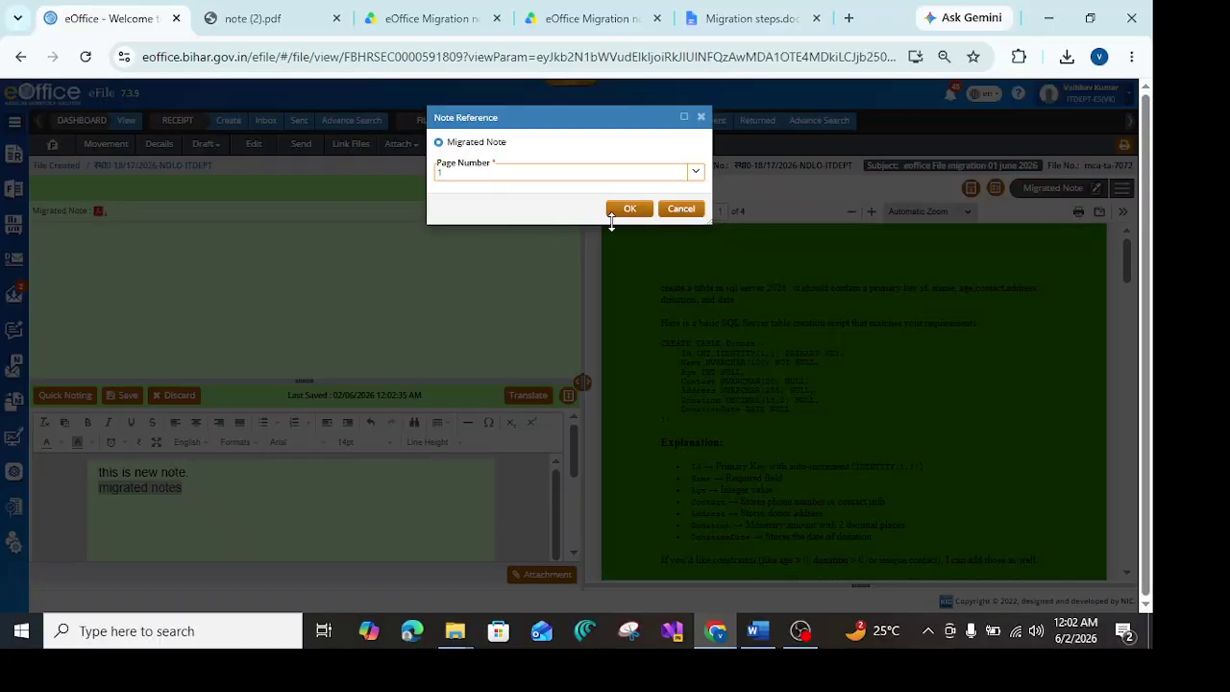
{"action": "left_click", "coordinate": [625, 207]}
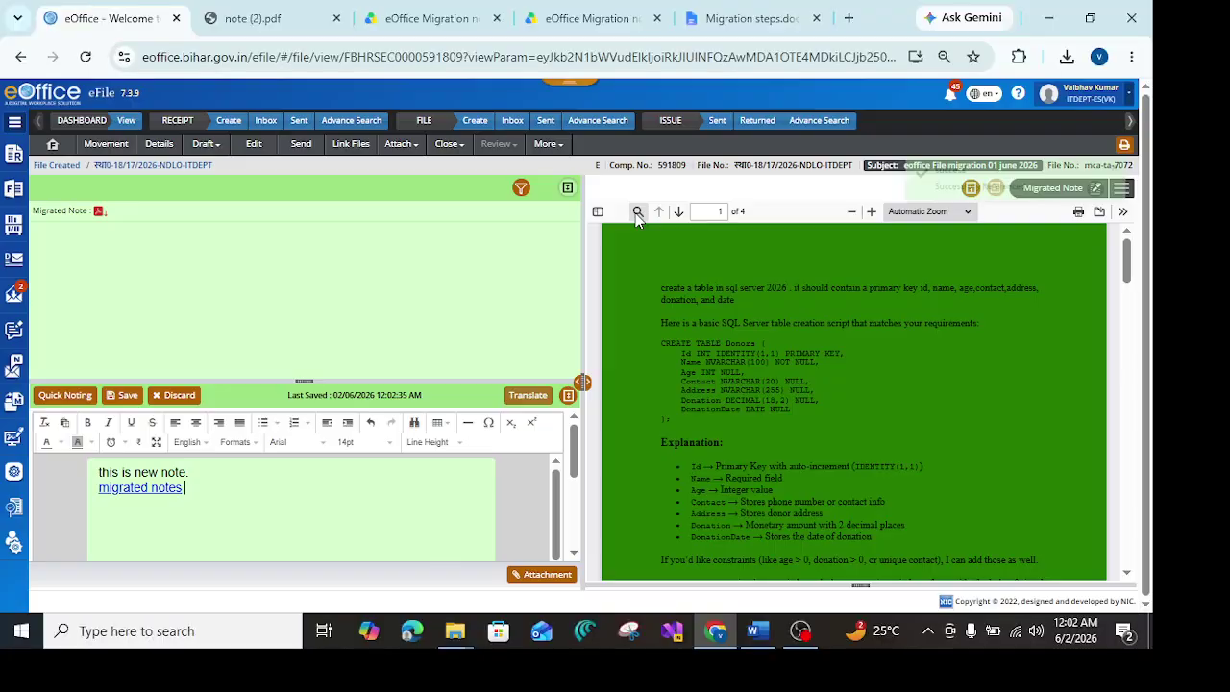
- Open the "migrated notes" reference from the green note, look through the referred page and close the preview
{"action": "left_click", "coordinate": [140, 488]}
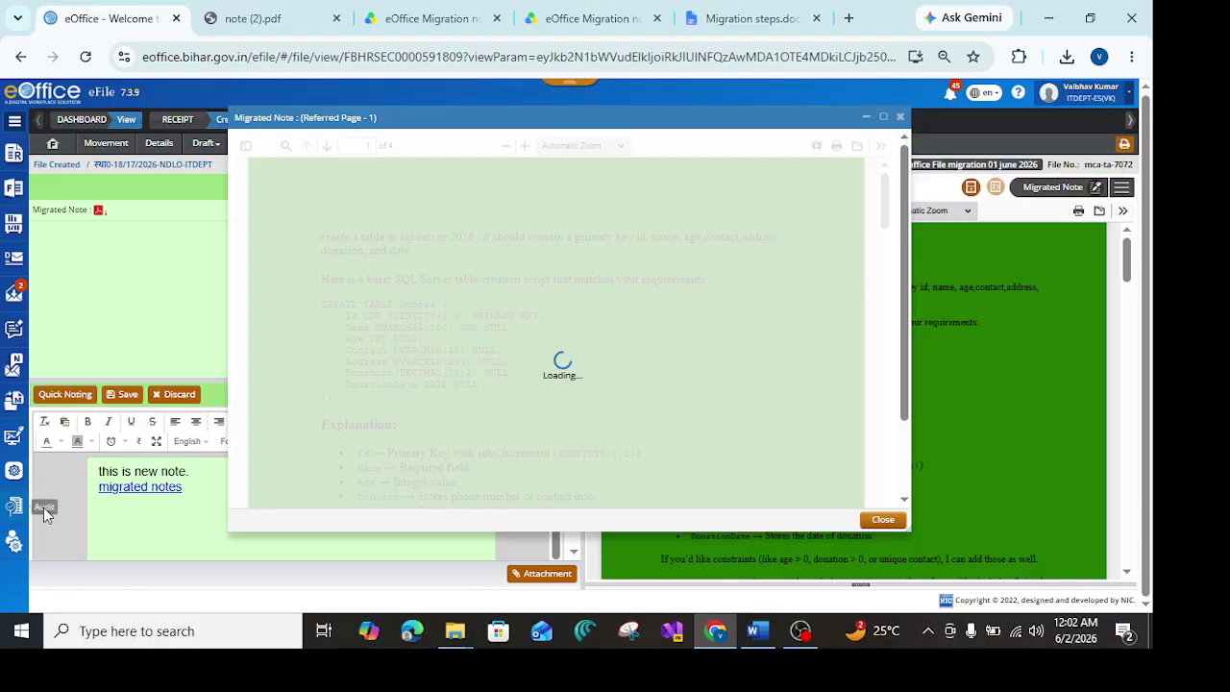
{"action": "scroll", "coordinate": [579, 309], "scroll_direction": "down", "scroll_amount": 10}
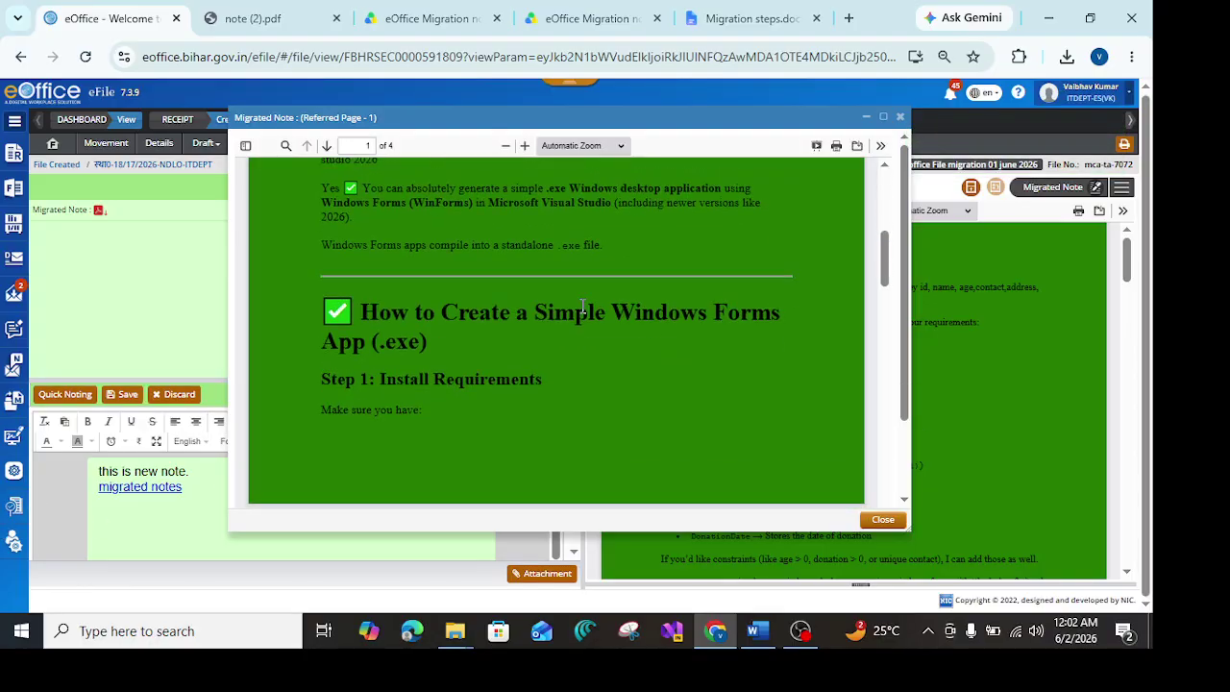
{"action": "scroll", "coordinate": [673, 234], "scroll_direction": "up", "scroll_amount": 10}
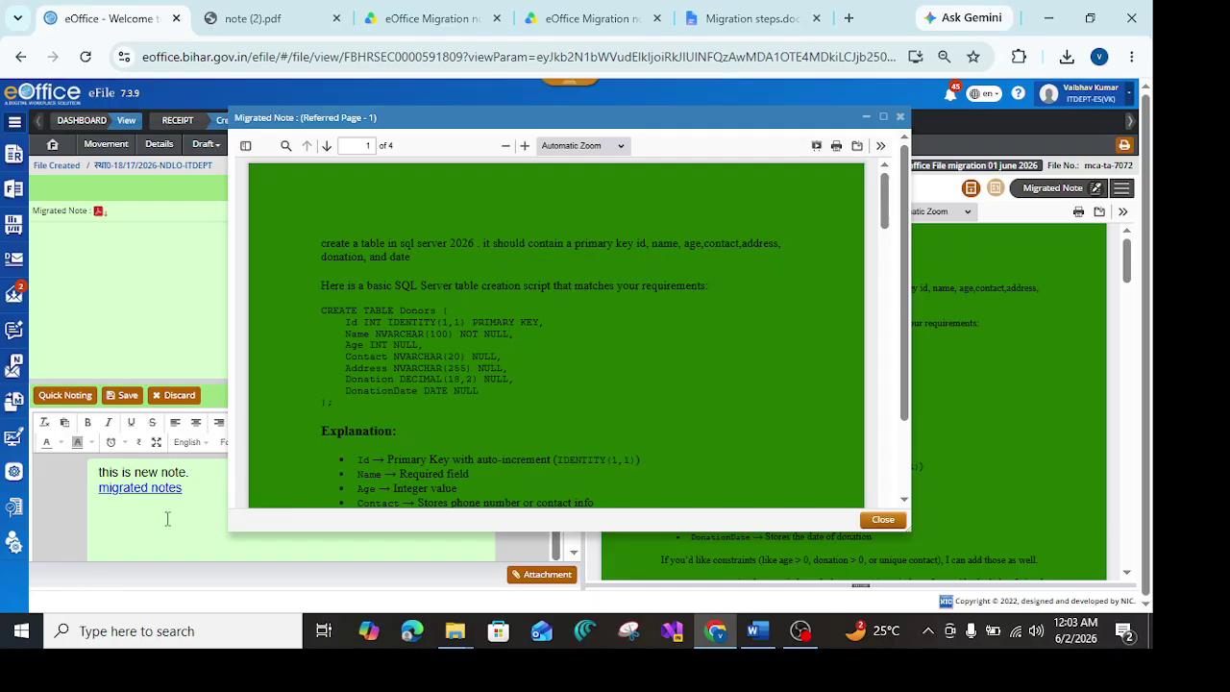
{"action": "left_click", "coordinate": [899, 116]}
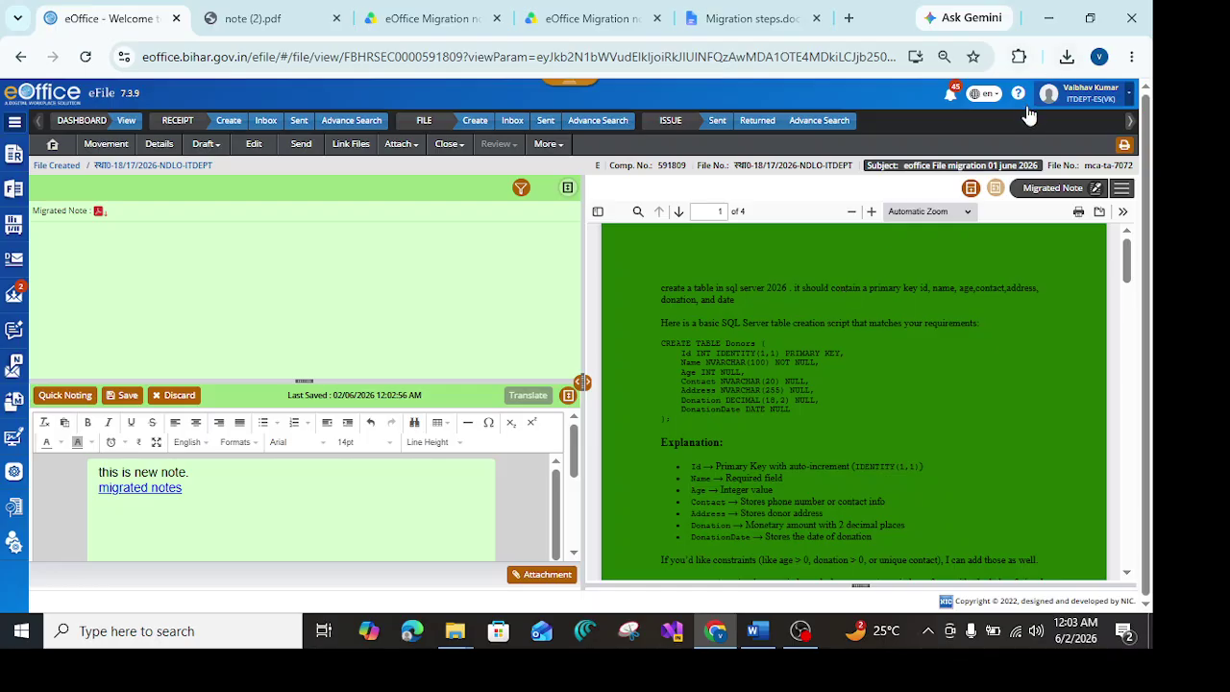
- Open the signed-in user's account options
{"action": "left_click", "coordinate": [1071, 104]}
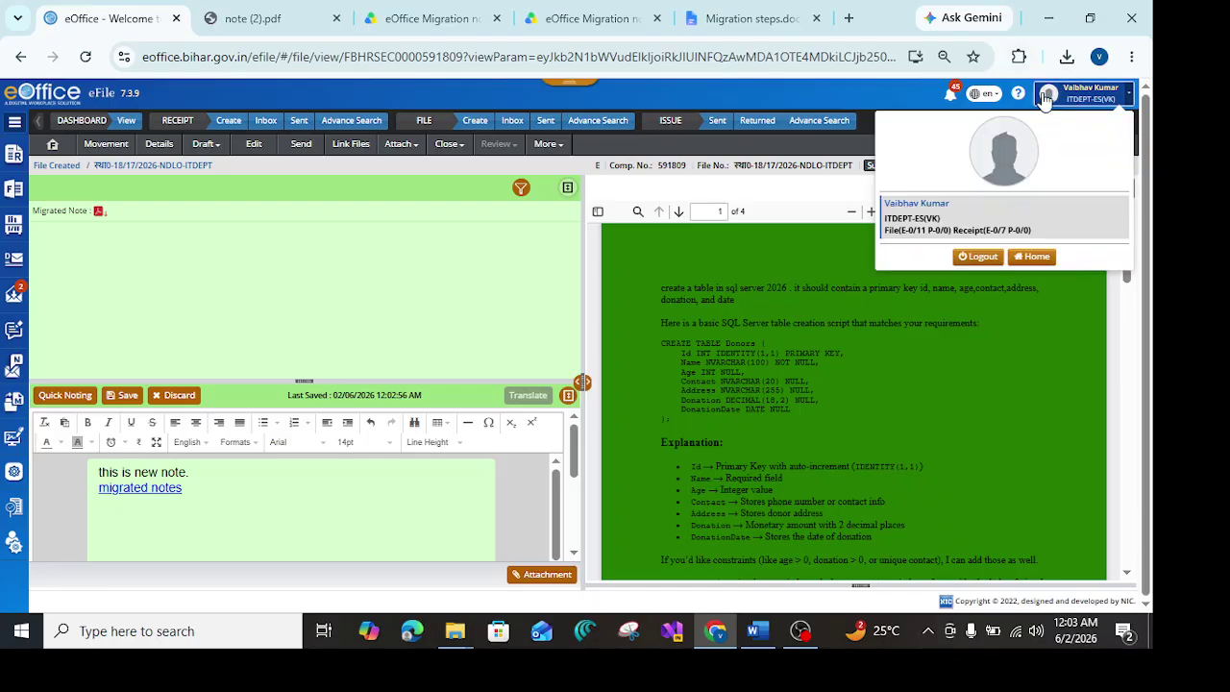